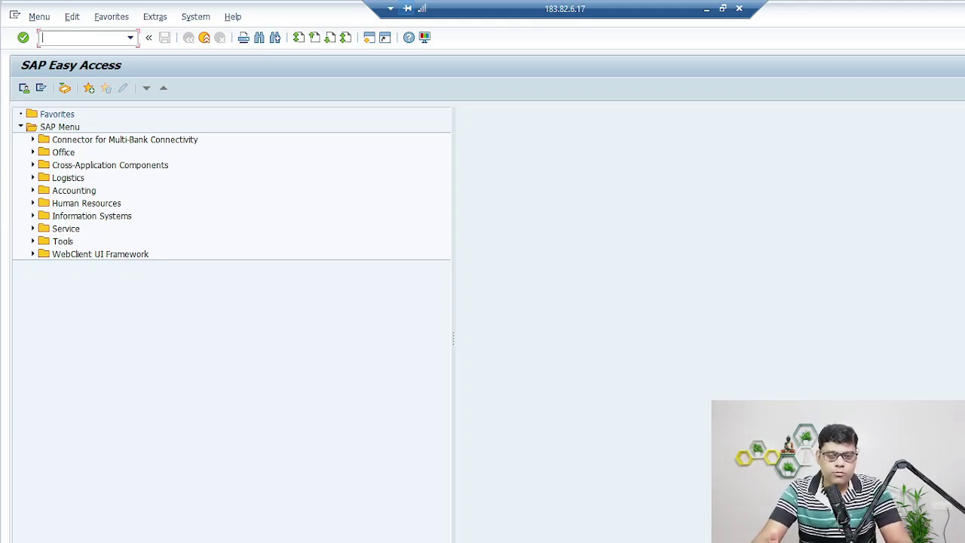
# Step: Run SPRO and open the SAP Reference IMG
pyautogui.write('spro')
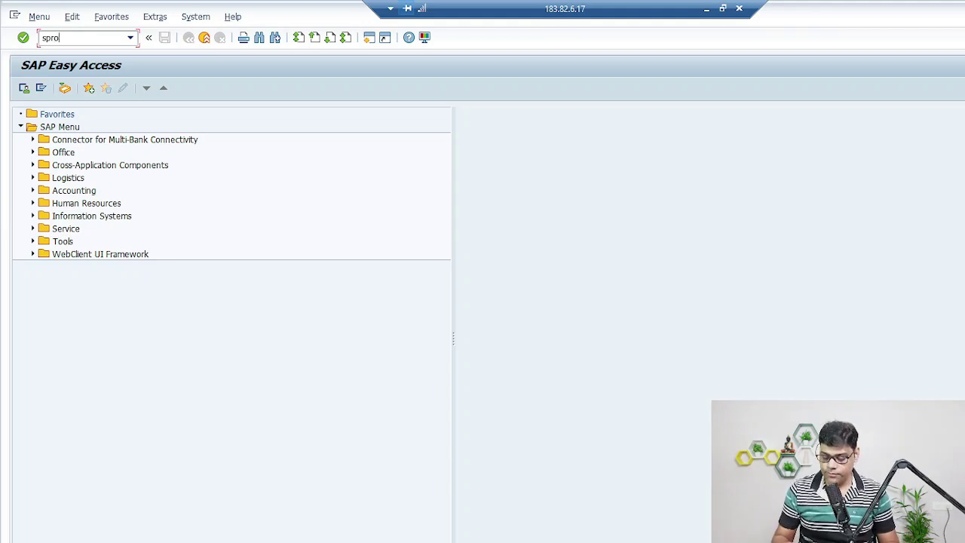
pyautogui.press('Return')
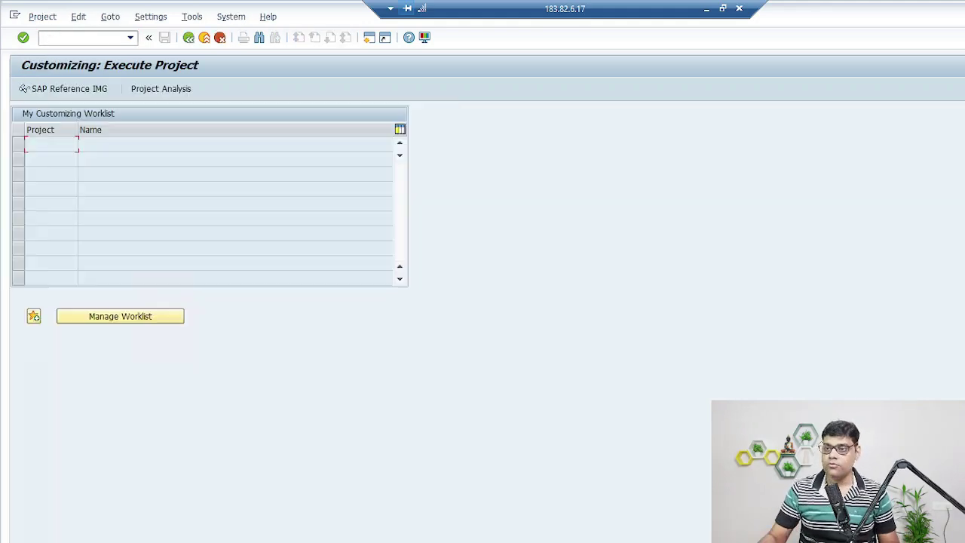
pyautogui.click(79, 90)
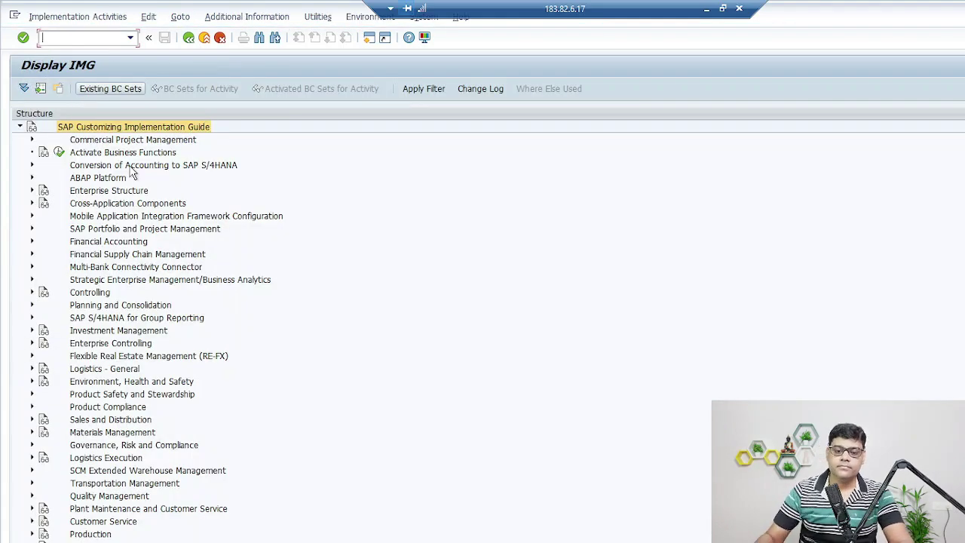
# Step: Expand Financial Accounting > Accounts Receivable and Accounts Payable > Business Transactions > Dunning
pyautogui.click(31, 241)
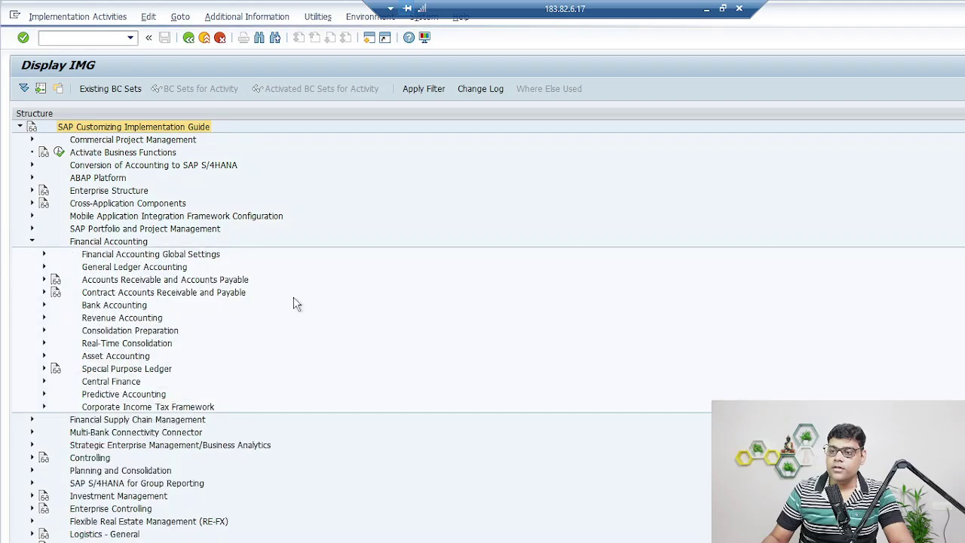
pyautogui.click(43, 280)
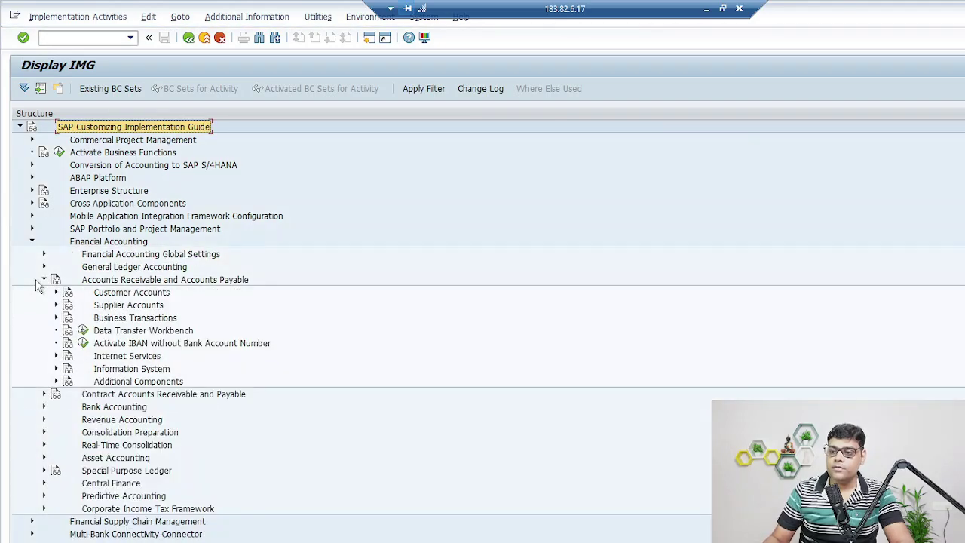
pyautogui.click(55, 318)
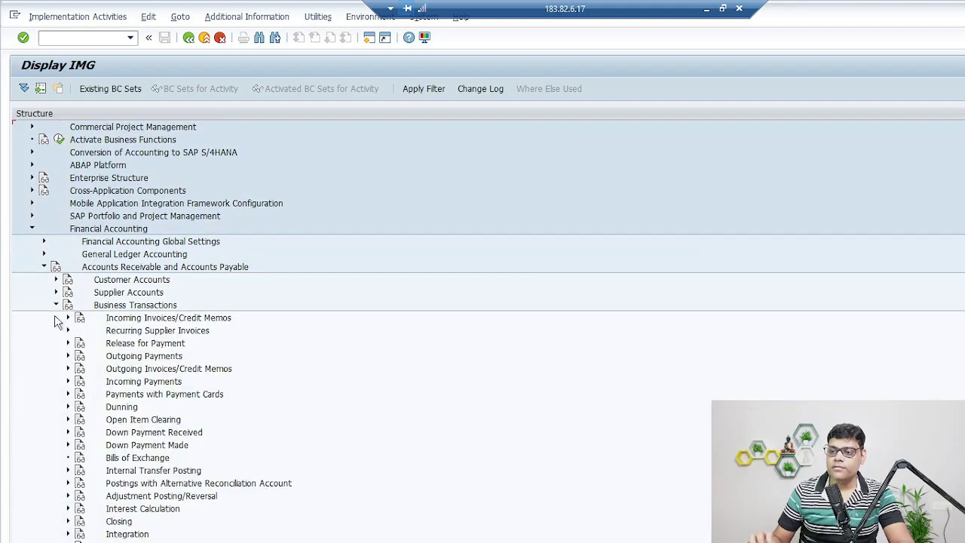
pyautogui.click(119, 411)
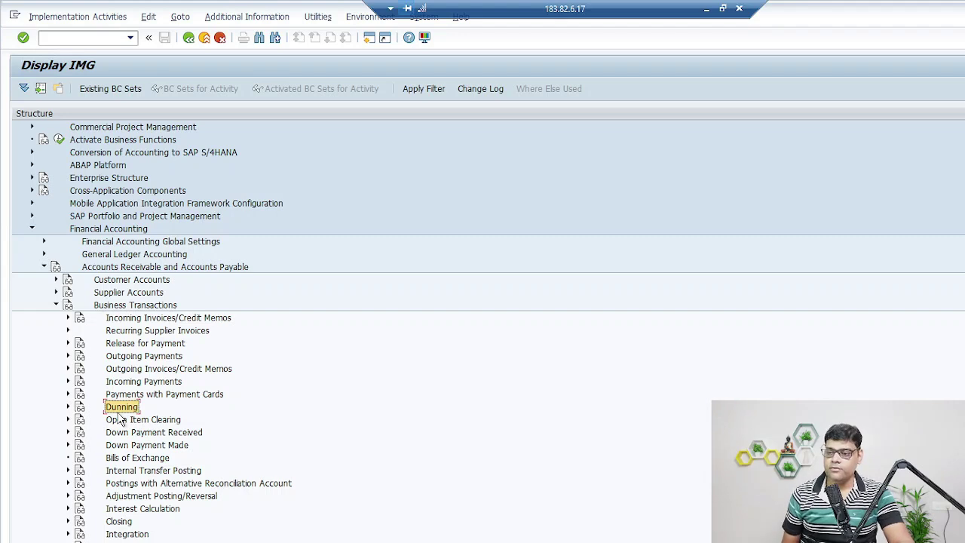
pyautogui.click(67, 406)
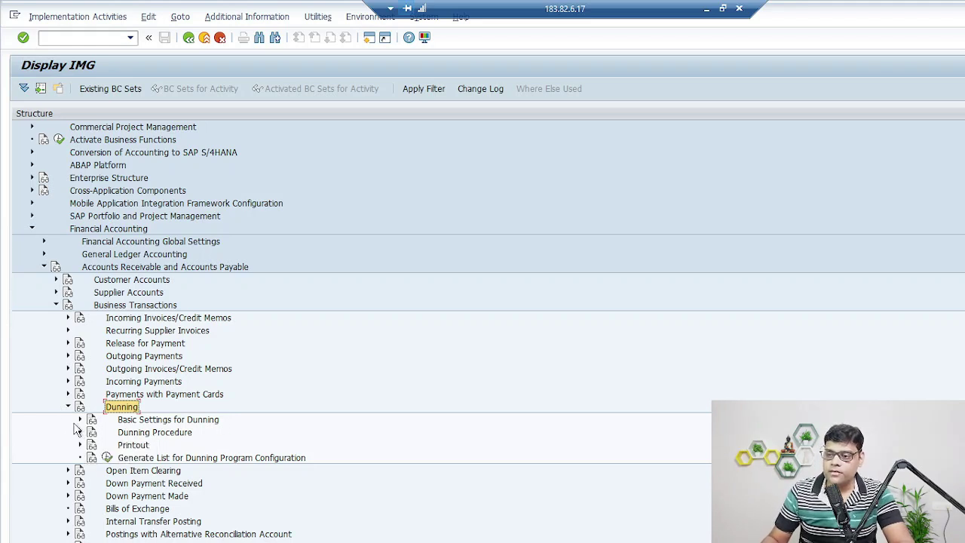
# Step: Expand Basic Settings for Dunning to list Dunning Areas, Dunning Keys and Block Reasons
pyautogui.click(80, 419)
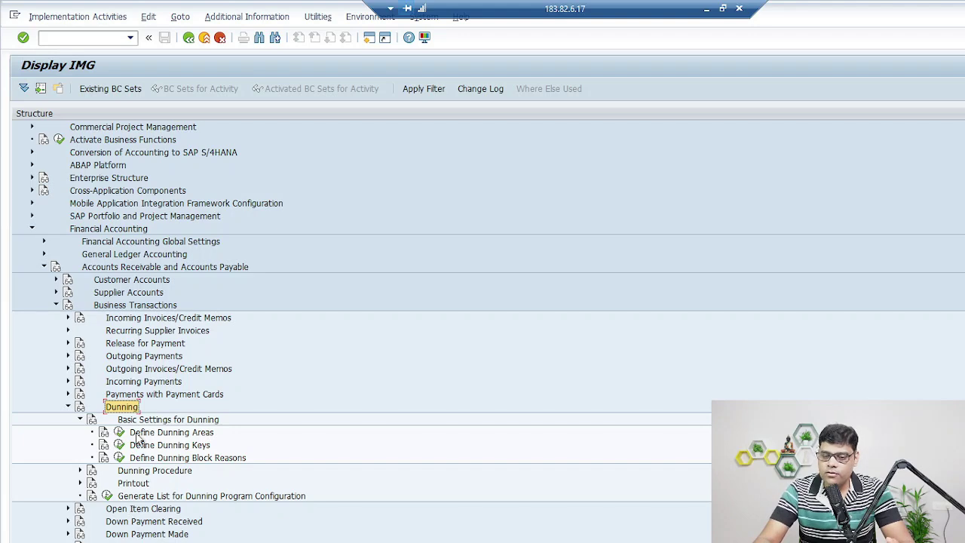
# Step: Open Define Dunning Areas and start a blank New Entries screen
pyautogui.click(119, 433)
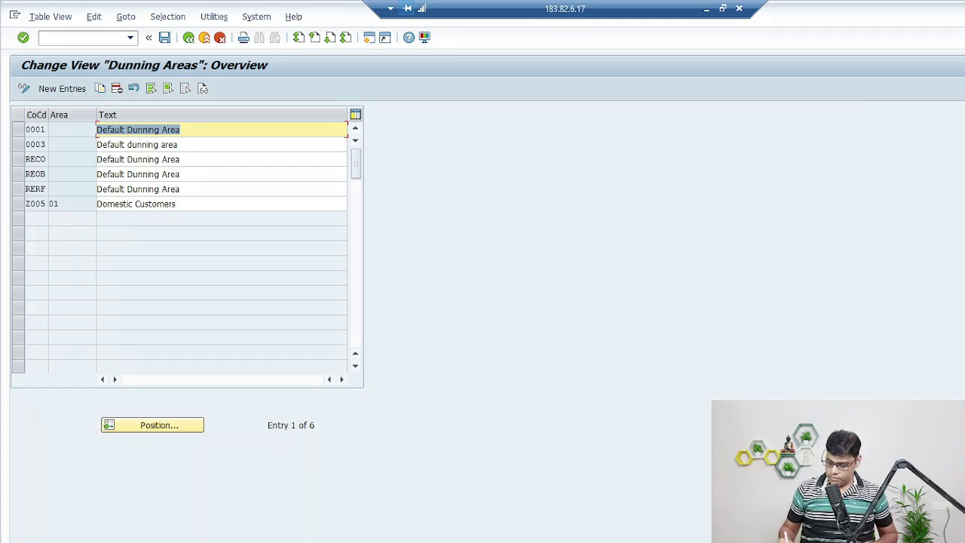
pyautogui.moveTo(198, 205); pyautogui.dragTo(263, 175)
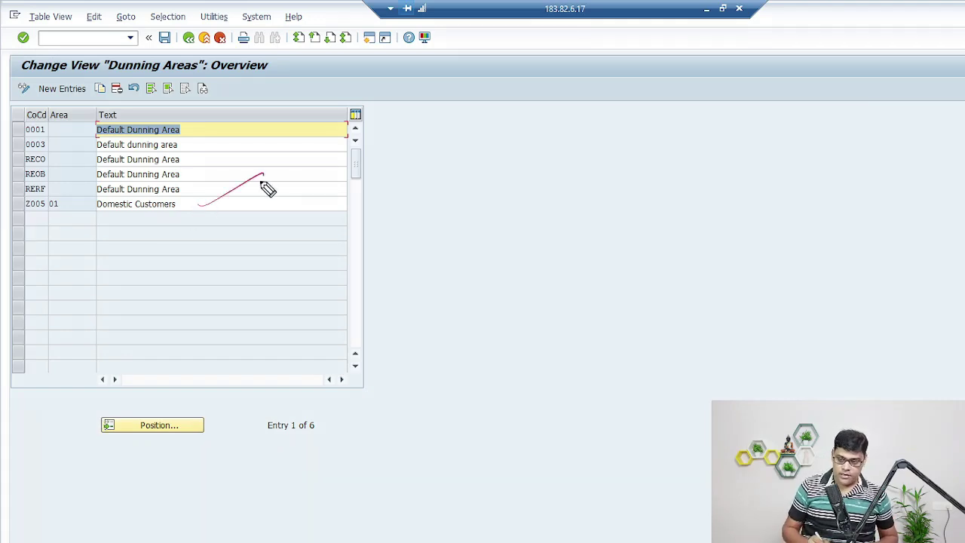
pyautogui.moveTo(82, 93); pyautogui.dragTo(77, 70)
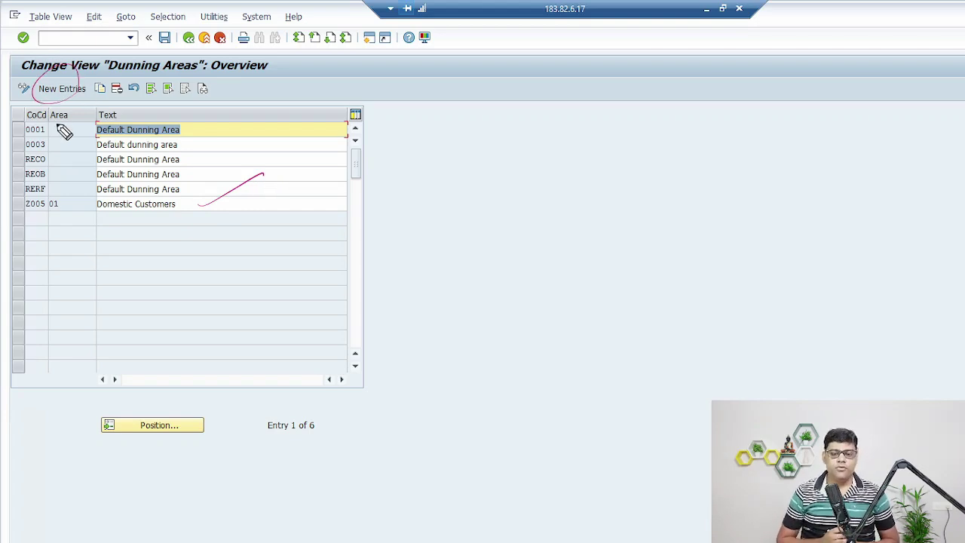
pyautogui.moveTo(74, 229); pyautogui.dragTo(237, 227)
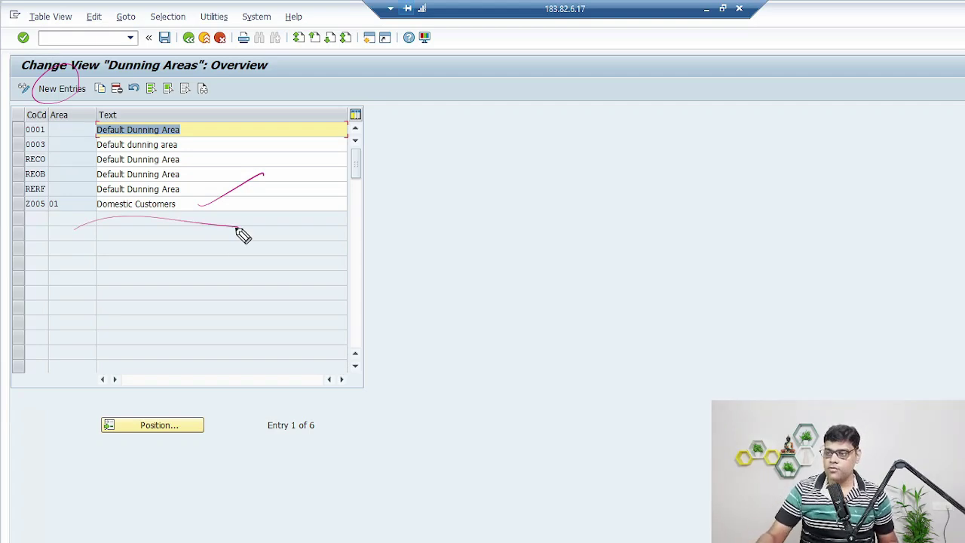
pyautogui.press('Escape')
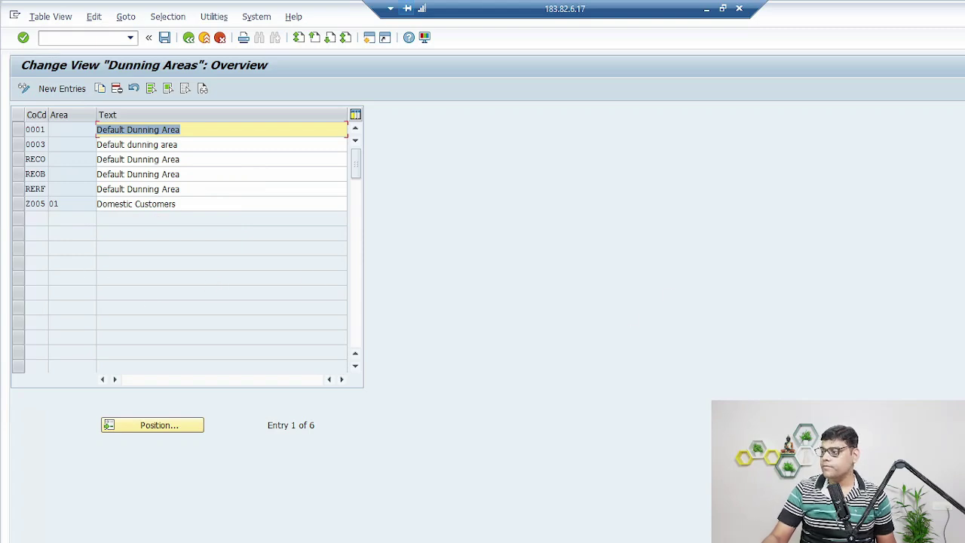
pyautogui.click(59, 91)
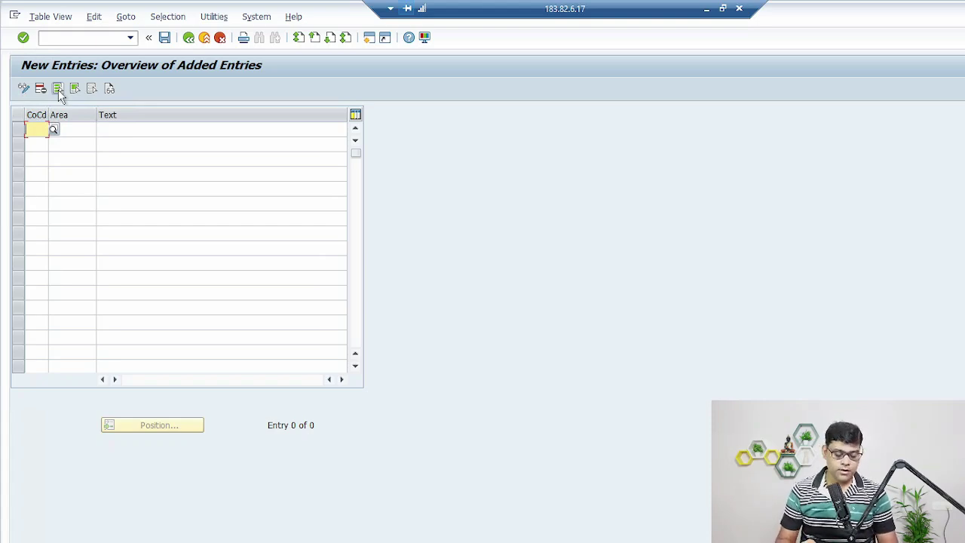
# Step: Add dunning area 01 'Dun Area' for company code Z006 and save it to a customizing request
pyautogui.write('Z006')
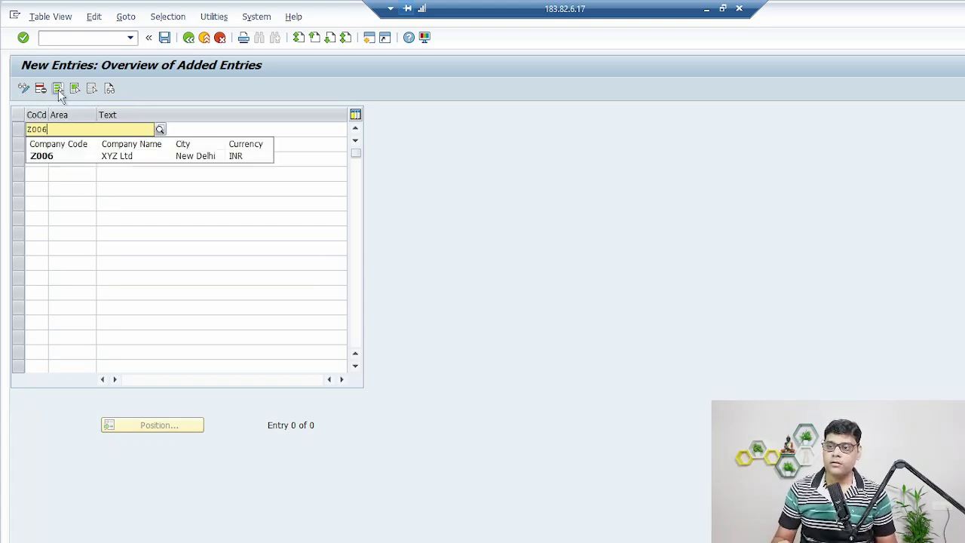
pyautogui.click(63, 156)
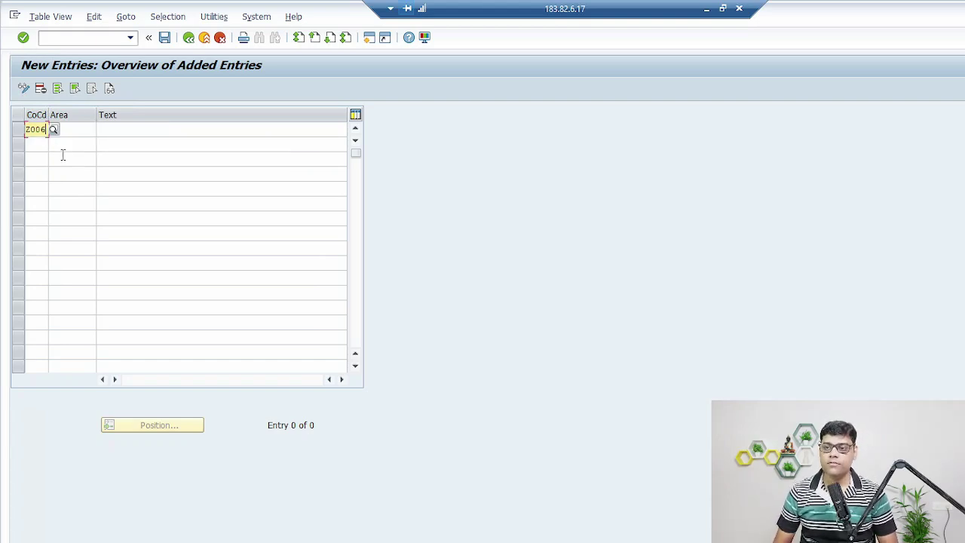
pyautogui.press('Tab')
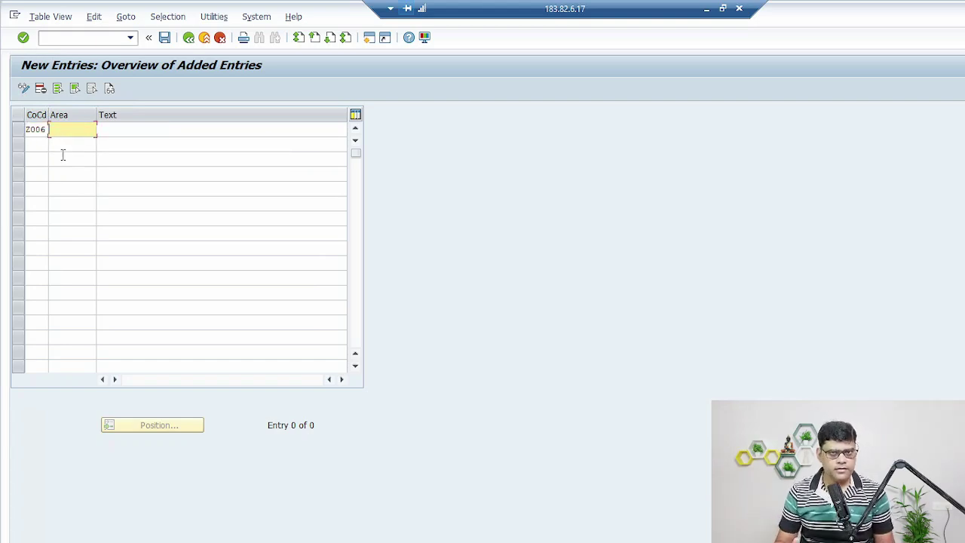
pyautogui.write('01')
pyautogui.press('Tab')
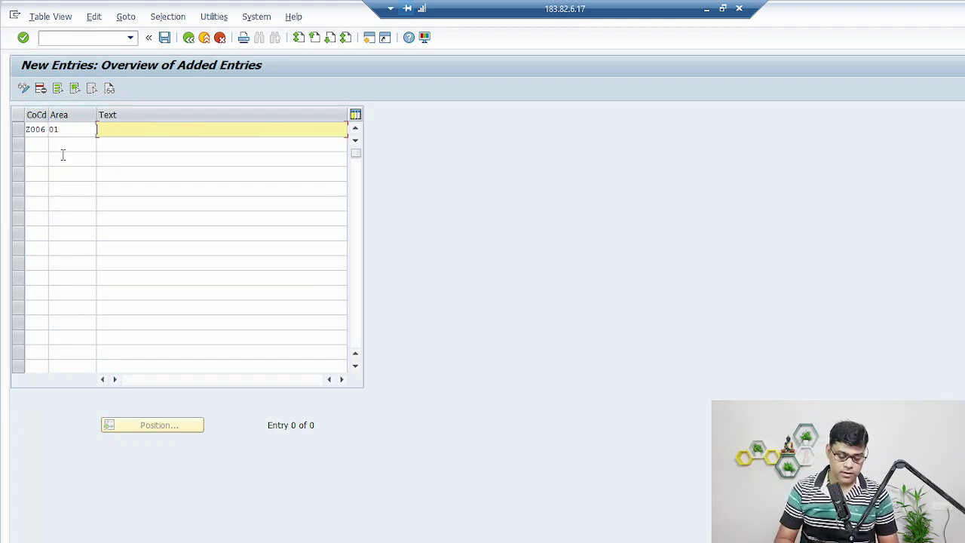
pyautogui.write('Dun Aerea')
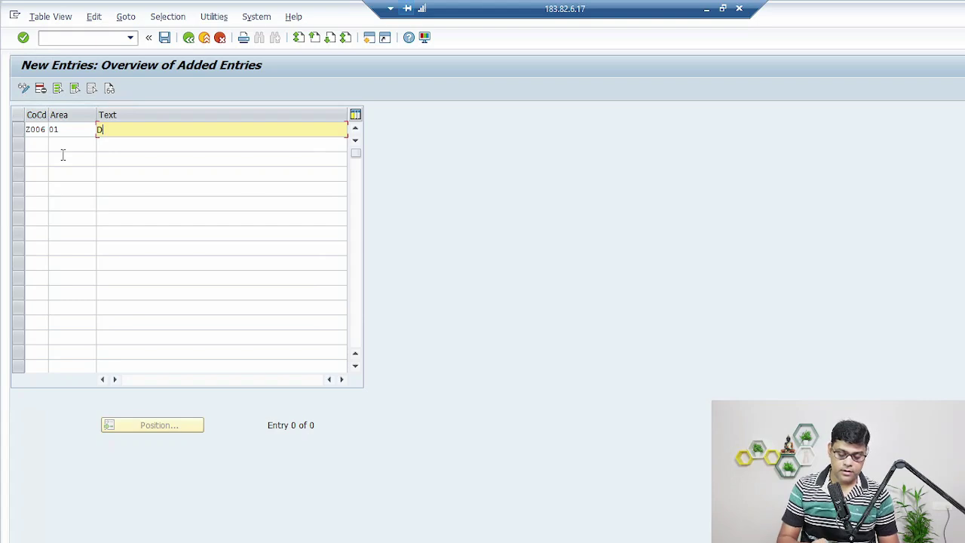
pyautogui.press('BackSpace')
pyautogui.press('BackSpace')
pyautogui.press('BackSpace')
pyautogui.press('BackSpace')
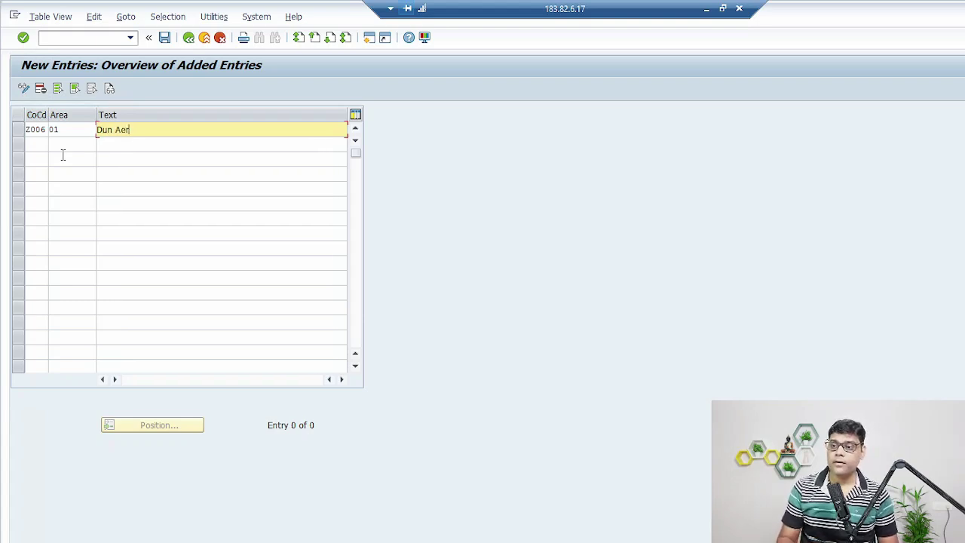
pyautogui.write('rea')
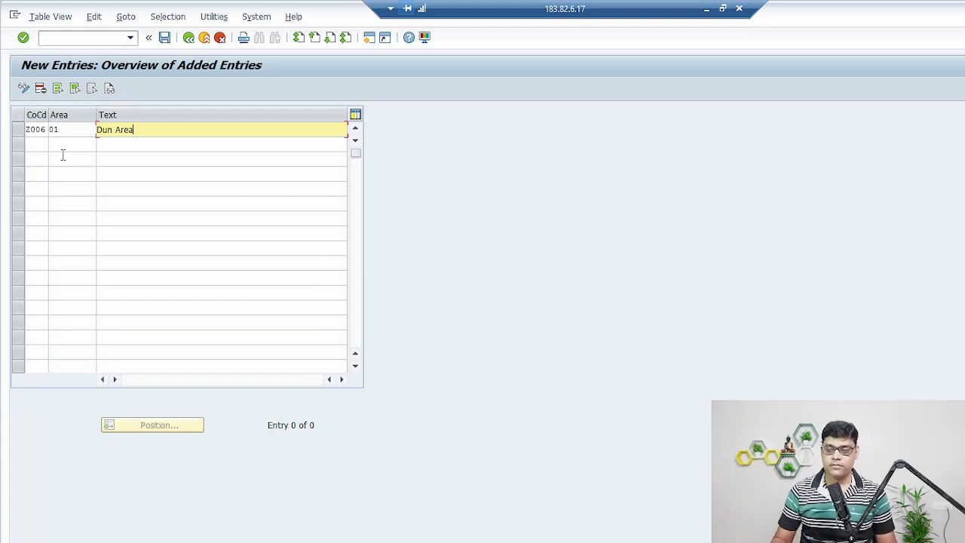
pyautogui.press('Return')
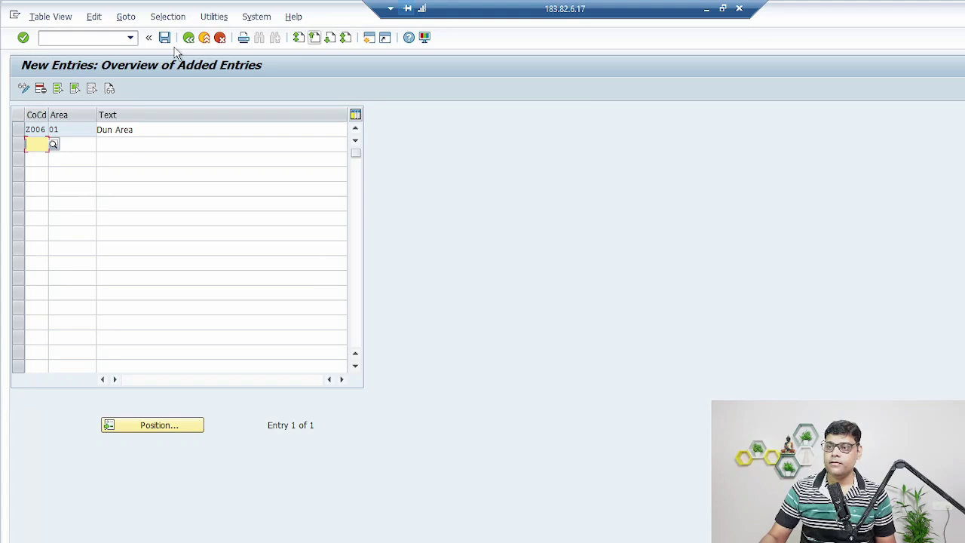
pyautogui.click(164, 38)
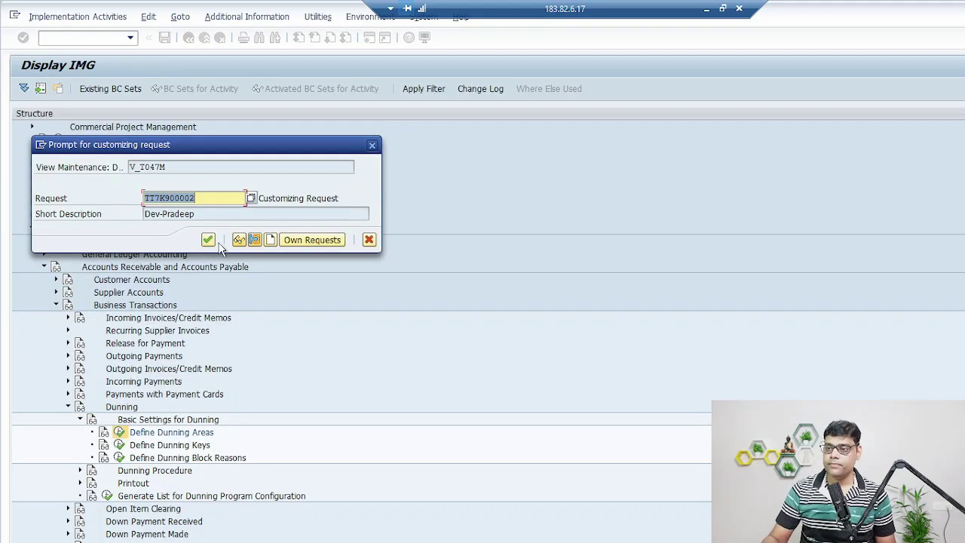
pyautogui.click(207, 240)
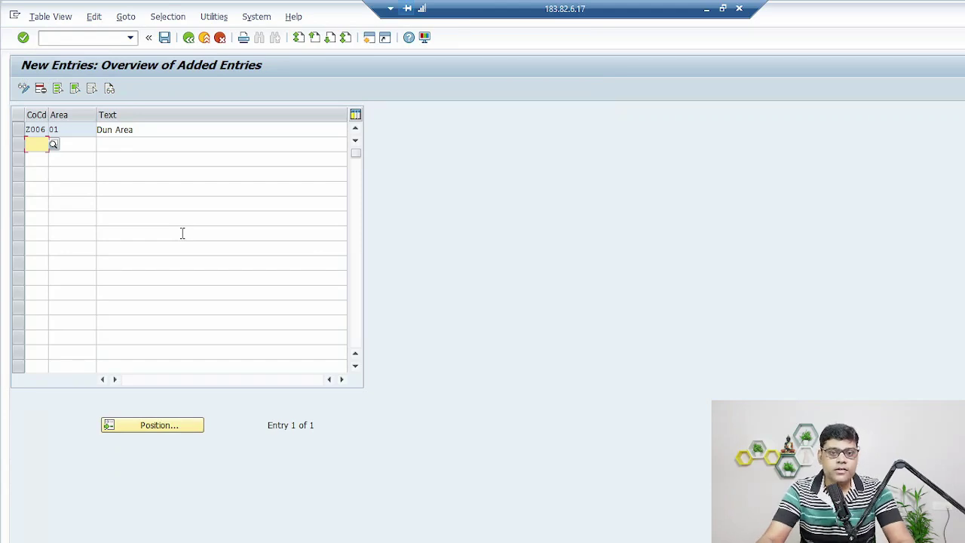
# Step: Leave the dunning areas table and reach the nine-entry Dunning Block Reasons list
pyautogui.click(187, 38)
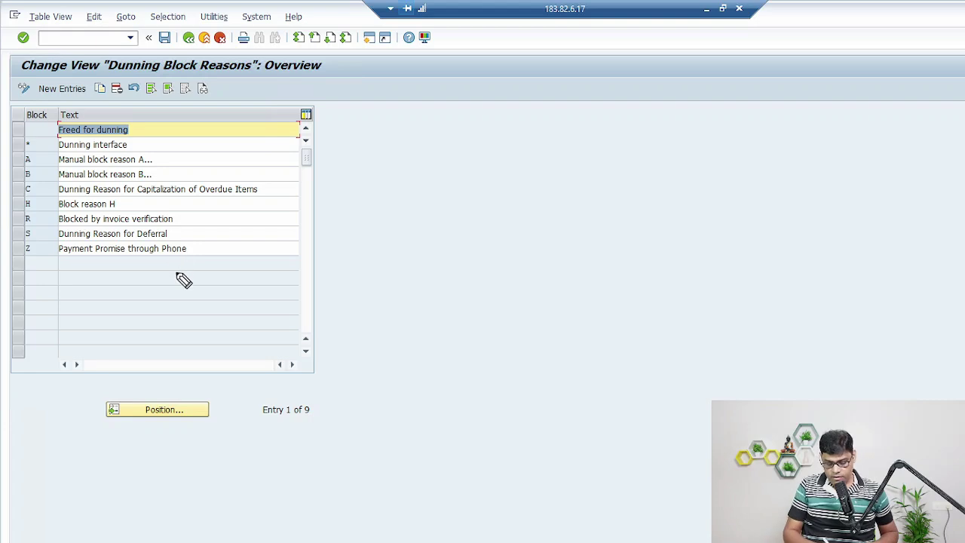
# Step: Exit the Dunning Block Reasons table back to the Display IMG tree
pyautogui.moveTo(168, 275)
pyautogui.mouseDown()
pyautogui.moveTo(219, 236)
pyautogui.moveTo(426, 250)
pyautogui.mouseUp()
pyautogui.moveTo(490, 241)
pyautogui.mouseDown()
pyautogui.moveTo(488, 220)
pyautogui.moveTo(498, 243)
pyautogui.mouseUp()
pyautogui.moveTo(525, 211)
pyautogui.mouseDown()
pyautogui.moveTo(527, 238)
pyautogui.moveTo(529, 224)
pyautogui.mouseUp()
pyautogui.moveTo(482, 281); pyautogui.dragTo(559, 226)
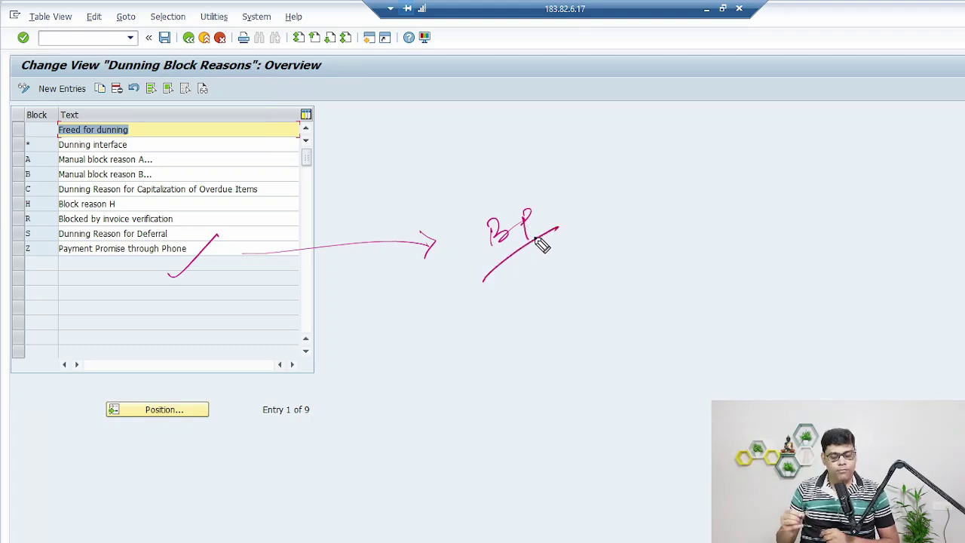
pyautogui.moveTo(620, 240); pyautogui.dragTo(622, 258)
pyautogui.moveTo(638, 235); pyautogui.dragTo(656, 216)
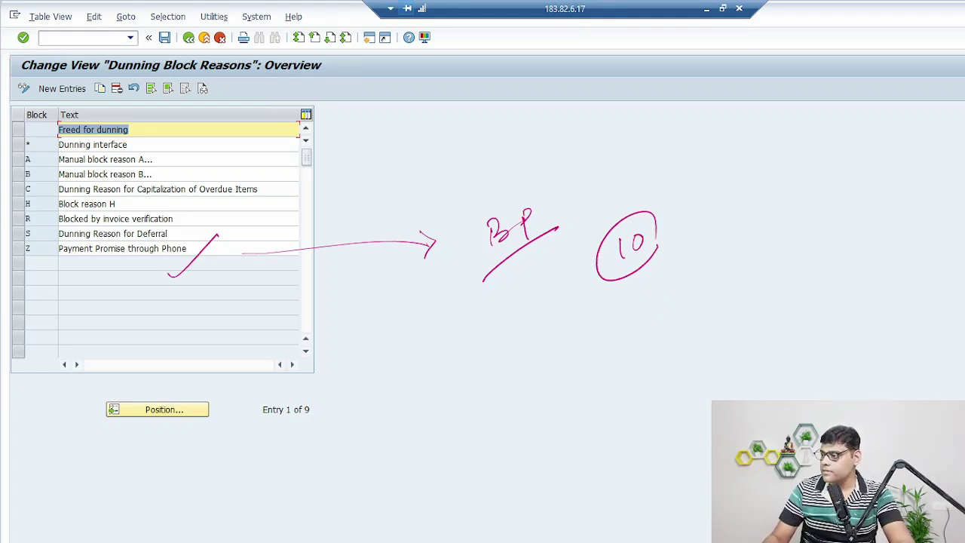
pyautogui.press('e')
pyautogui.moveTo(6, 249); pyautogui.dragTo(45, 245)
pyautogui.press('e')
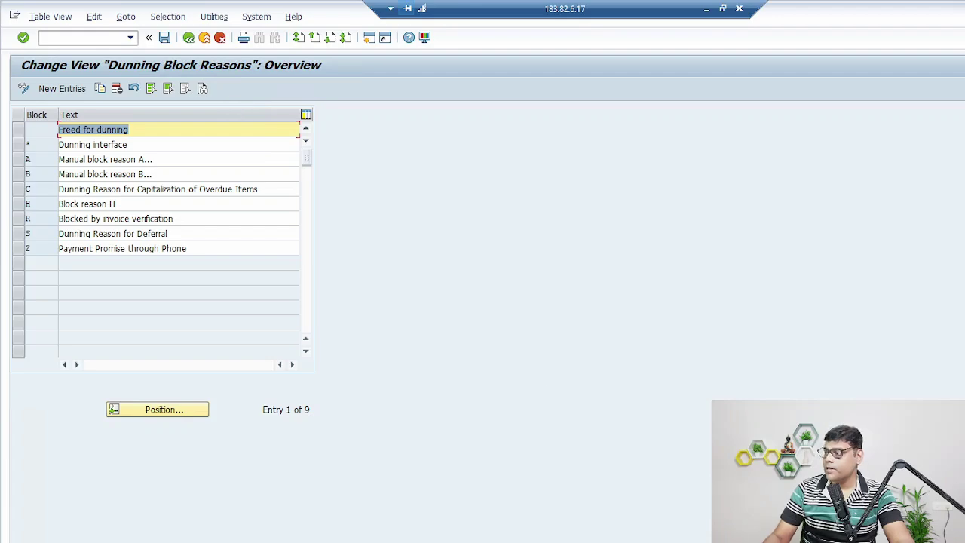
pyautogui.click(191, 40)
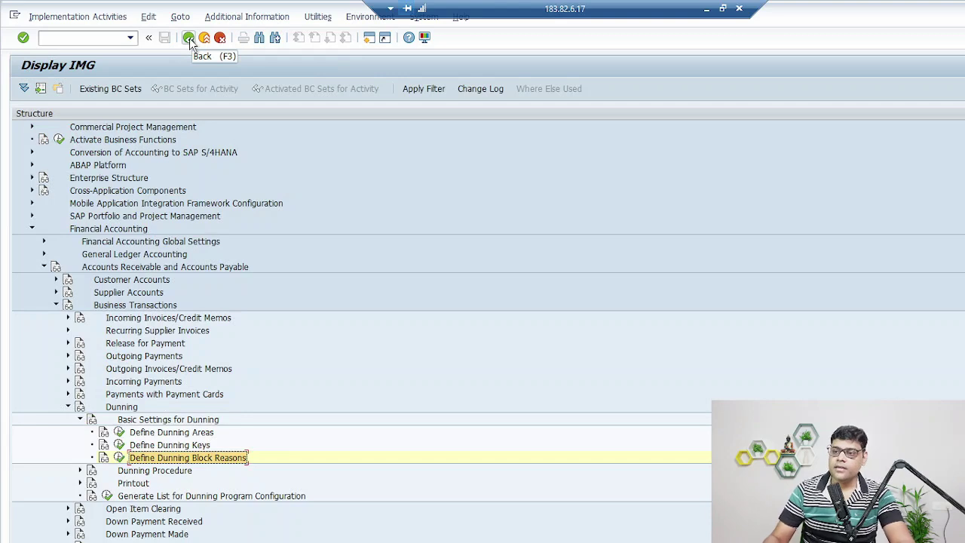
pyautogui.click(151, 469)
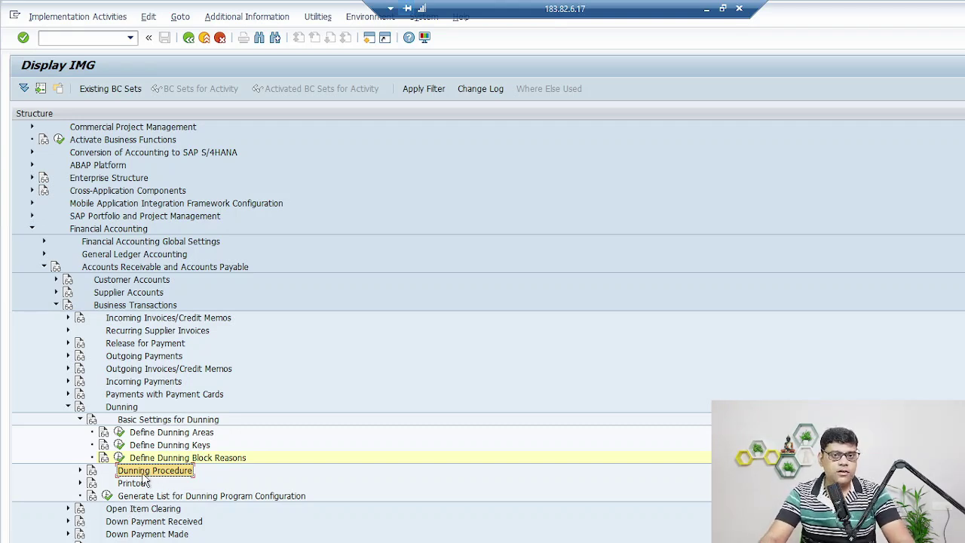
# Step: Run FBMP in a new session, then close that session
pyautogui.click(369, 38)
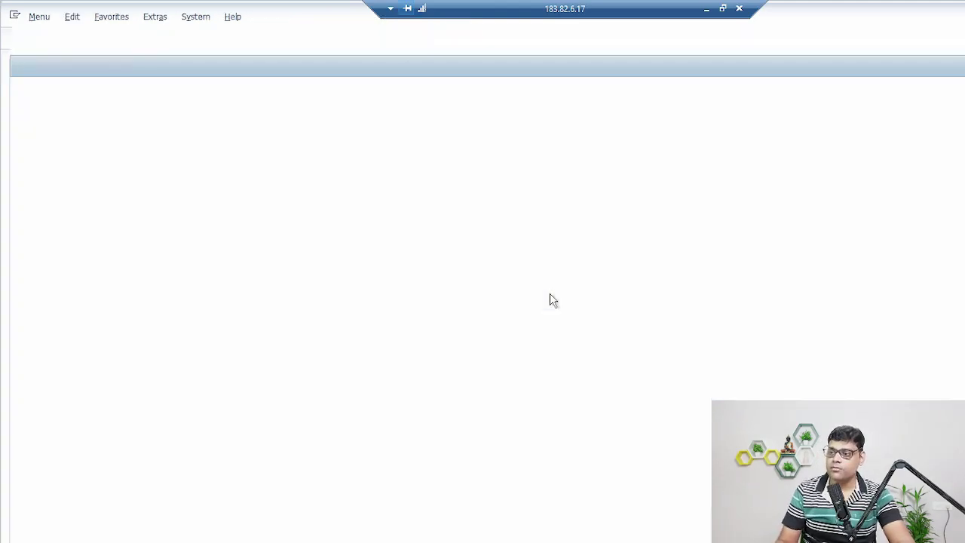
pyautogui.write('fbmp')
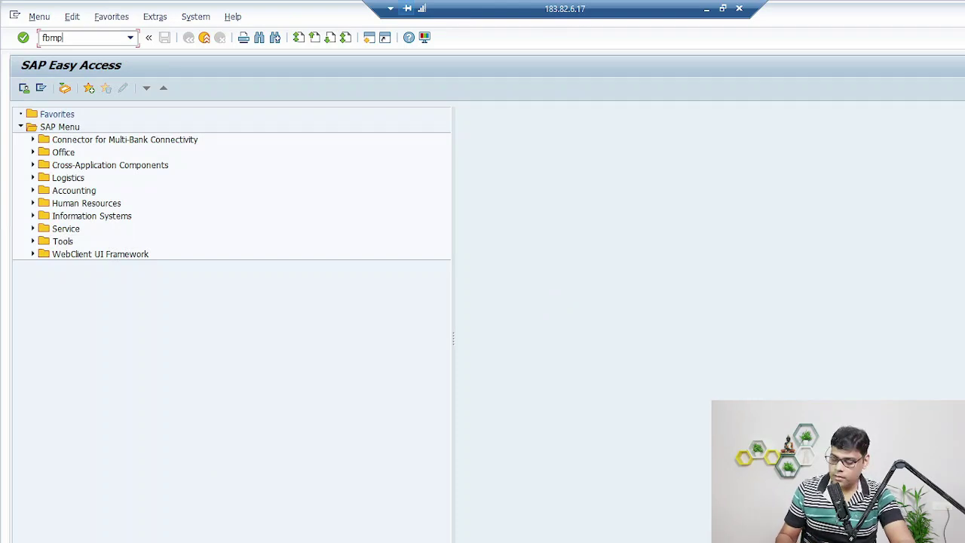
pyautogui.press('Return')
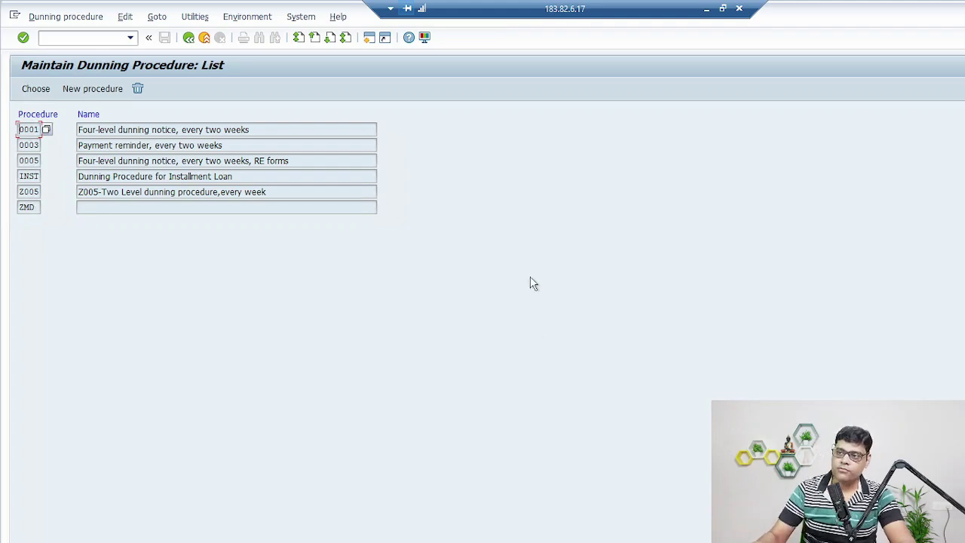
pyautogui.click(205, 39)
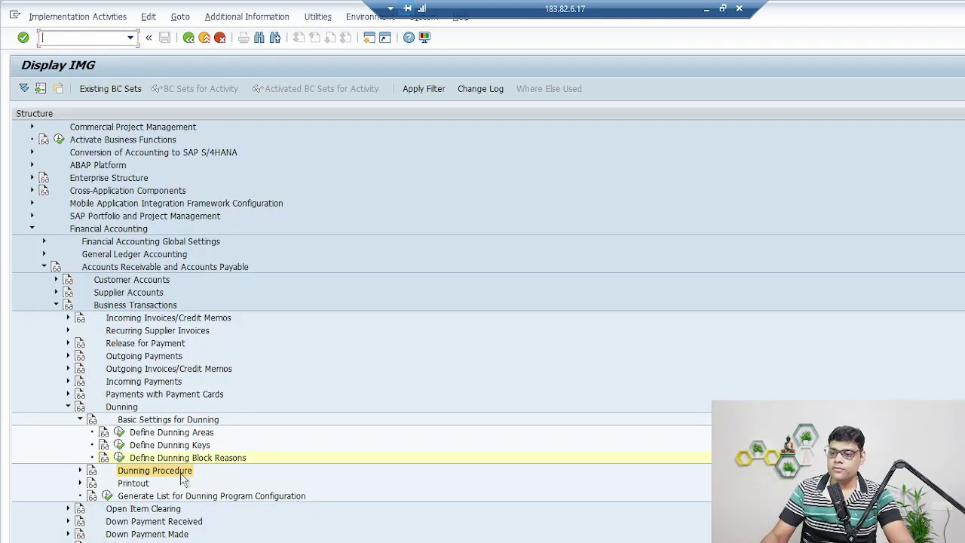
# Step: Expand Dunning Procedure and execute Define Dunning Procedures
pyautogui.click(81, 470)
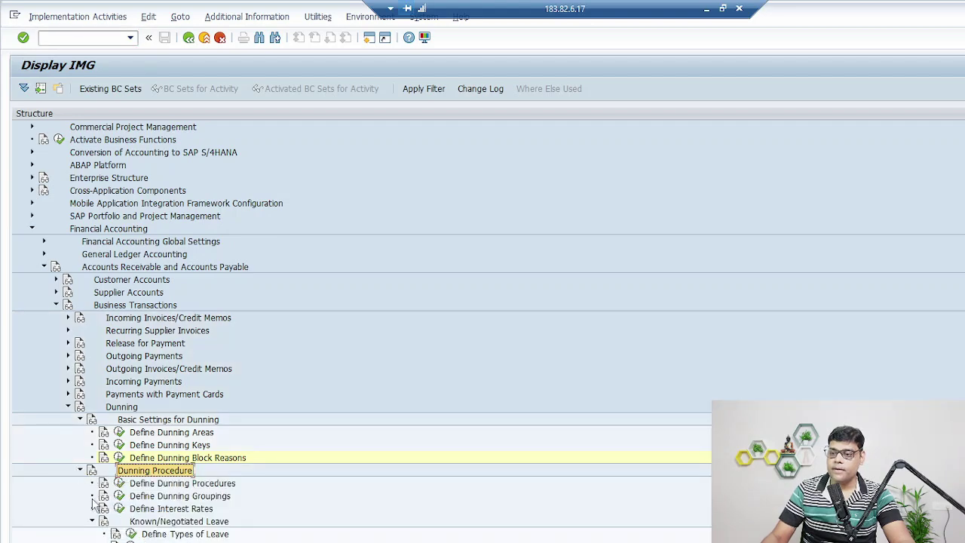
pyautogui.click(176, 484)
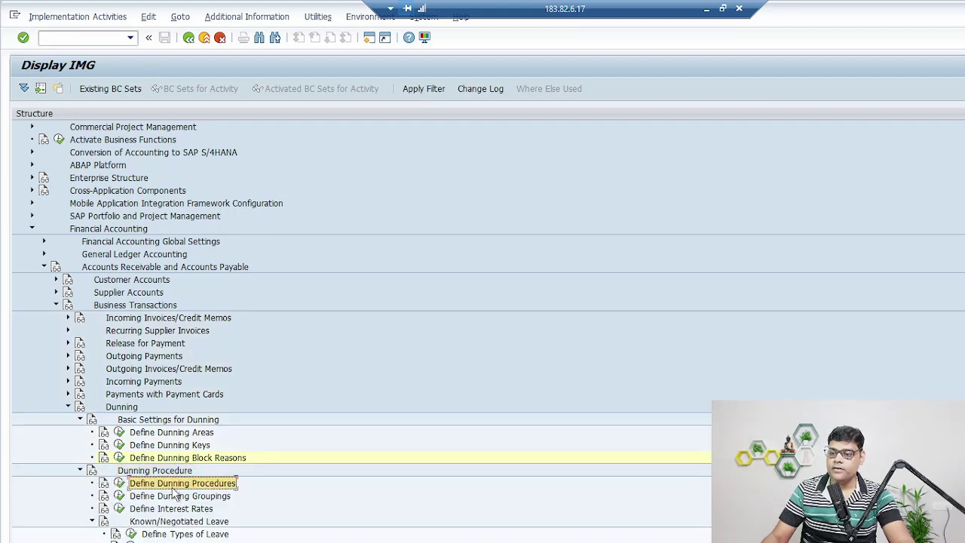
pyautogui.click(119, 483)
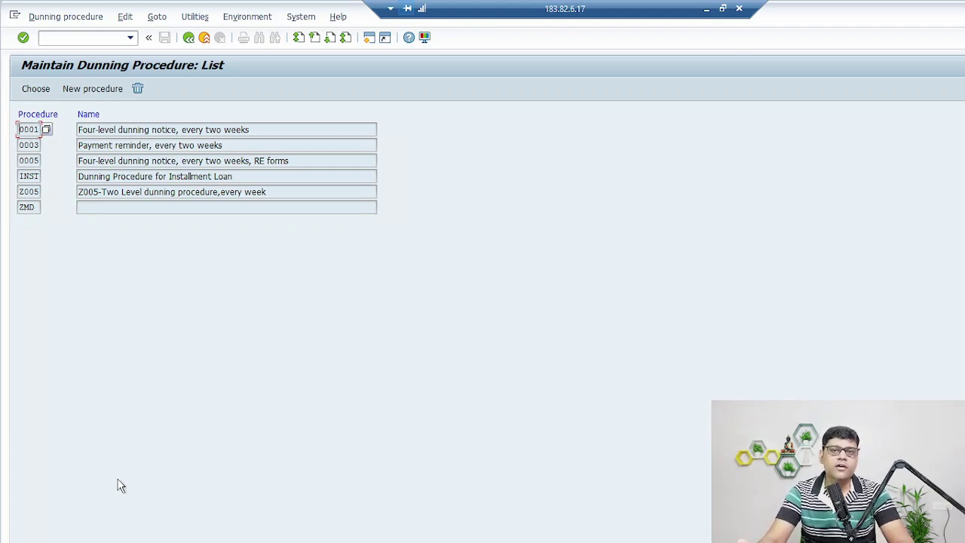
# Step: Create new dunning procedure Z006 named '3 Levels- Every Week'
pyautogui.click(97, 88)
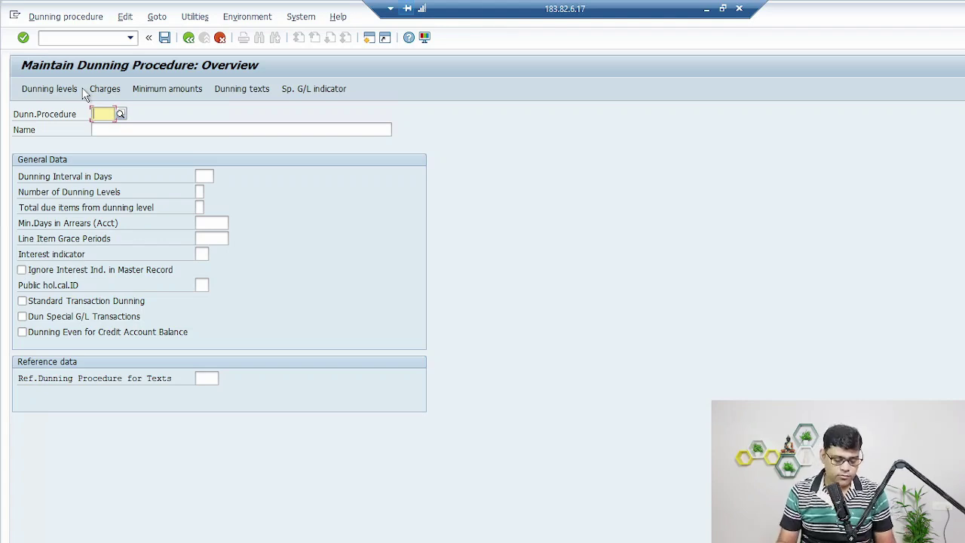
pyautogui.write('Z006')
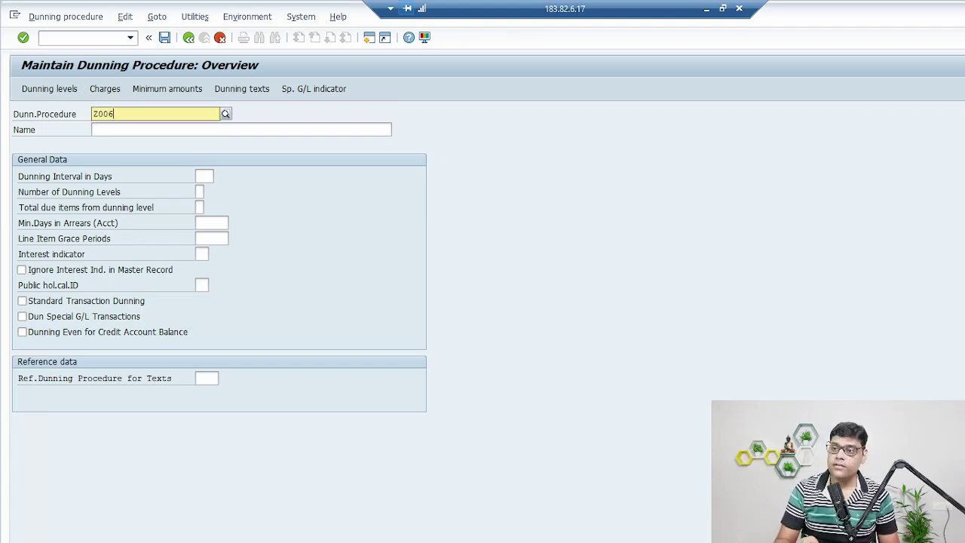
pyautogui.press('Tab')
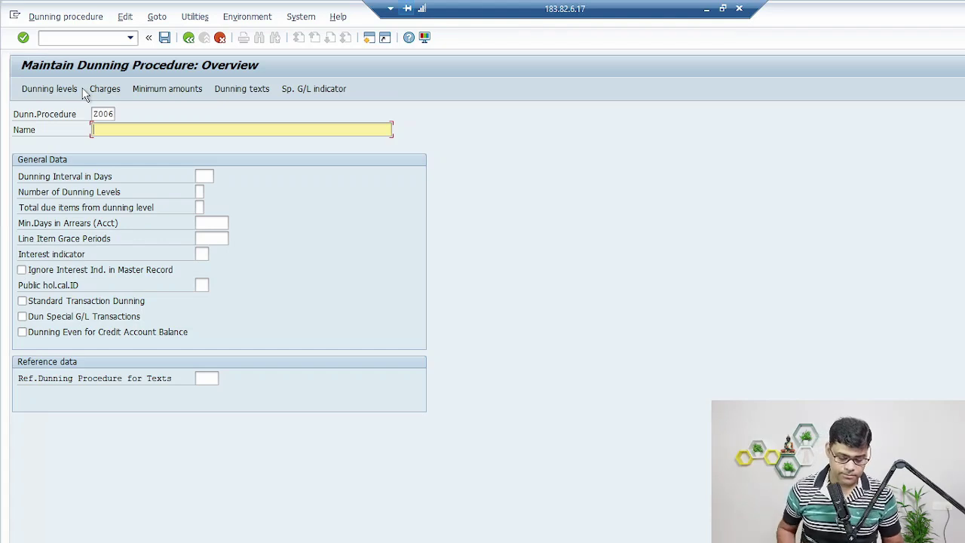
pyautogui.write('3')
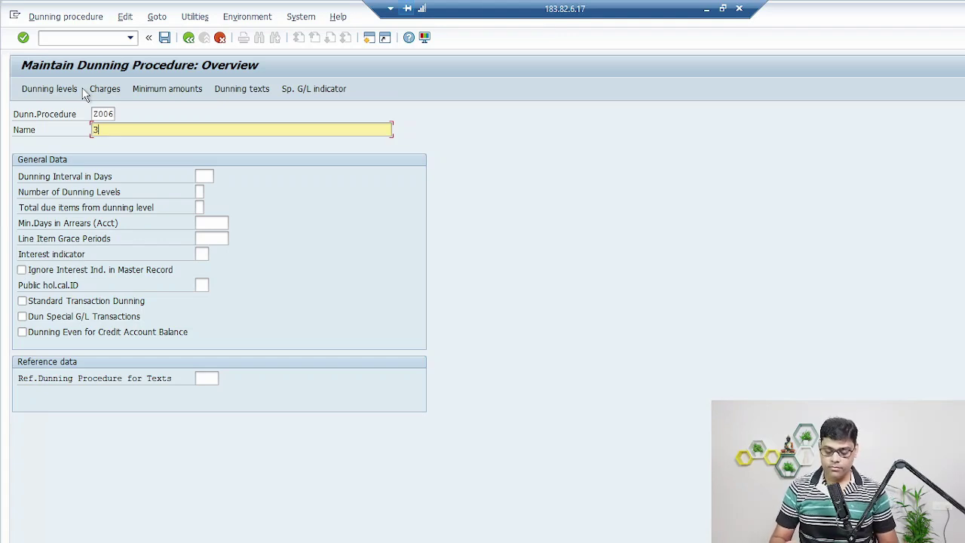
pyautogui.write(' Leves')
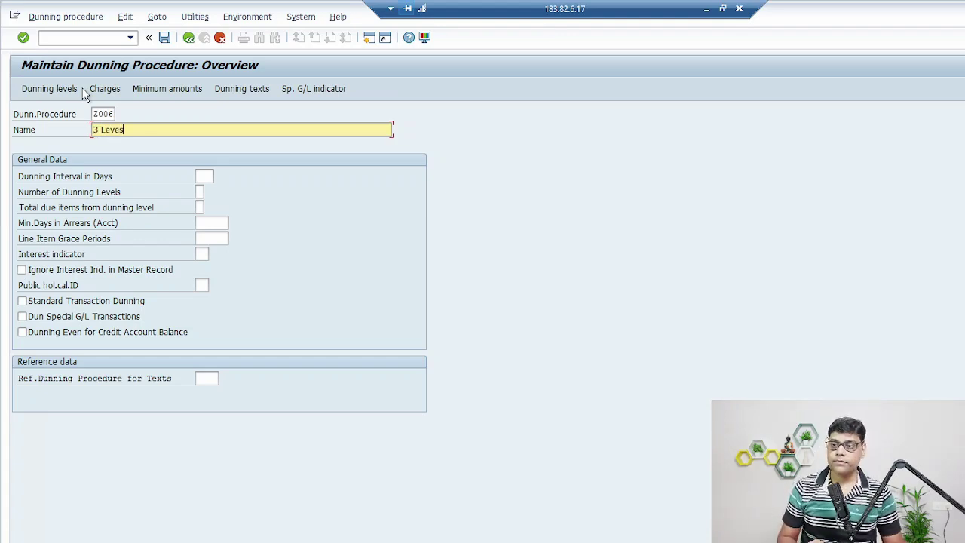
pyautogui.press('BackSpace')
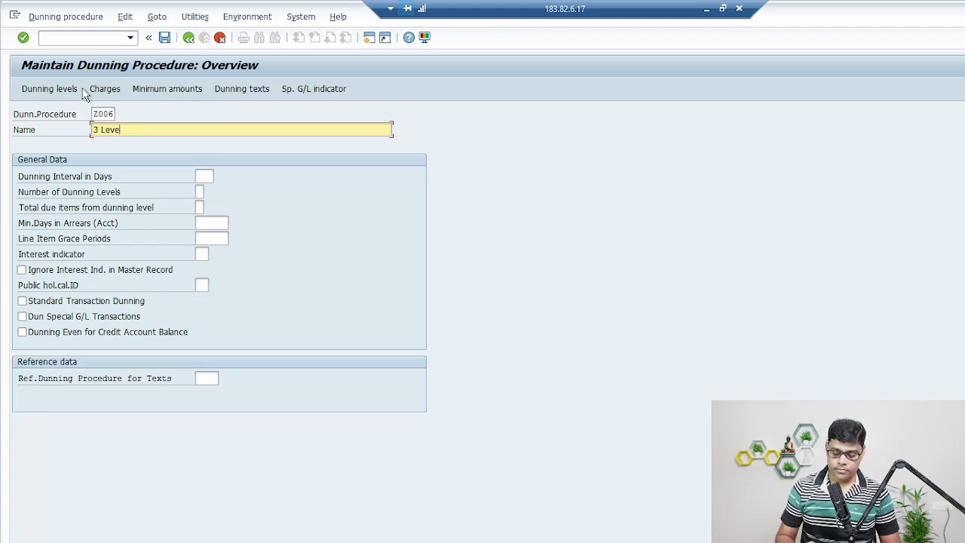
pyautogui.write('les')
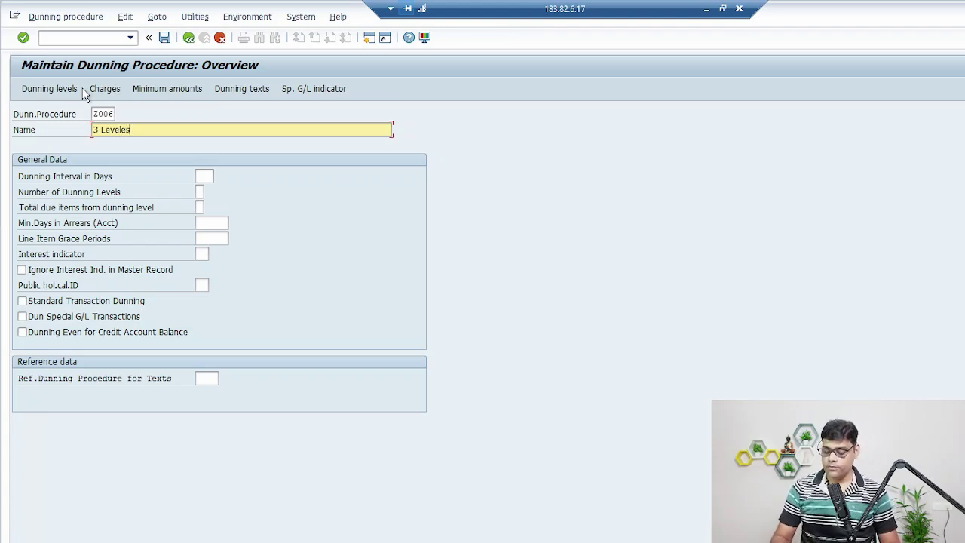
pyautogui.press('BackSpace')
pyautogui.press('BackSpace')
pyautogui.press('BackSpace')
pyautogui.write('ls - E')
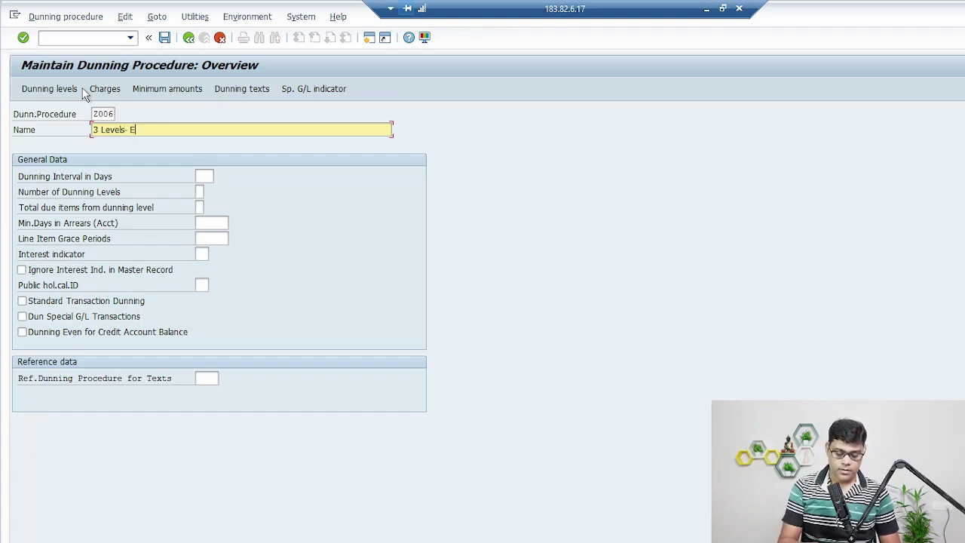
pyautogui.write('very Week')
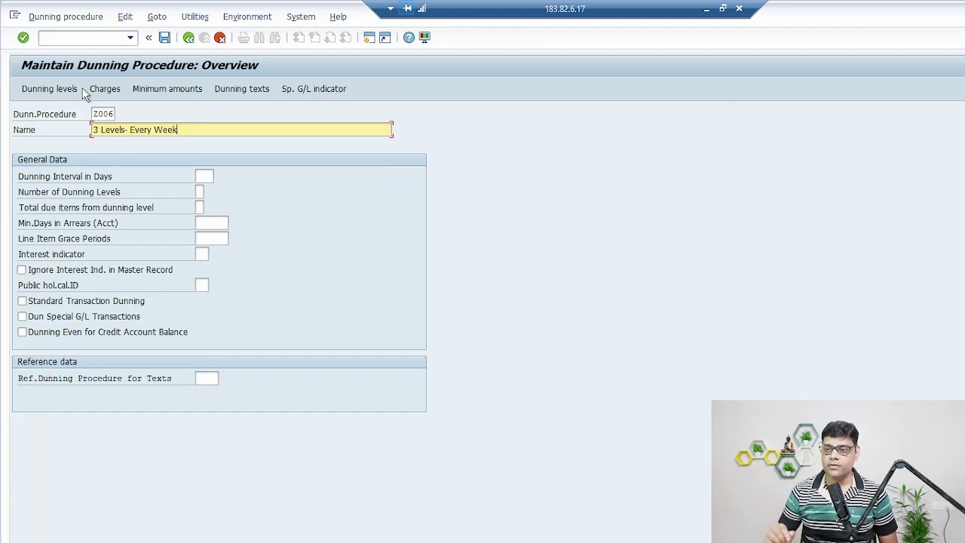
# Step: Give Z006 a 7-day dunning interval, 3 dunning levels and total due items from level 3
pyautogui.click(204, 178)
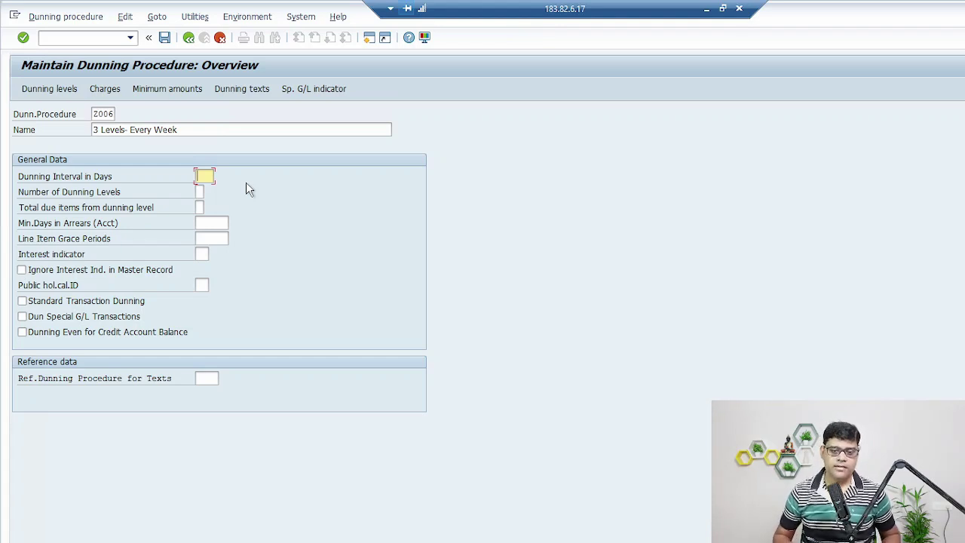
pyautogui.write('7')
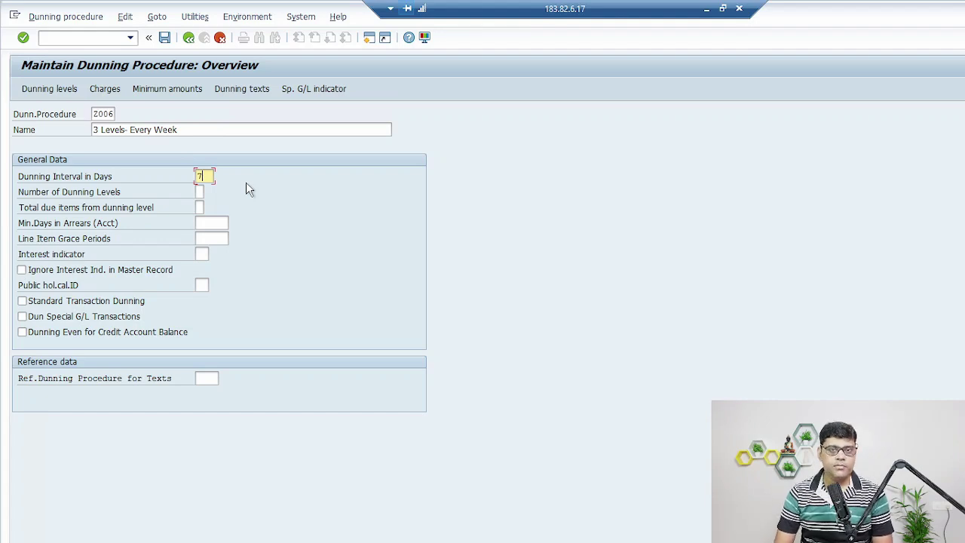
pyautogui.press('Tab')
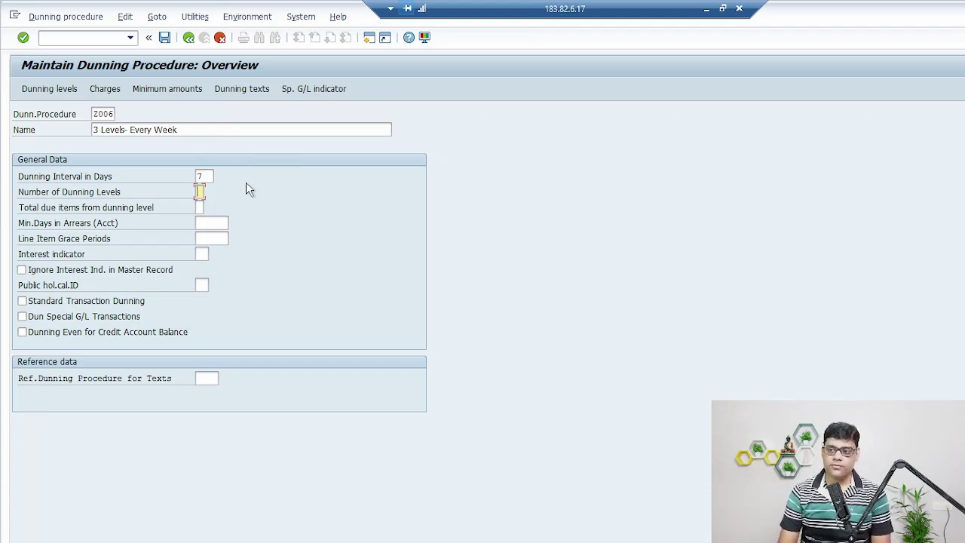
pyautogui.write('3')
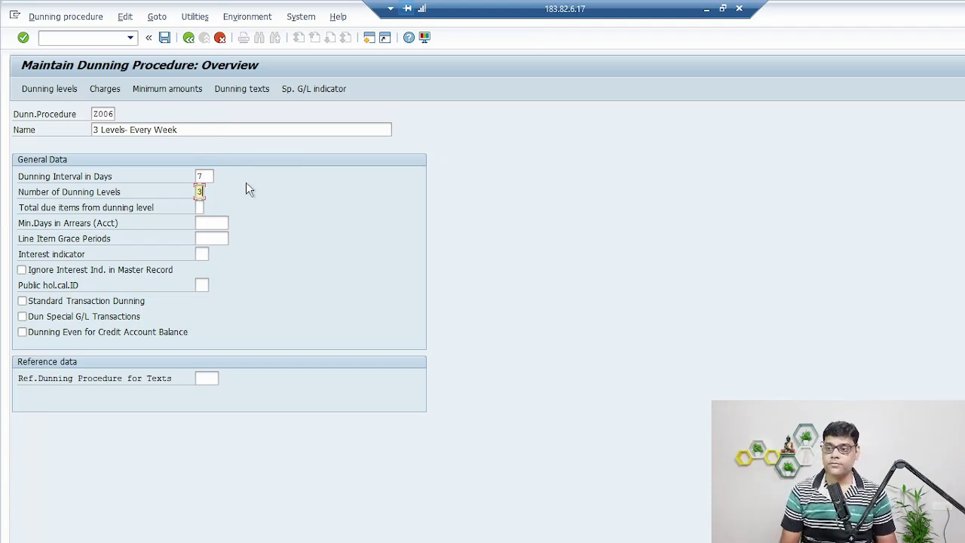
pyautogui.press('Tab')
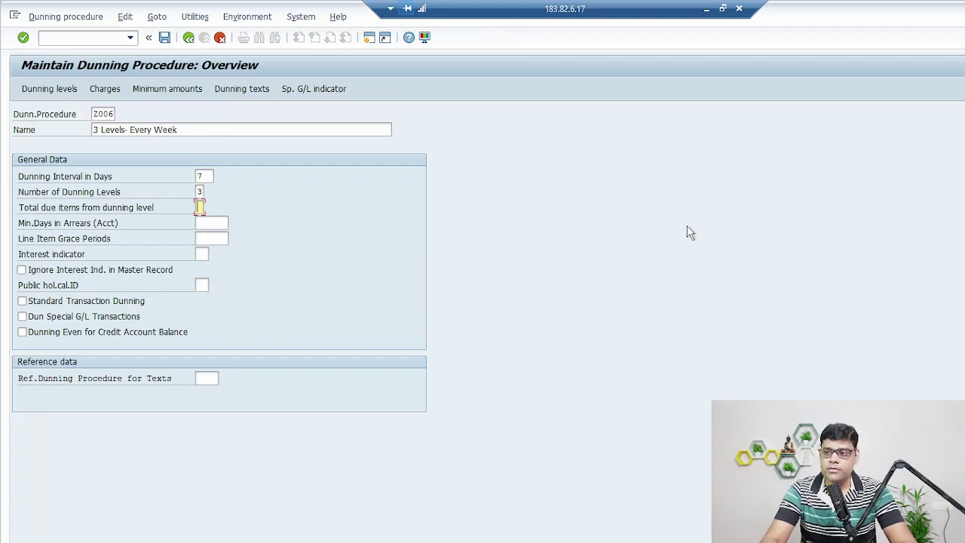
pyautogui.write('3')
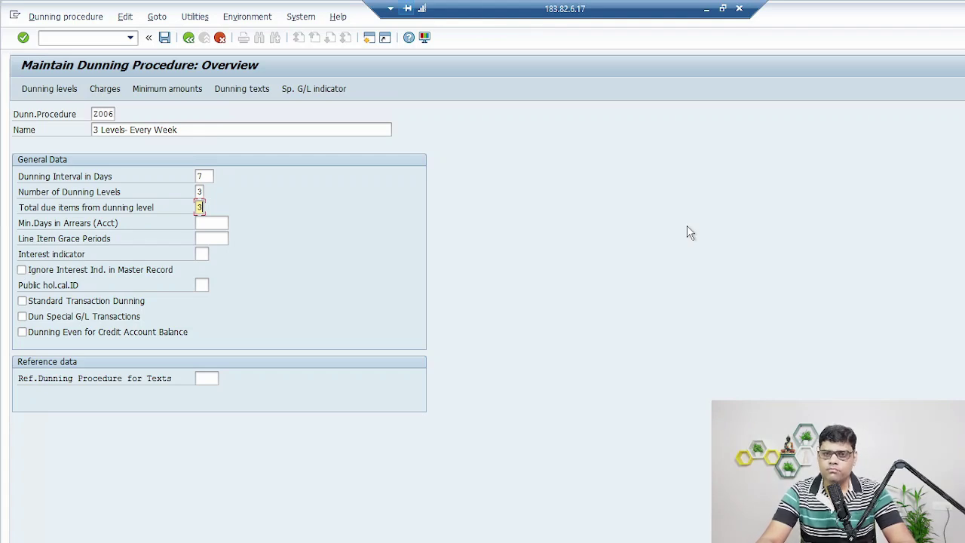
pyautogui.click(213, 223)
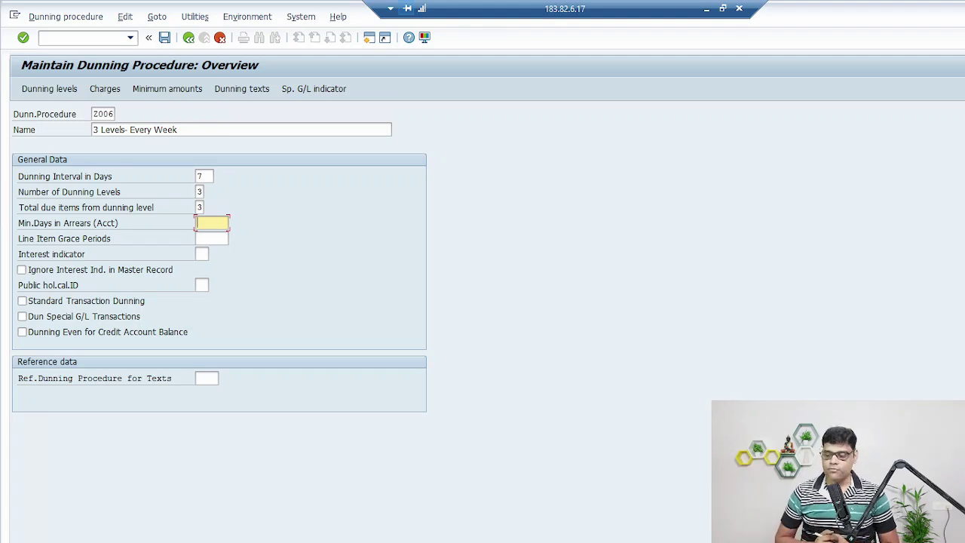
pyautogui.moveTo(523, 301)
pyautogui.mouseDown()
pyautogui.moveTo(547, 308)
pyautogui.moveTo(558, 298)
pyautogui.moveTo(558, 323)
pyautogui.mouseUp()
pyautogui.moveTo(567, 286)
pyautogui.mouseDown()
pyautogui.moveTo(577, 301)
pyautogui.moveTo(570, 298)
pyautogui.mouseUp()
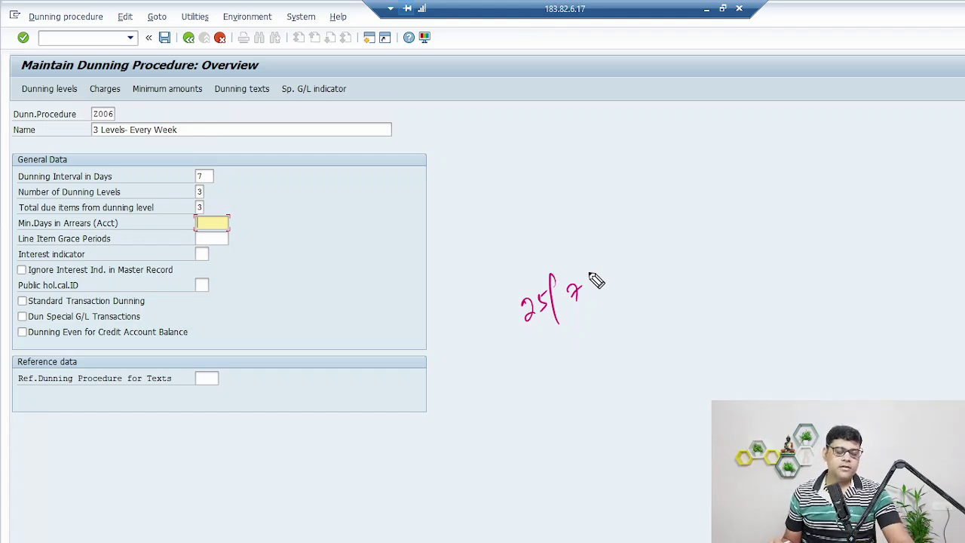
pyautogui.moveTo(629, 276); pyautogui.dragTo(660, 260)
pyautogui.moveTo(650, 262); pyautogui.dragTo(658, 273)
pyautogui.moveTo(702, 240)
pyautogui.mouseDown()
pyautogui.moveTo(718, 253)
pyautogui.moveTo(722, 236)
pyautogui.moveTo(739, 243)
pyautogui.mouseUp()
pyautogui.moveTo(749, 219); pyautogui.dragTo(753, 240)
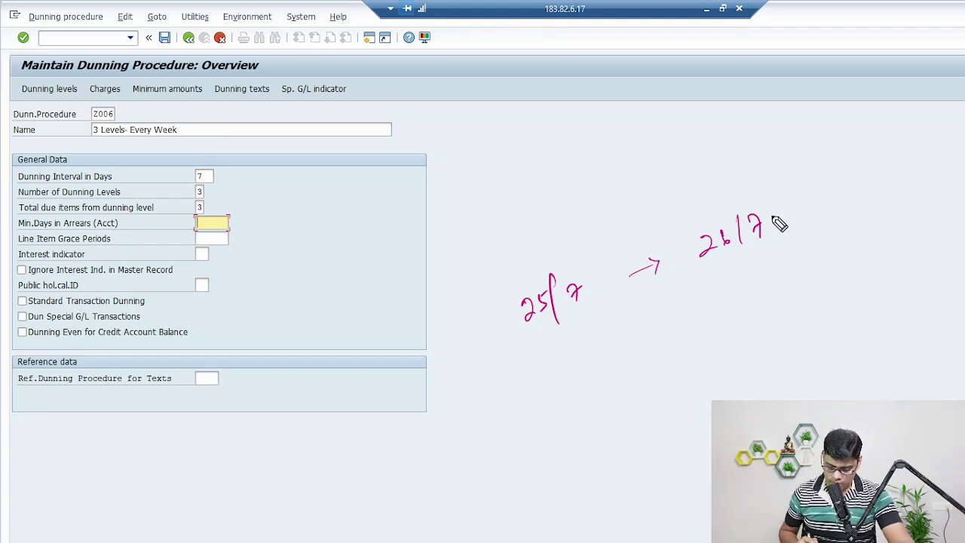
pyautogui.moveTo(549, 383); pyautogui.dragTo(567, 398)
pyautogui.moveTo(570, 373)
pyautogui.mouseDown()
pyautogui.moveTo(585, 392)
pyautogui.moveTo(600, 383)
pyautogui.mouseUp()
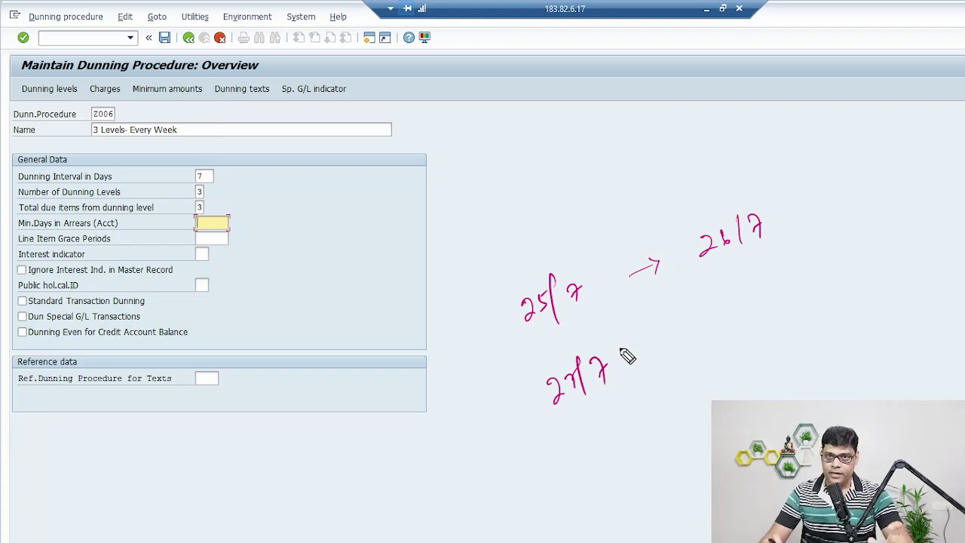
pyautogui.moveTo(825, 265)
pyautogui.mouseDown()
pyautogui.moveTo(823, 288)
pyautogui.moveTo(843, 285)
pyautogui.mouseUp()
pyautogui.moveTo(838, 271); pyautogui.dragTo(851, 270)
pyautogui.moveTo(831, 310)
pyautogui.mouseDown()
pyautogui.moveTo(877, 326)
pyautogui.moveTo(853, 360)
pyautogui.moveTo(876, 348)
pyautogui.moveTo(883, 364)
pyautogui.mouseUp()
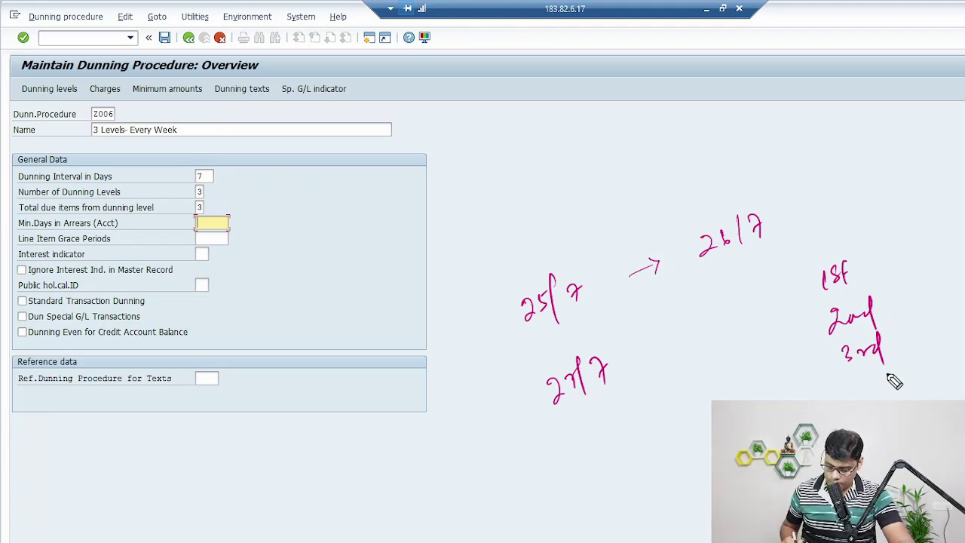
pyautogui.moveTo(839, 305)
pyautogui.mouseDown()
pyautogui.moveTo(844, 247)
pyautogui.moveTo(881, 280)
pyautogui.mouseUp()
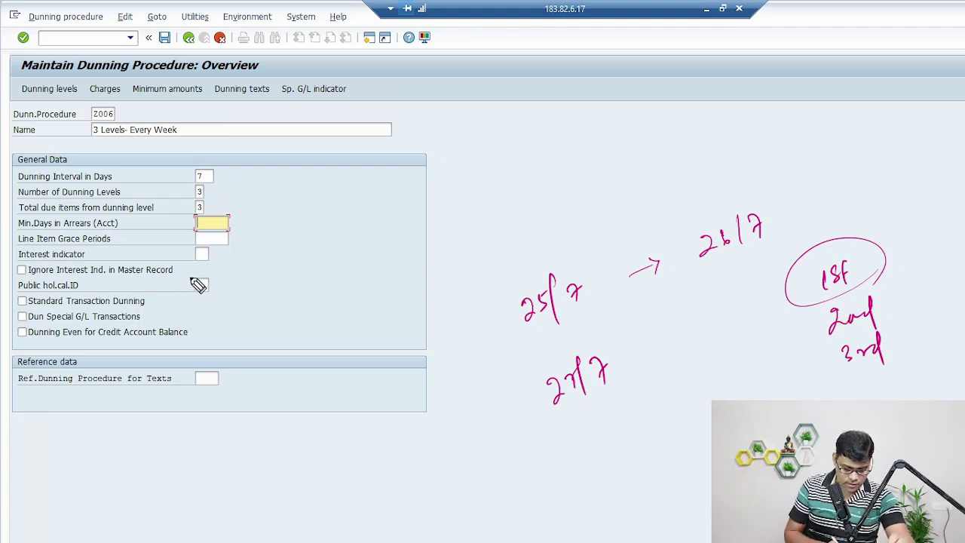
pyautogui.moveTo(227, 241)
pyautogui.mouseDown()
pyautogui.moveTo(289, 226)
pyautogui.moveTo(303, 241)
pyautogui.moveTo(315, 233)
pyautogui.mouseUp()
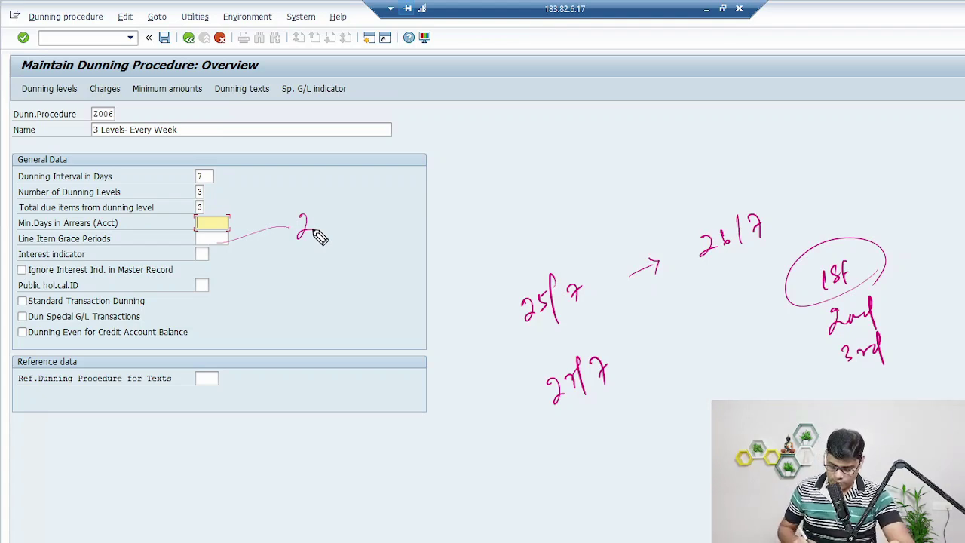
pyautogui.moveTo(551, 318); pyautogui.dragTo(574, 322)
pyautogui.moveTo(511, 372); pyautogui.dragTo(645, 304)
pyautogui.moveTo(624, 347); pyautogui.dragTo(673, 321)
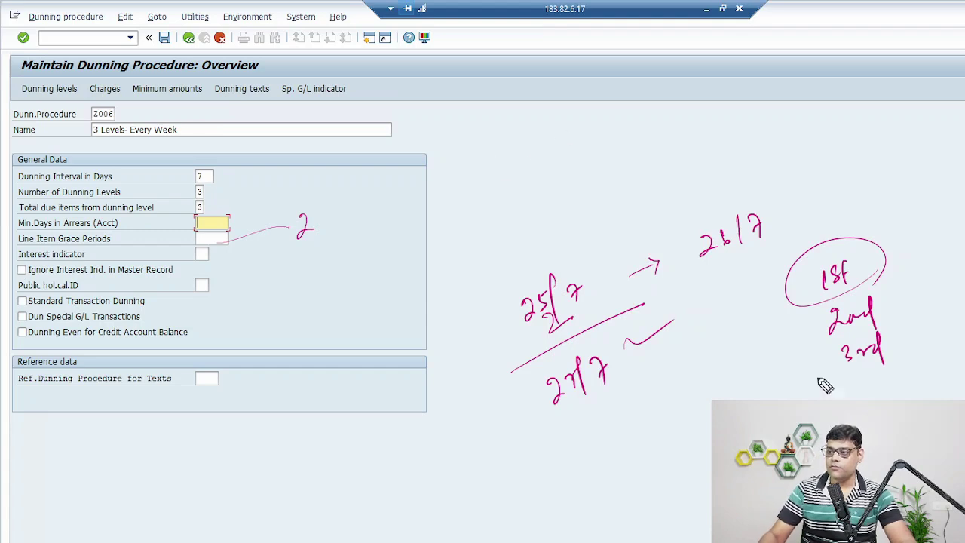
pyautogui.press('Escape')
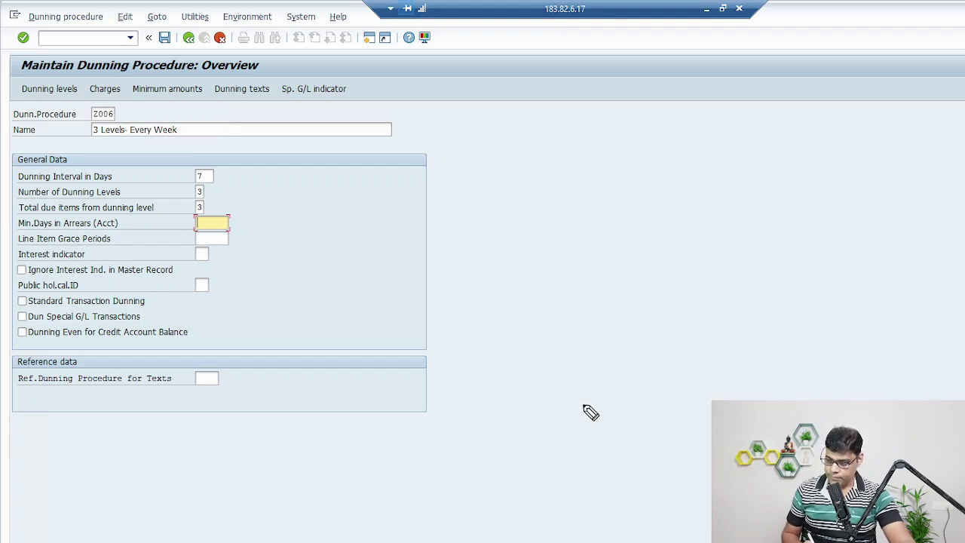
pyautogui.moveTo(489, 311)
pyautogui.mouseDown()
pyautogui.moveTo(498, 326)
pyautogui.moveTo(549, 284)
pyautogui.moveTo(568, 291)
pyautogui.moveTo(575, 271)
pyautogui.moveTo(670, 255)
pyautogui.mouseUp()
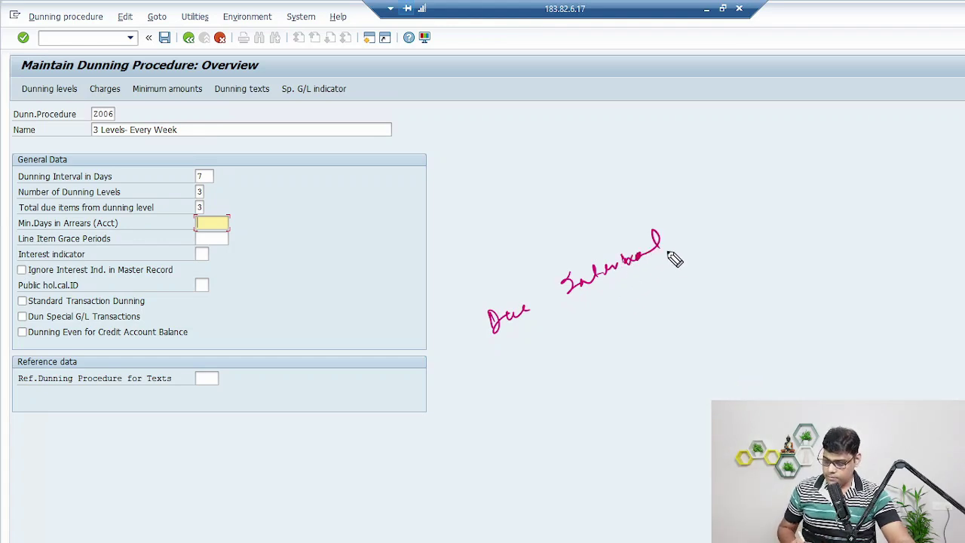
pyautogui.moveTo(664, 201); pyautogui.dragTo(730, 400)
pyautogui.moveTo(702, 182)
pyautogui.mouseDown()
pyautogui.moveTo(701, 198)
pyautogui.moveTo(735, 196)
pyautogui.moveTo(768, 178)
pyautogui.moveTo(746, 221)
pyautogui.moveTo(789, 192)
pyautogui.mouseUp()
pyautogui.moveTo(730, 247); pyautogui.dragTo(803, 211)
pyautogui.moveTo(808, 148); pyautogui.dragTo(883, 364)
pyautogui.moveTo(834, 148)
pyautogui.mouseDown()
pyautogui.moveTo(873, 157)
pyautogui.moveTo(910, 123)
pyautogui.moveTo(955, 111)
pyautogui.mouseUp()
pyautogui.moveTo(852, 169); pyautogui.dragTo(956, 117)
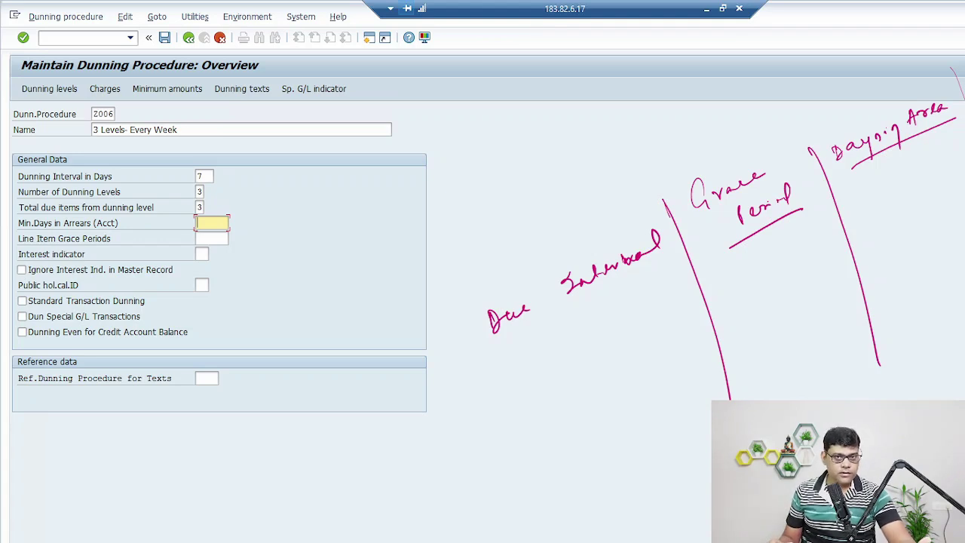
pyautogui.moveTo(543, 346)
pyautogui.mouseDown()
pyautogui.moveTo(555, 367)
pyautogui.moveTo(569, 360)
pyautogui.mouseUp()
pyautogui.moveTo(220, 173); pyautogui.dragTo(256, 160)
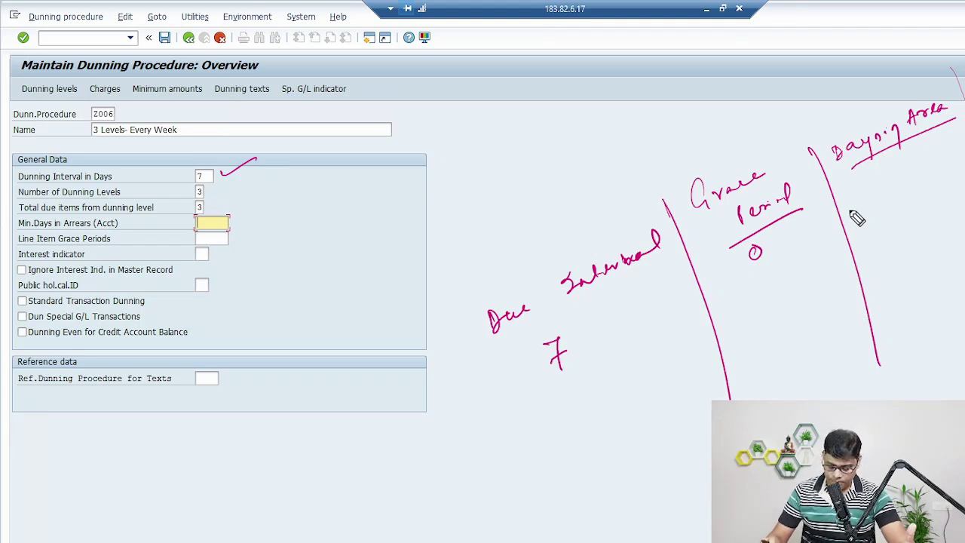
pyautogui.moveTo(427, 97)
pyautogui.mouseDown()
pyautogui.moveTo(439, 125)
pyautogui.moveTo(454, 107)
pyautogui.moveTo(457, 117)
pyautogui.mouseUp()
pyautogui.moveTo(467, 84); pyautogui.dragTo(477, 100)
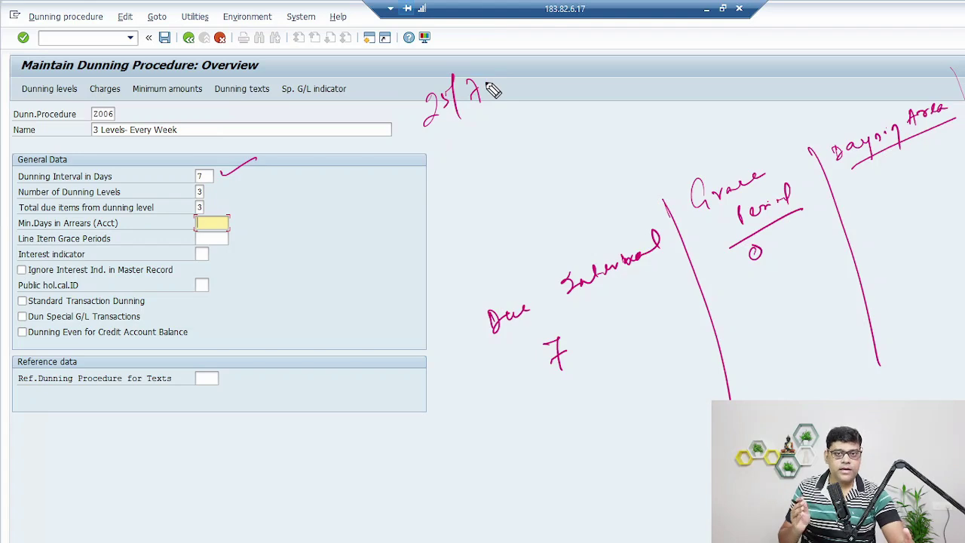
pyautogui.moveTo(430, 142); pyautogui.dragTo(450, 156)
pyautogui.moveTo(473, 124); pyautogui.dragTo(469, 151)
pyautogui.moveTo(476, 129); pyautogui.dragTo(484, 148)
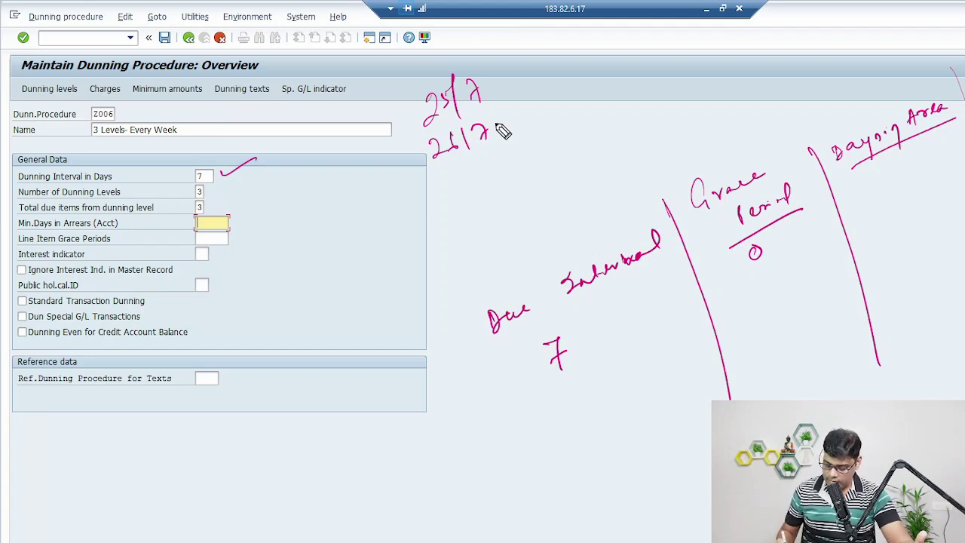
pyautogui.moveTo(900, 168); pyautogui.dragTo(905, 165)
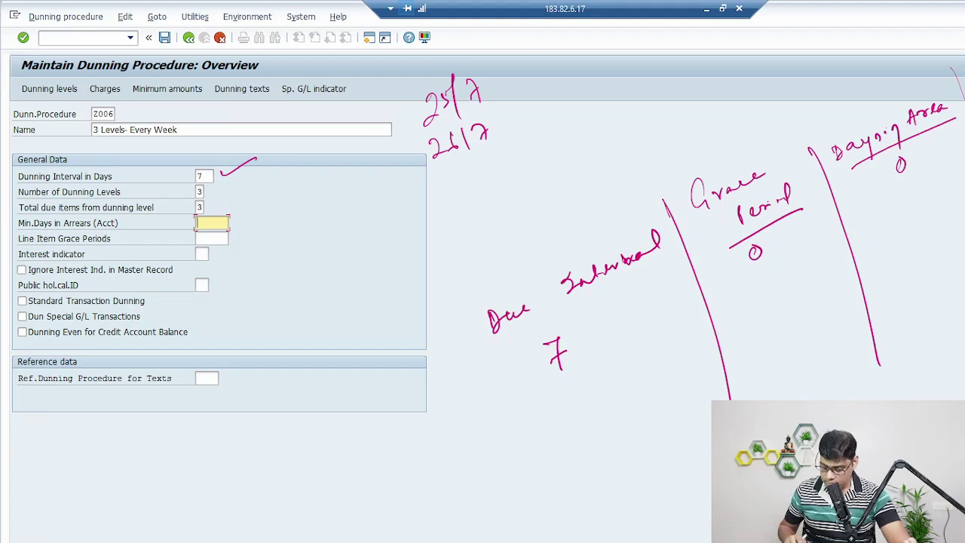
pyautogui.moveTo(872, 193); pyautogui.dragTo(883, 189)
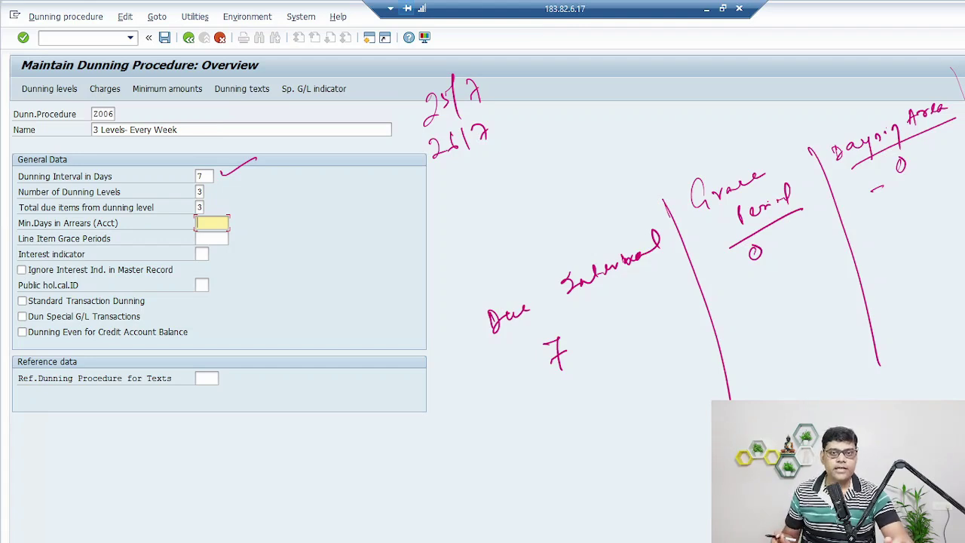
pyautogui.moveTo(527, 408); pyautogui.dragTo(964, 201)
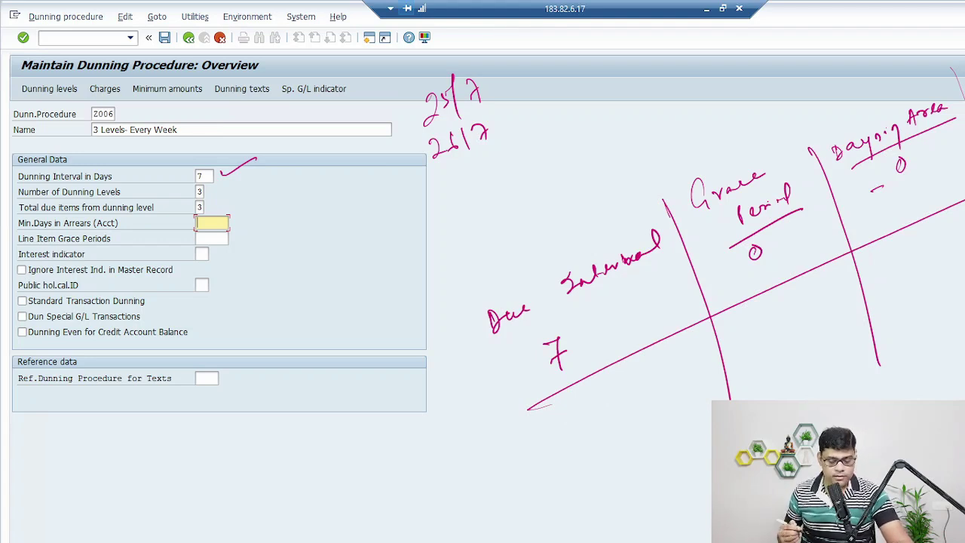
pyautogui.moveTo(562, 406); pyautogui.dragTo(603, 409)
pyautogui.moveTo(772, 315); pyautogui.dragTo(790, 330)
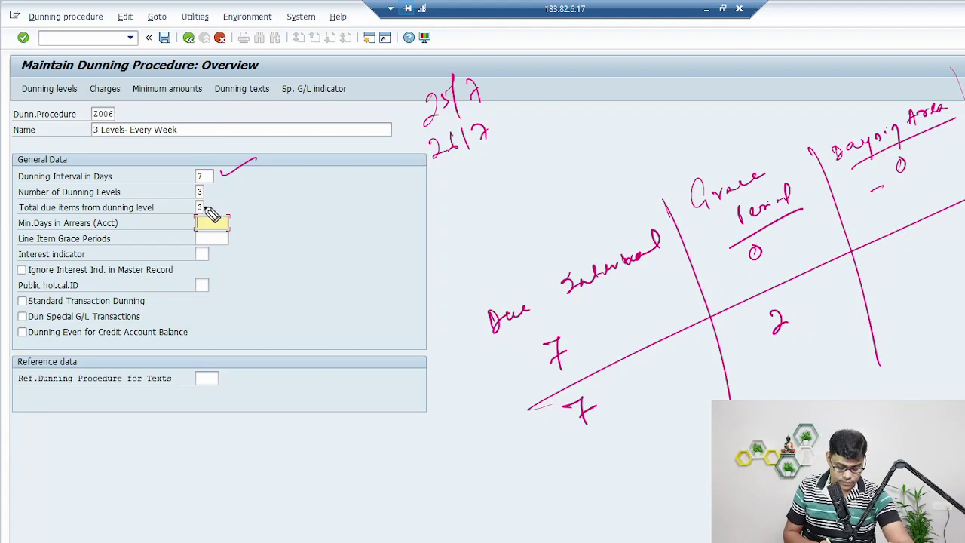
pyautogui.moveTo(209, 241); pyautogui.dragTo(285, 240)
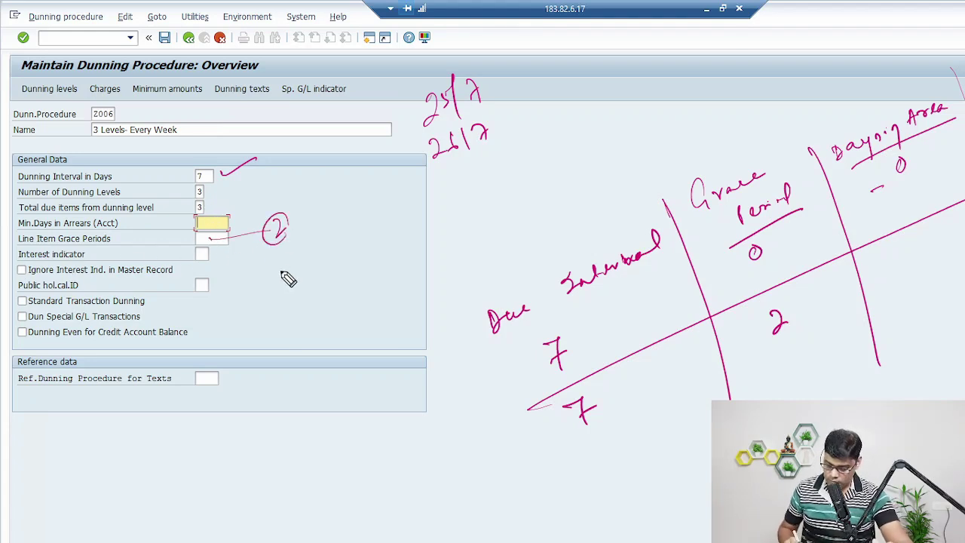
pyautogui.moveTo(902, 263); pyautogui.dragTo(921, 272)
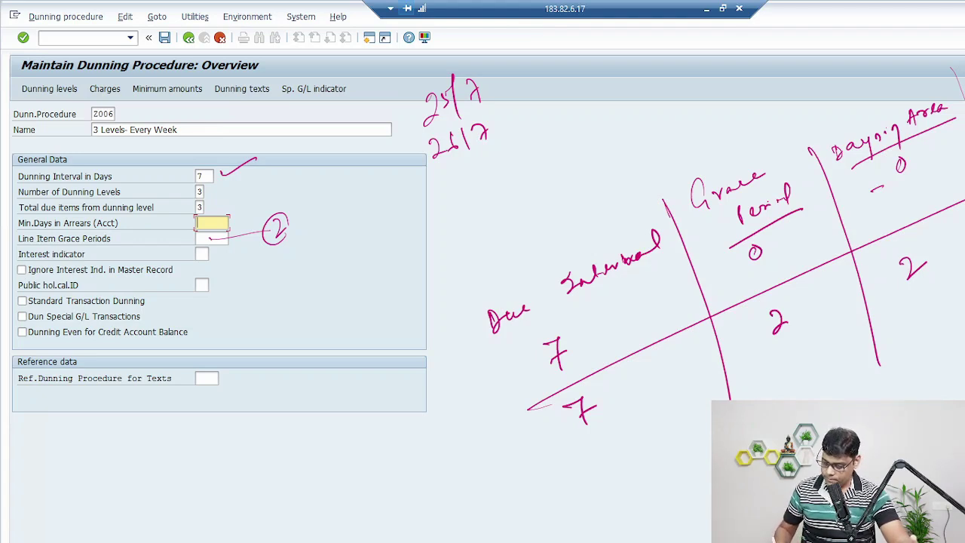
pyautogui.moveTo(621, 463); pyautogui.dragTo(964, 285)
pyautogui.moveTo(636, 483); pyautogui.dragTo(964, 306)
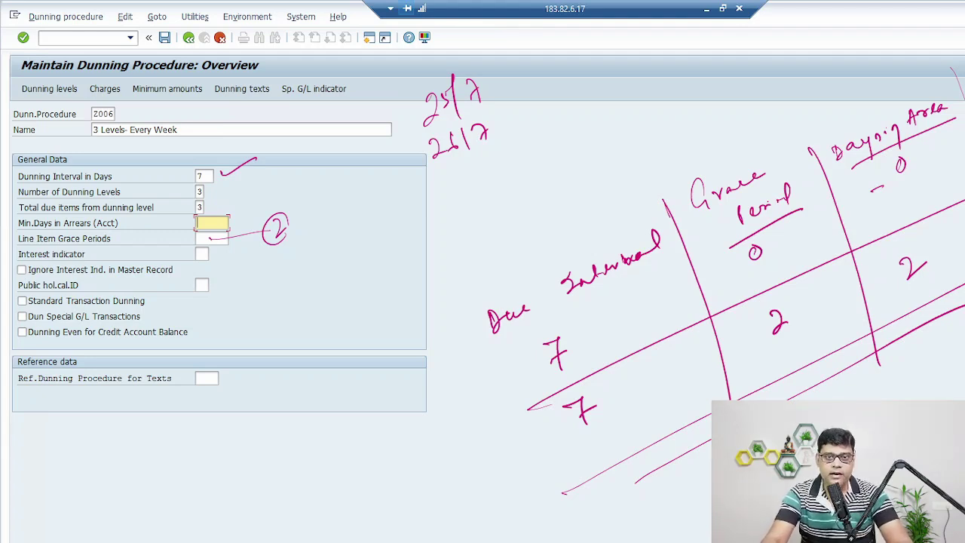
pyautogui.moveTo(488, 279)
pyautogui.mouseDown()
pyautogui.moveTo(453, 416)
pyautogui.moveTo(477, 512)
pyautogui.mouseUp()
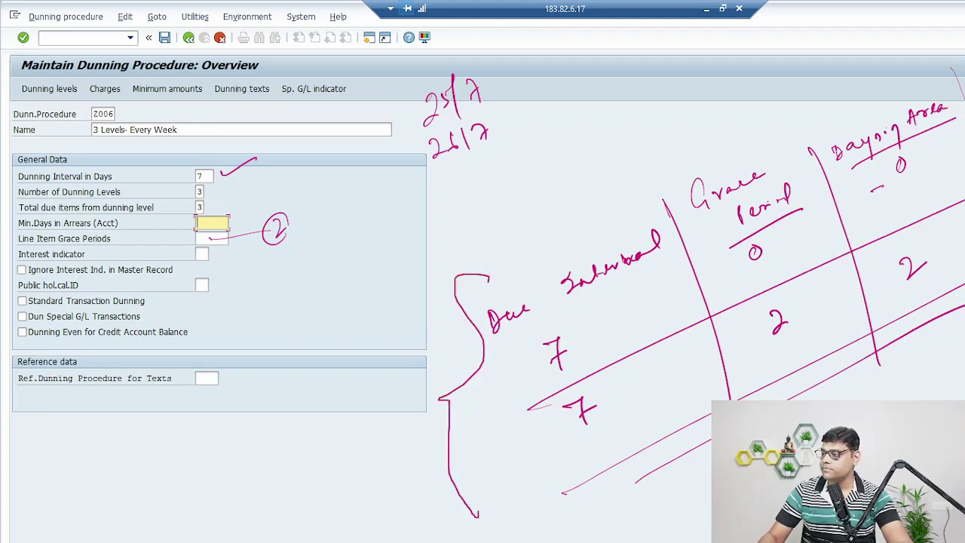
pyautogui.press('Escape')
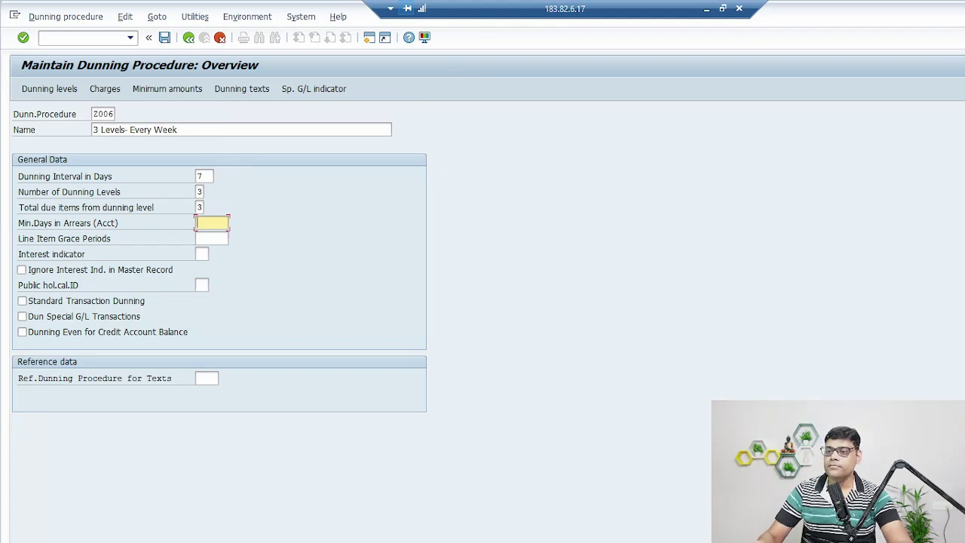
pyautogui.click(210, 238)
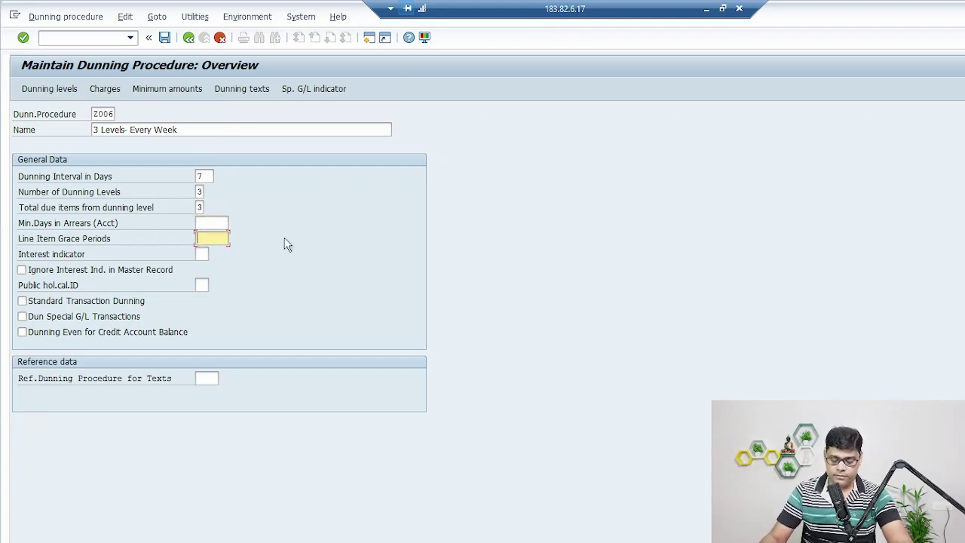
pyautogui.write('2')
pyautogui.press('Tab')
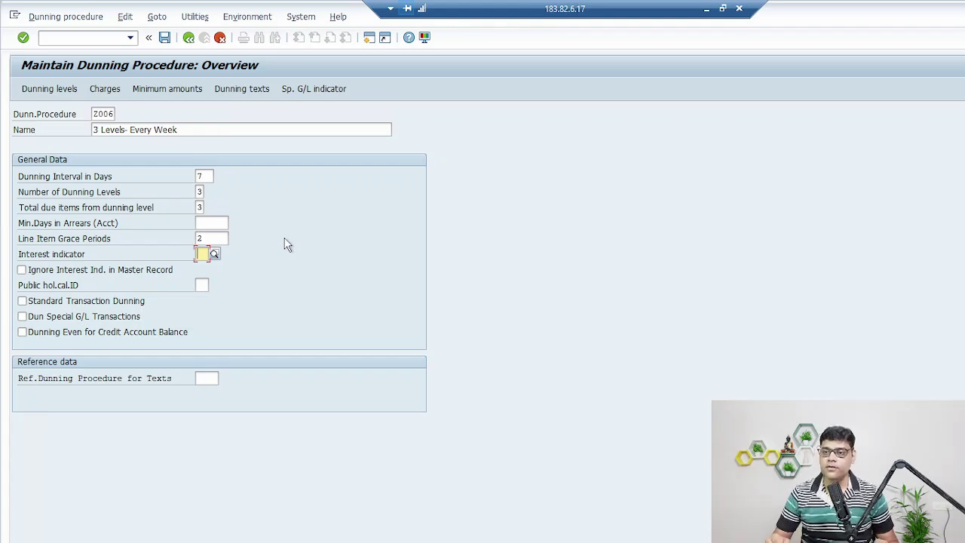
pyautogui.press('Tab')
pyautogui.press('Tab')
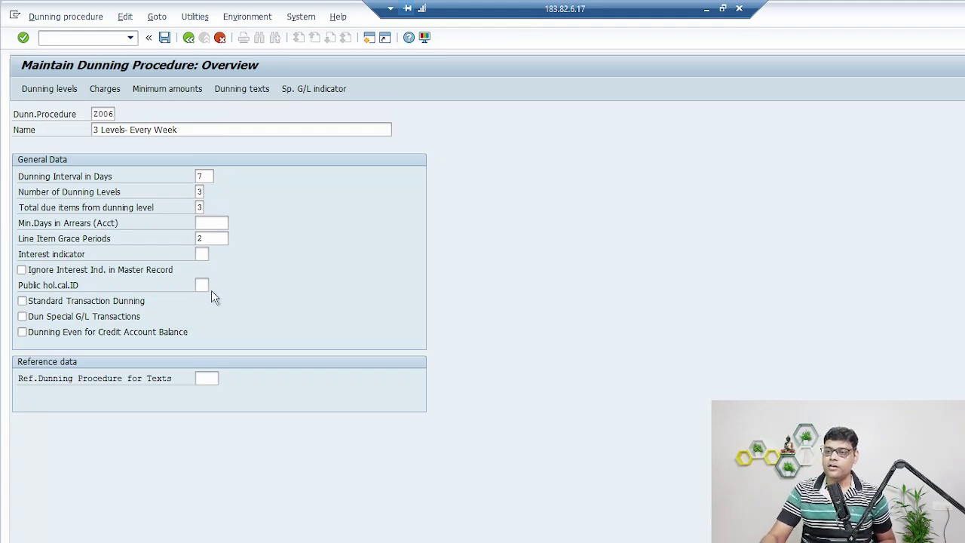
# Step: Set holiday calendar IN (India) and enable standard transaction and special G/L dunning
pyautogui.click(213, 288)
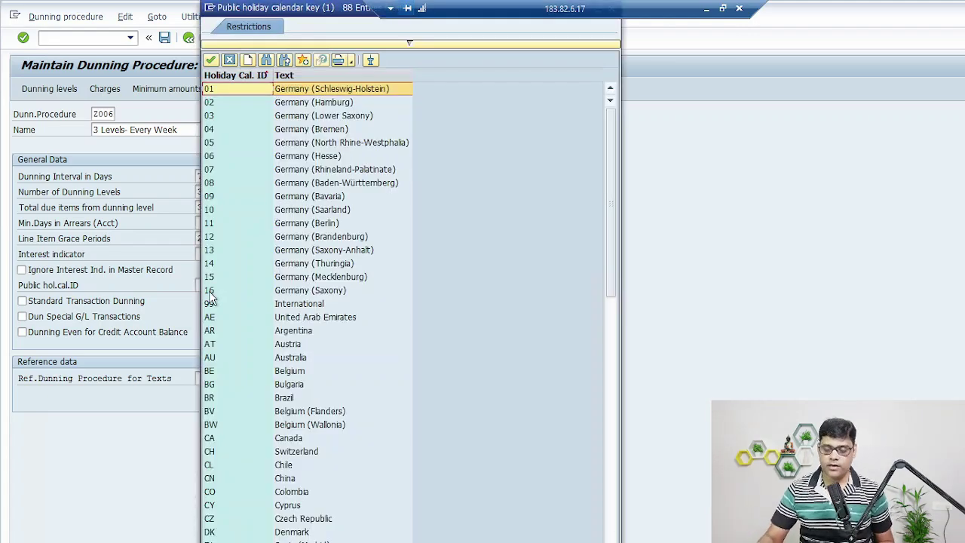
pyautogui.hotkey('ctrl', 'f')
pyautogui.write('indi')
pyautogui.press('Return')
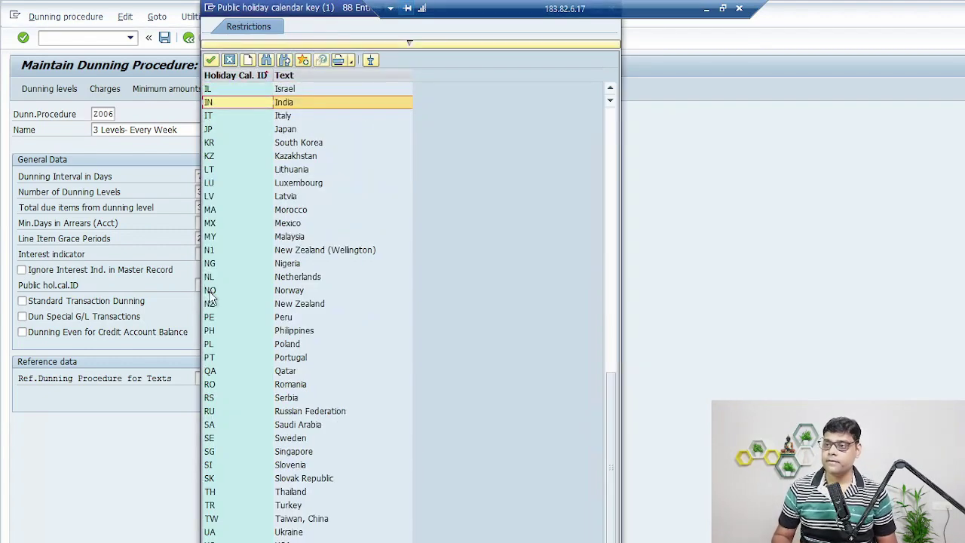
pyautogui.press('Return')
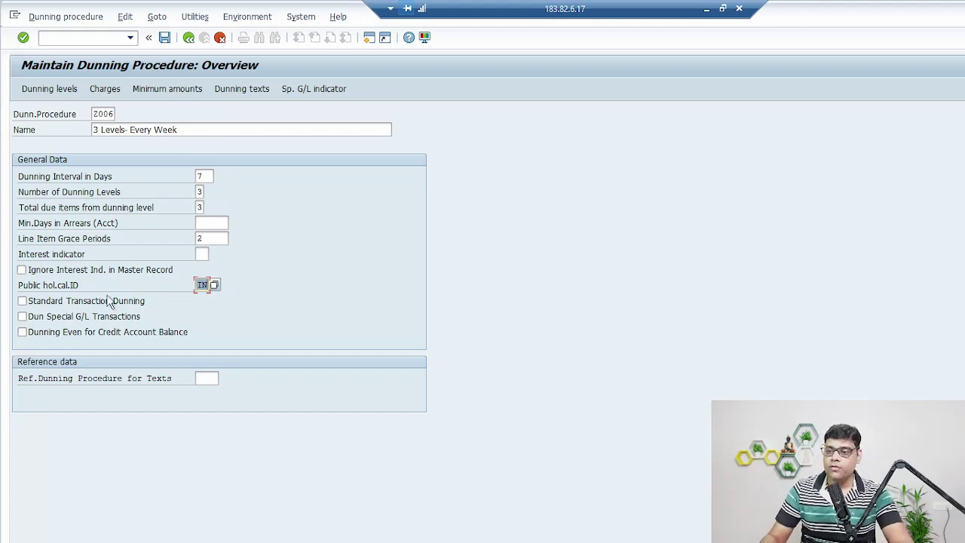
pyautogui.click(45, 305)
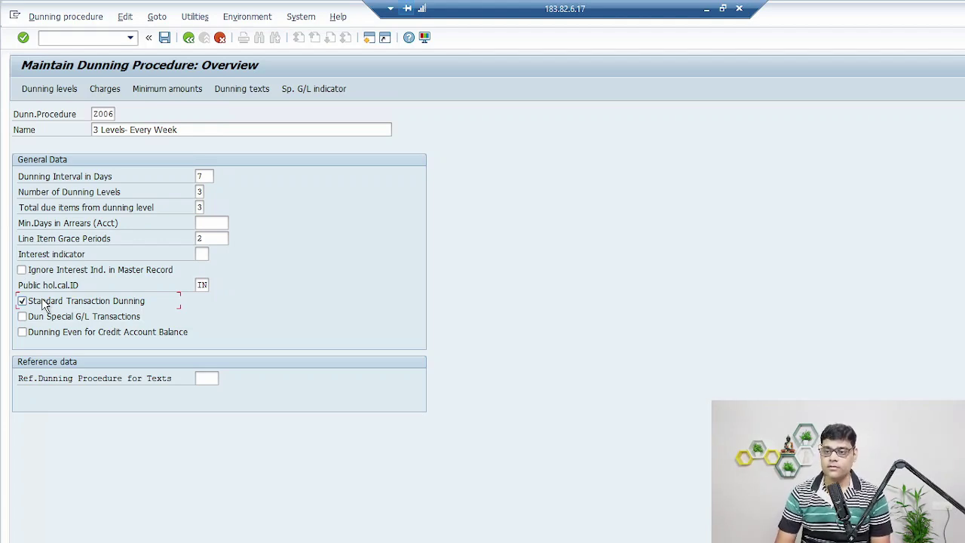
pyautogui.click(47, 318)
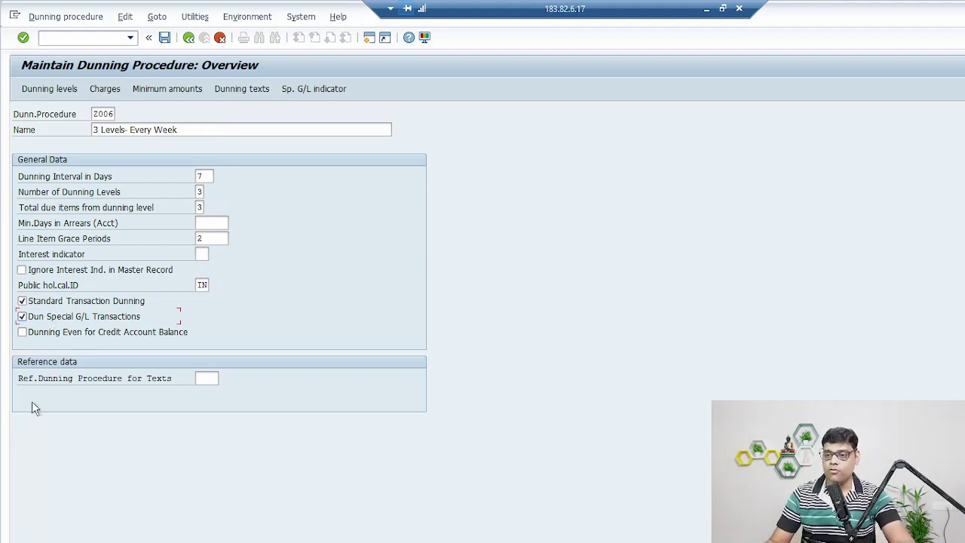
# Step: Tick Dunning Even for Credit Account Balance for procedure Z006
pyautogui.click(46, 338)
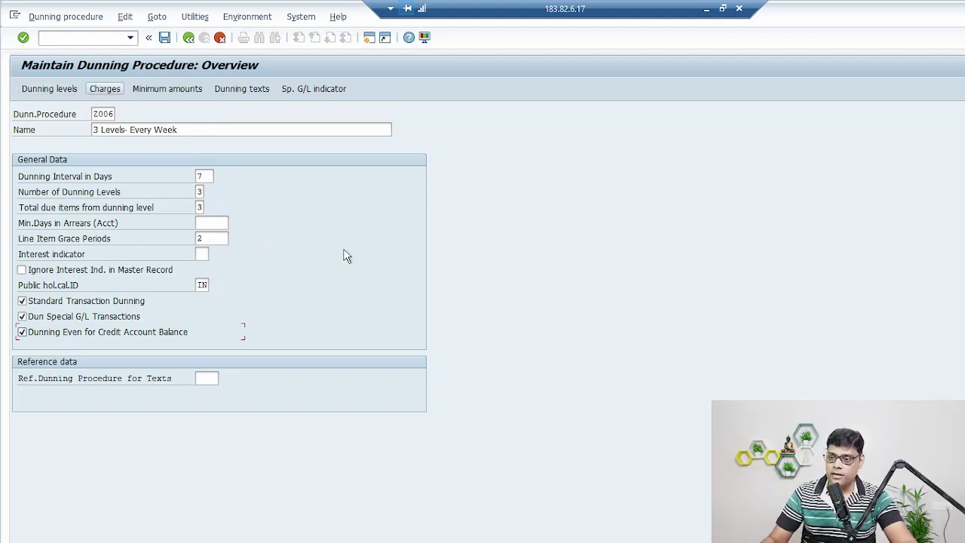
pyautogui.click(210, 377)
pyautogui.press('F4')
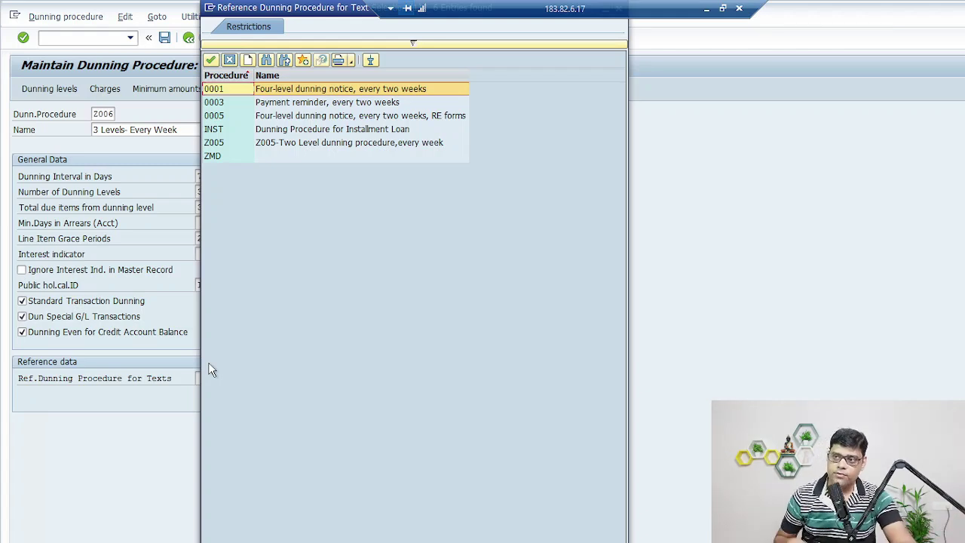
pyautogui.click(230, 60)
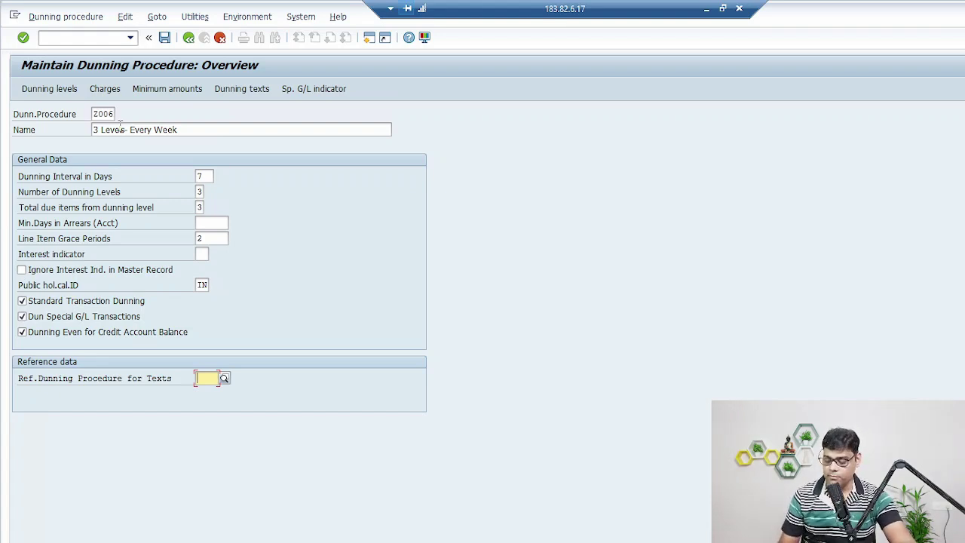
# Step: Accept Z006 as its own text reference procedure and confirm the overview entries
pyautogui.press('Return')
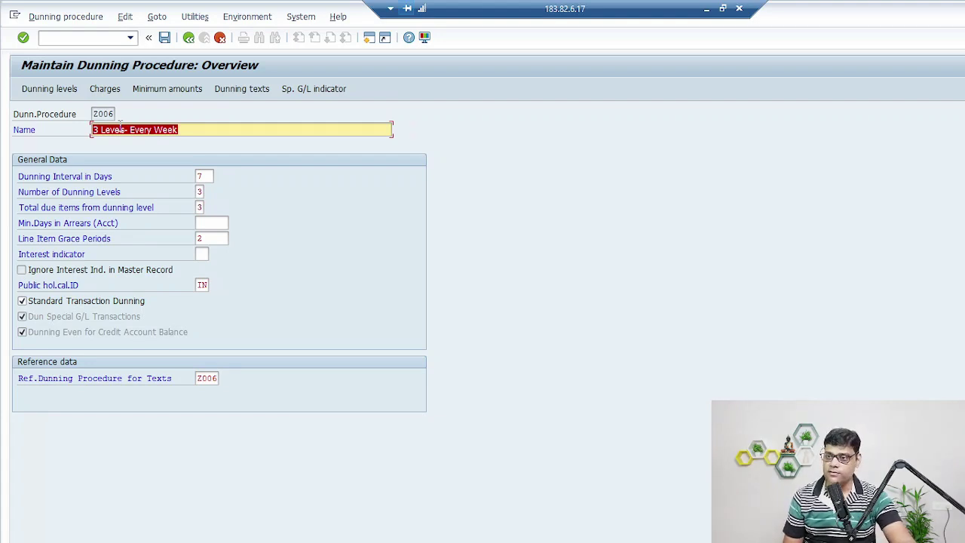
pyautogui.press('Return')
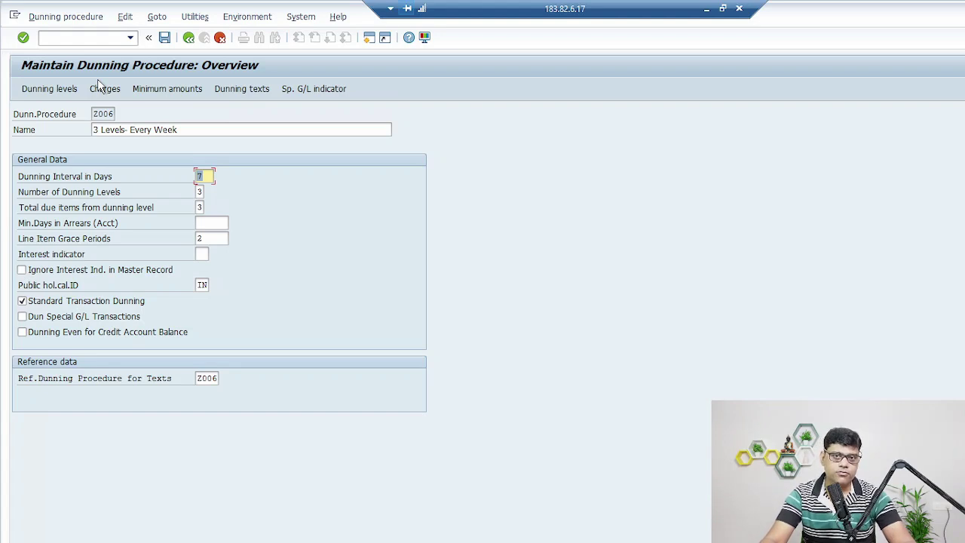
# Step: Show Z006's Dunning levels screen for levels 1–3, with level 1 at 2 days in arrears
pyautogui.click(59, 92)
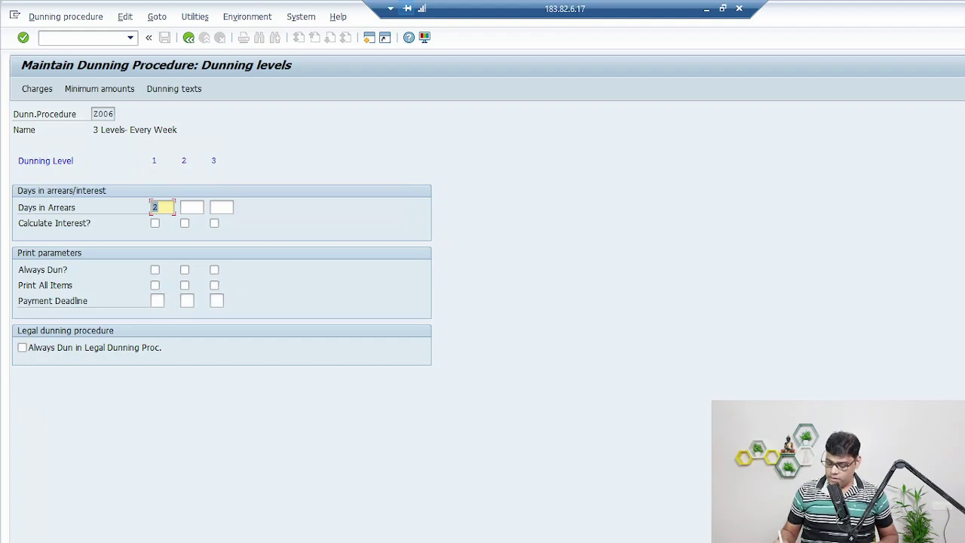
pyautogui.moveTo(153, 211); pyautogui.dragTo(168, 195)
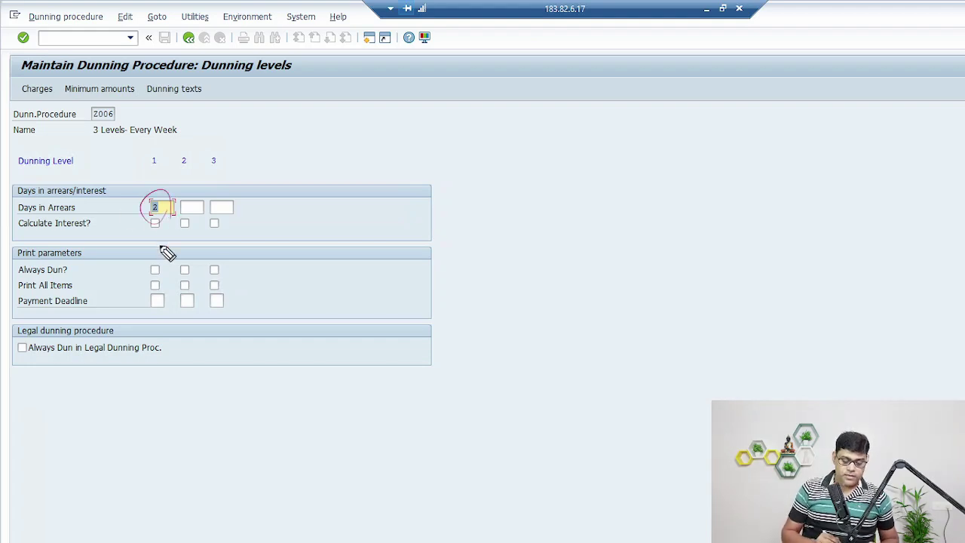
pyautogui.moveTo(510, 285)
pyautogui.mouseDown()
pyautogui.moveTo(513, 316)
pyautogui.moveTo(533, 276)
pyautogui.moveTo(574, 279)
pyautogui.mouseUp()
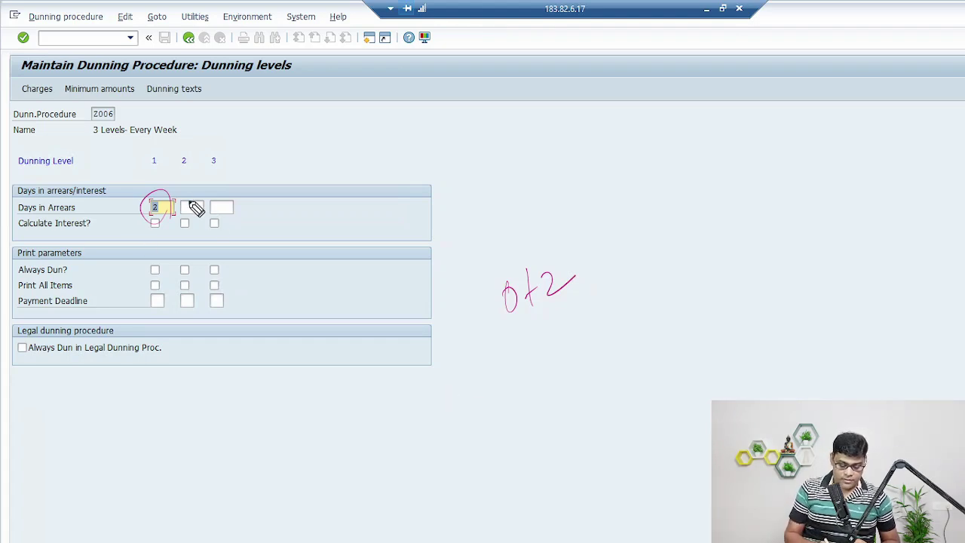
pyautogui.moveTo(186, 200)
pyautogui.mouseDown()
pyautogui.moveTo(193, 222)
pyautogui.moveTo(223, 194)
pyautogui.moveTo(226, 205)
pyautogui.mouseUp()
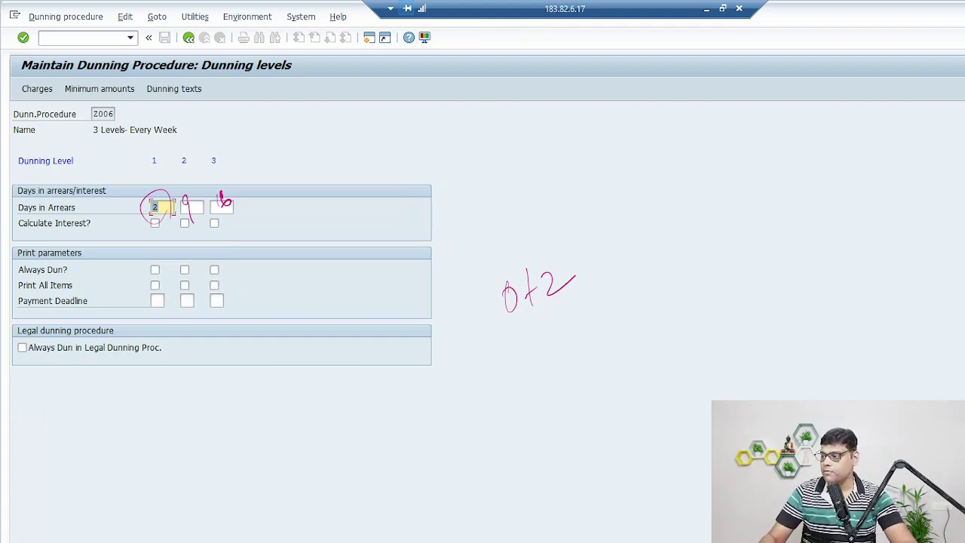
pyautogui.press('Escape')
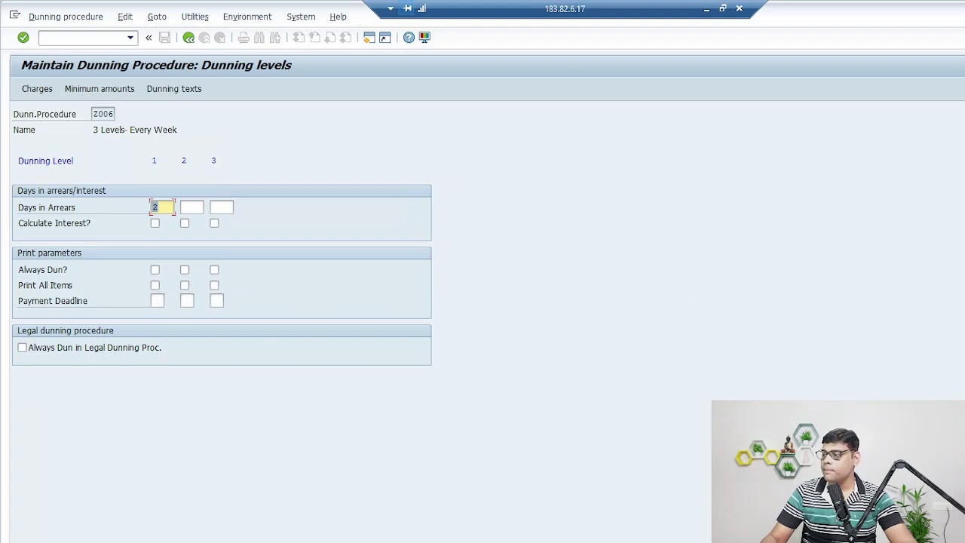
# Step: Enter 9 days in arrears for level 2 and 16 for level 3
pyautogui.click(191, 207)
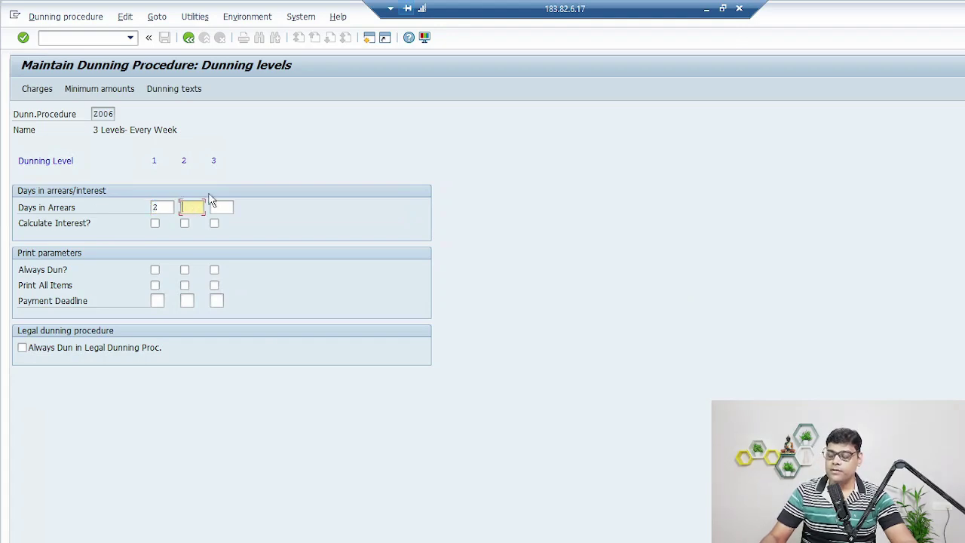
pyautogui.write('9')
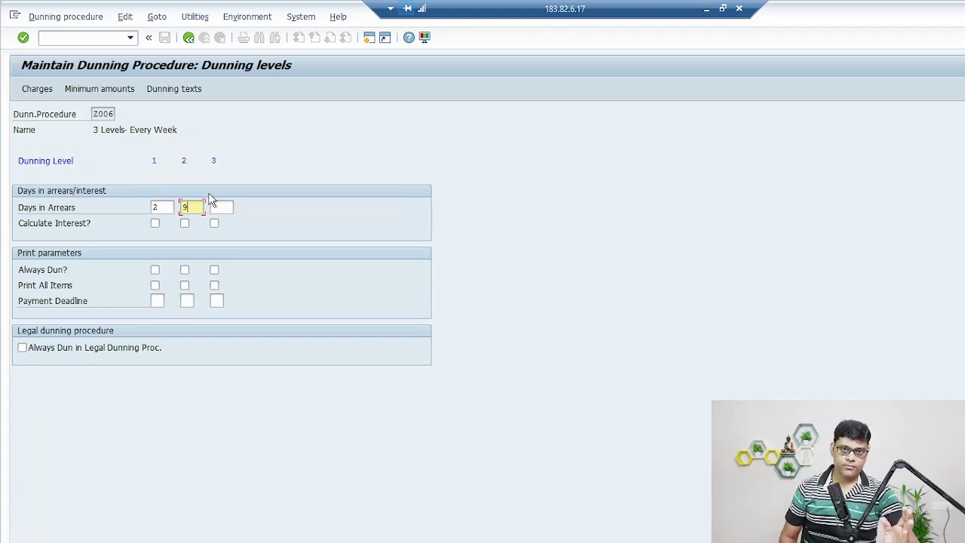
pyautogui.press('Tab')
pyautogui.write('16')
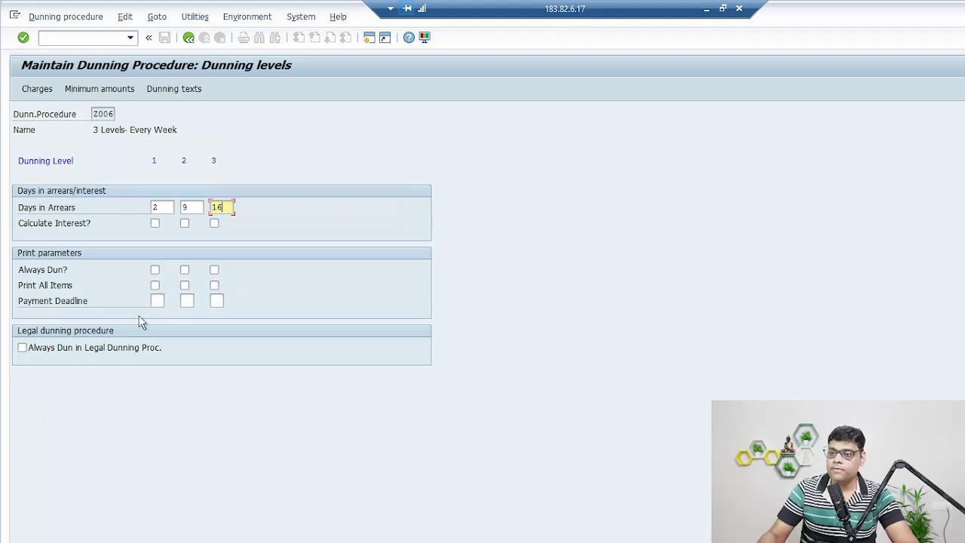
# Step: Tick Always Dun? for levels 2 and 3 and Print All Items for levels 1–3
pyautogui.click(185, 270)
pyautogui.click(214, 270)
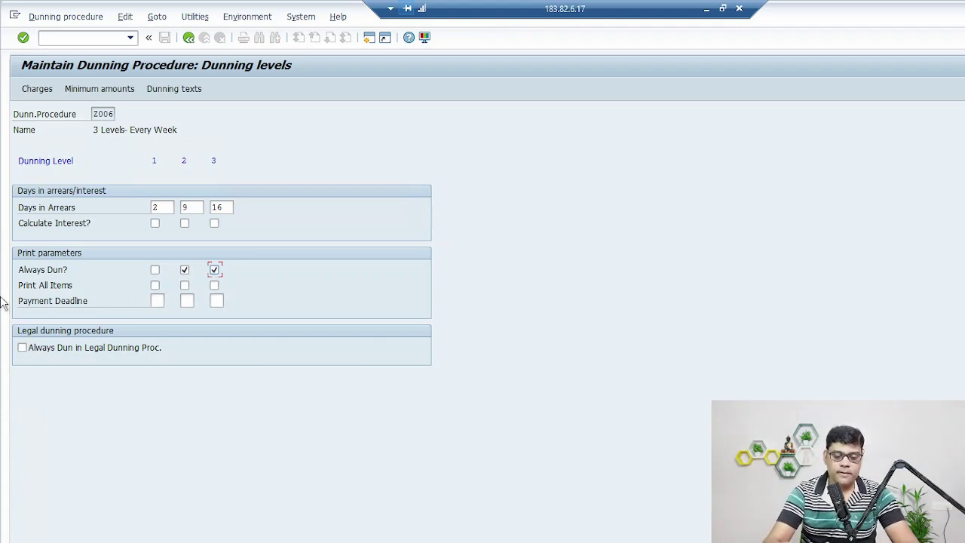
pyautogui.click(155, 286)
pyautogui.click(185, 285)
pyautogui.click(214, 285)
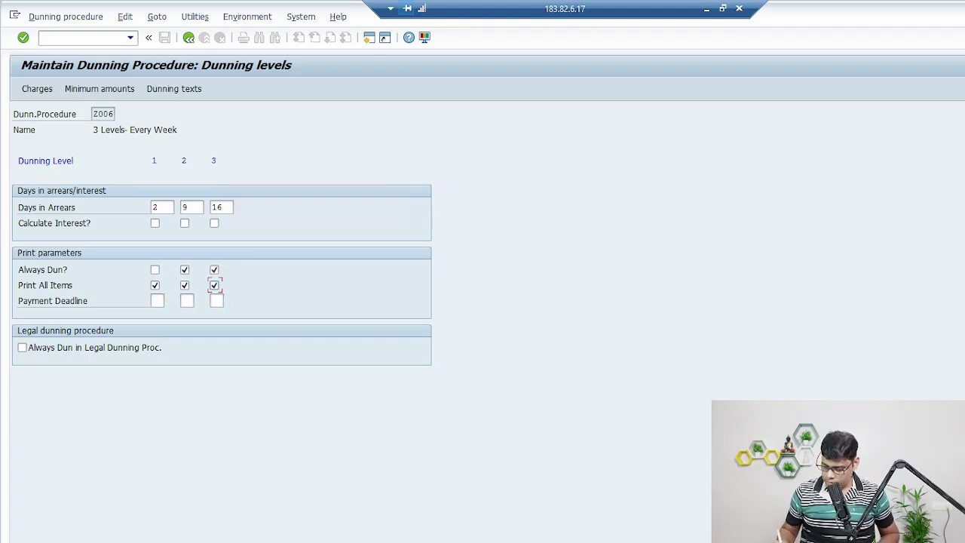
pyautogui.moveTo(647, 362); pyautogui.dragTo(660, 333)
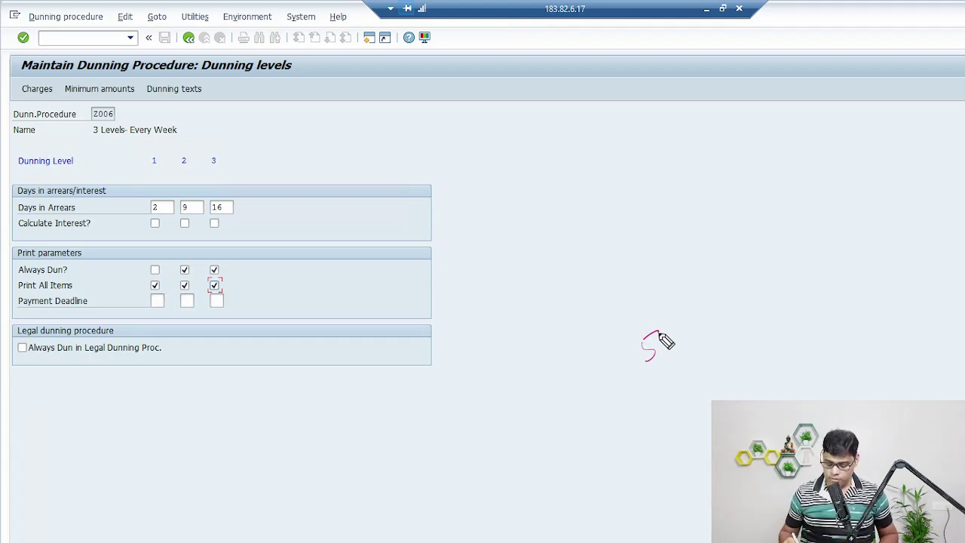
pyautogui.moveTo(682, 326)
pyautogui.mouseDown()
pyautogui.moveTo(691, 345)
pyautogui.moveTo(706, 327)
pyautogui.moveTo(713, 355)
pyautogui.mouseUp()
pyautogui.moveTo(717, 315); pyautogui.dragTo(721, 333)
pyautogui.moveTo(684, 362); pyautogui.dragTo(748, 325)
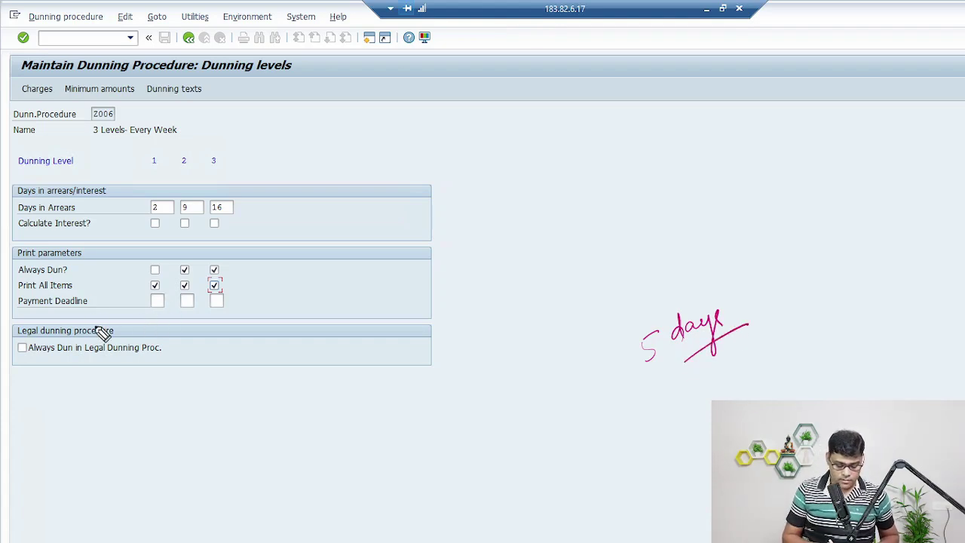
pyautogui.moveTo(156, 305); pyautogui.dragTo(151, 317)
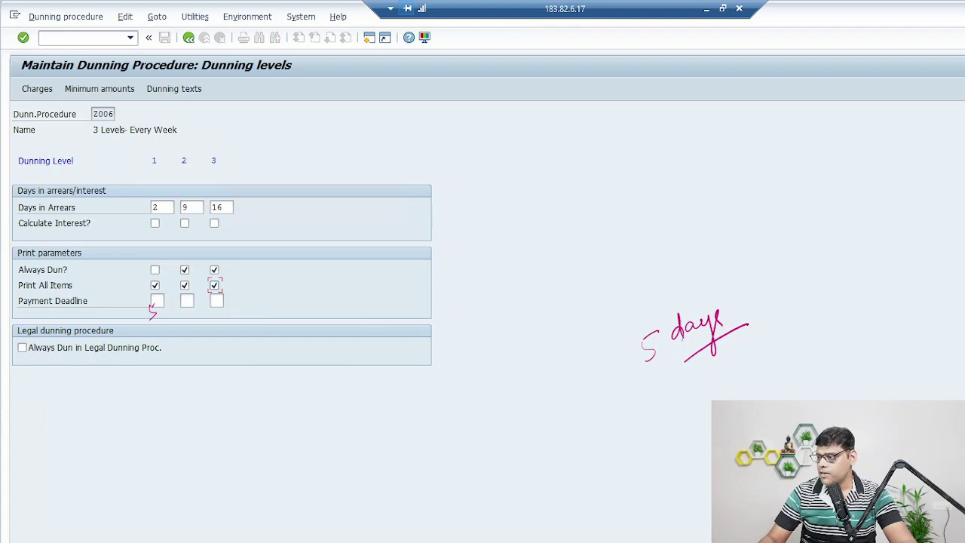
pyautogui.press('e')
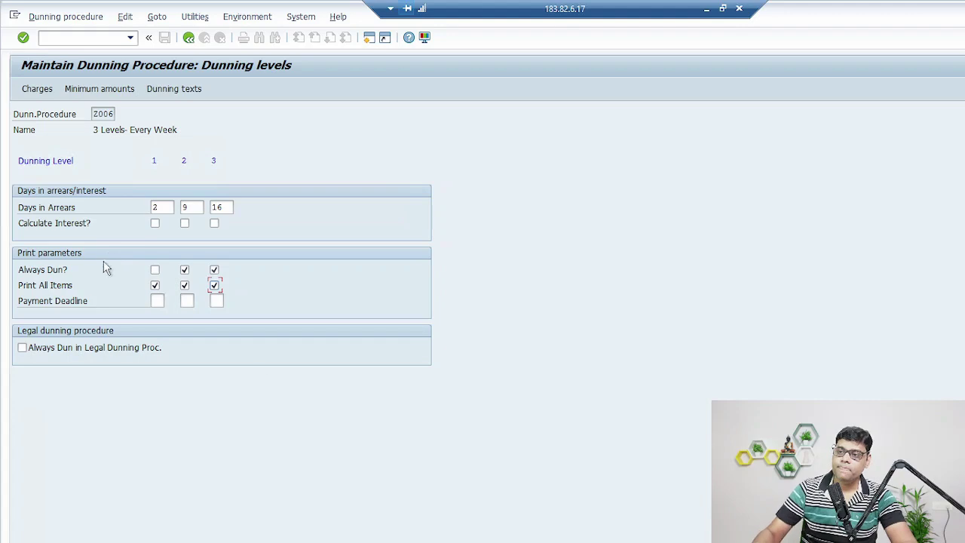
# Step: Set Indian Rupee (INR) as the Dunning Charges currency and continue to the Charges table
pyautogui.click(37, 89)
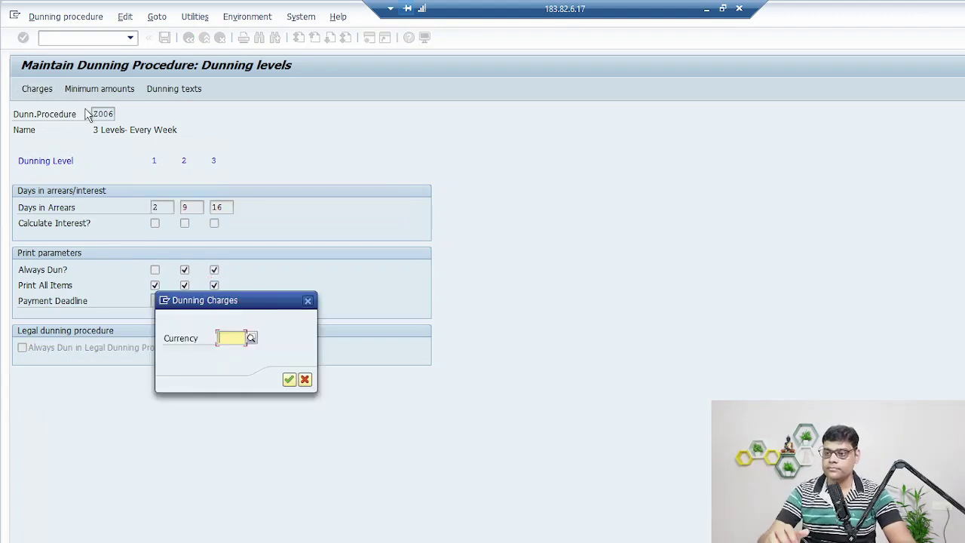
pyautogui.write('inr')
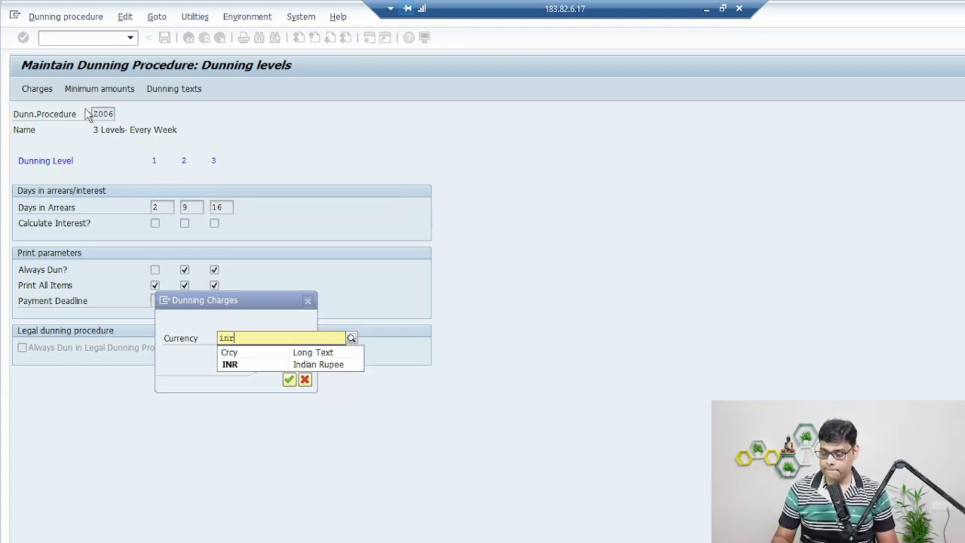
pyautogui.click(228, 365)
pyautogui.press('Return')
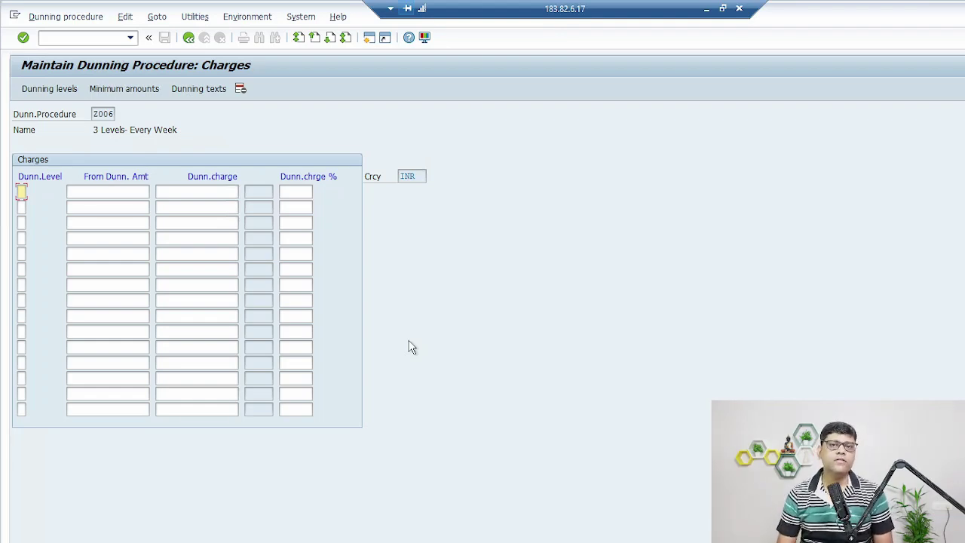
# Step: Enter dunning levels 1, 2 and 3 in the Charges table rows
pyautogui.write('1')
pyautogui.press('Down')
pyautogui.write('2')
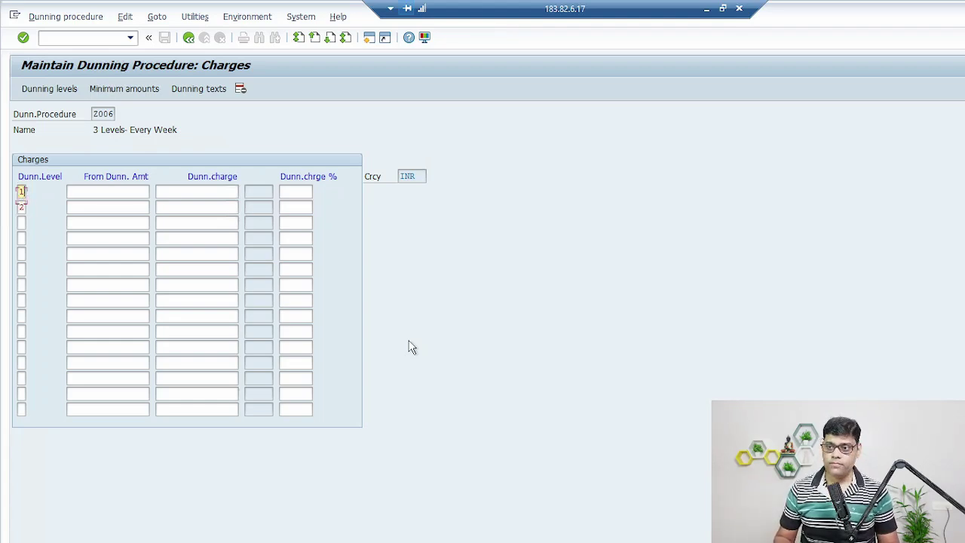
pyautogui.press('Down')
pyautogui.write('3')
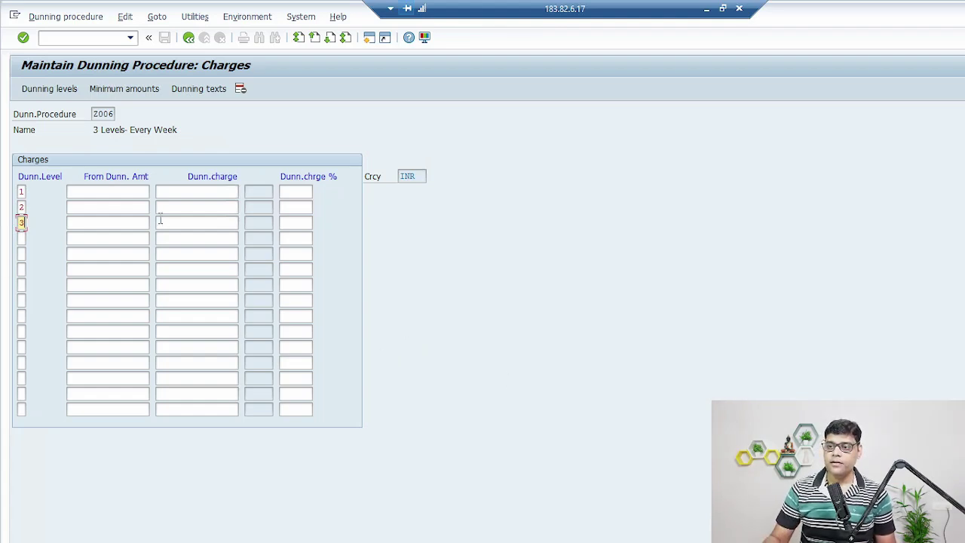
# Step: Give level 1 a From Dunn. Amt of 3000 and Dunn.chrge % of 100
pyautogui.click(102, 190)
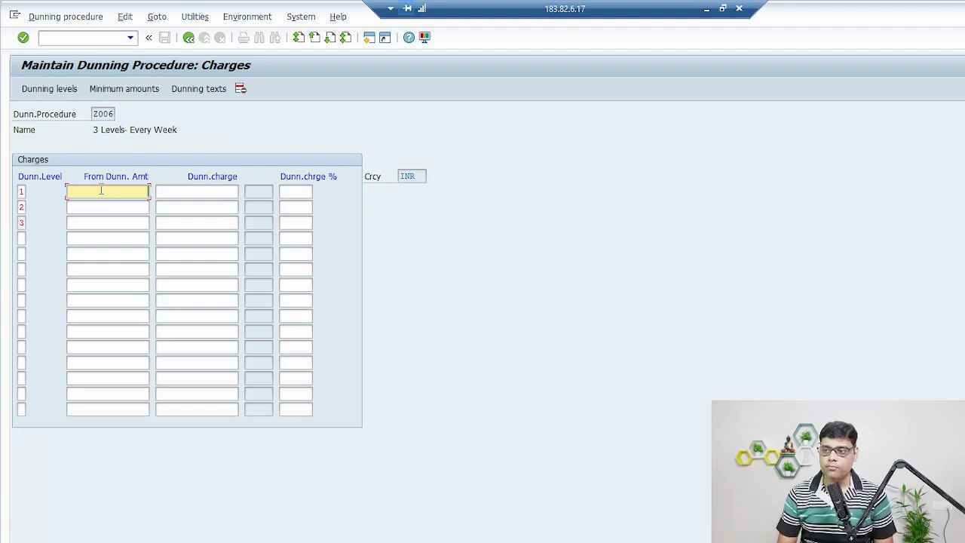
pyautogui.click(192, 193)
pyautogui.click(297, 192)
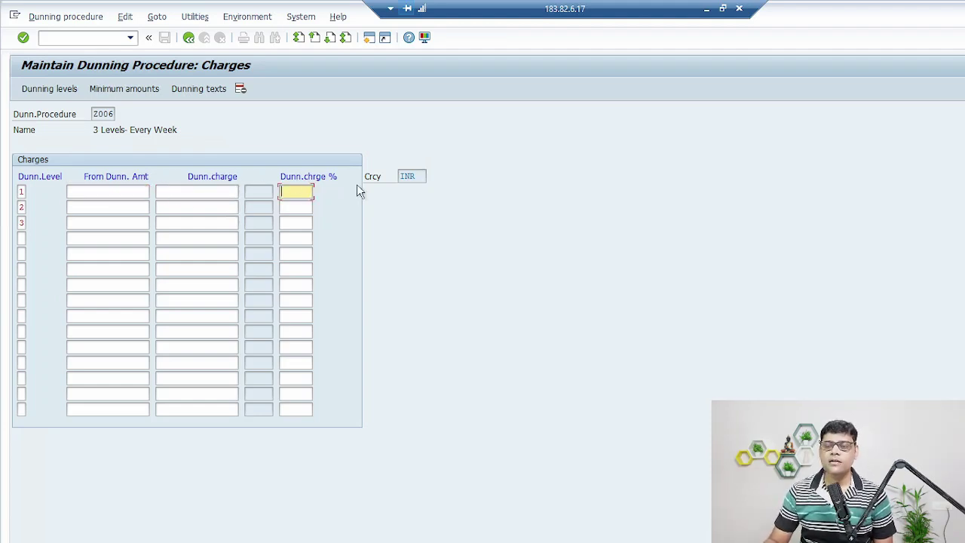
pyautogui.click(137, 191)
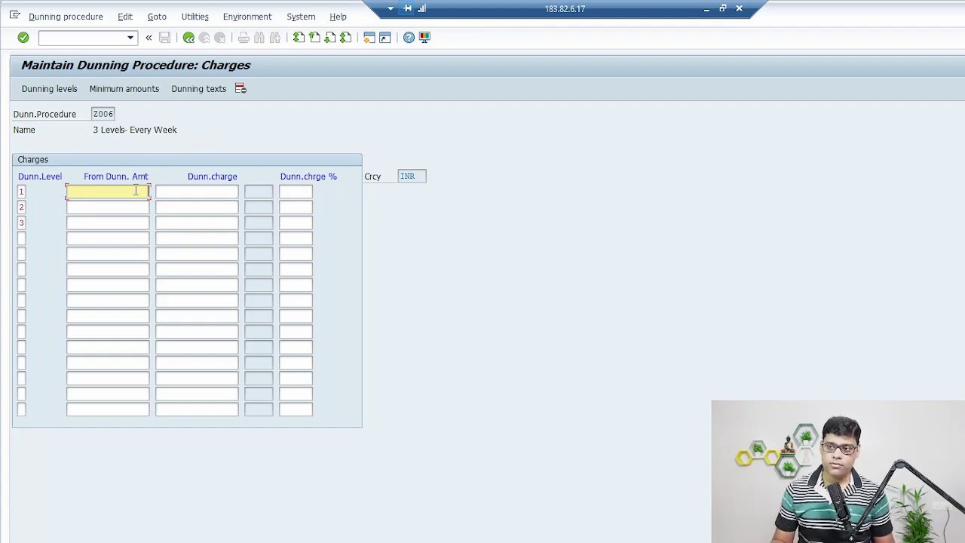
pyautogui.write('3000')
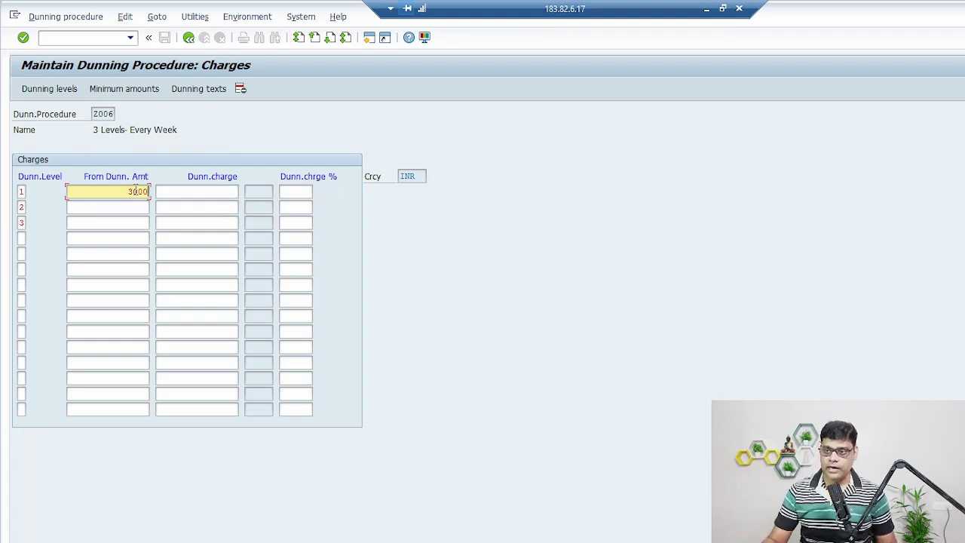
pyautogui.press('Tab')
pyautogui.press('Tab')
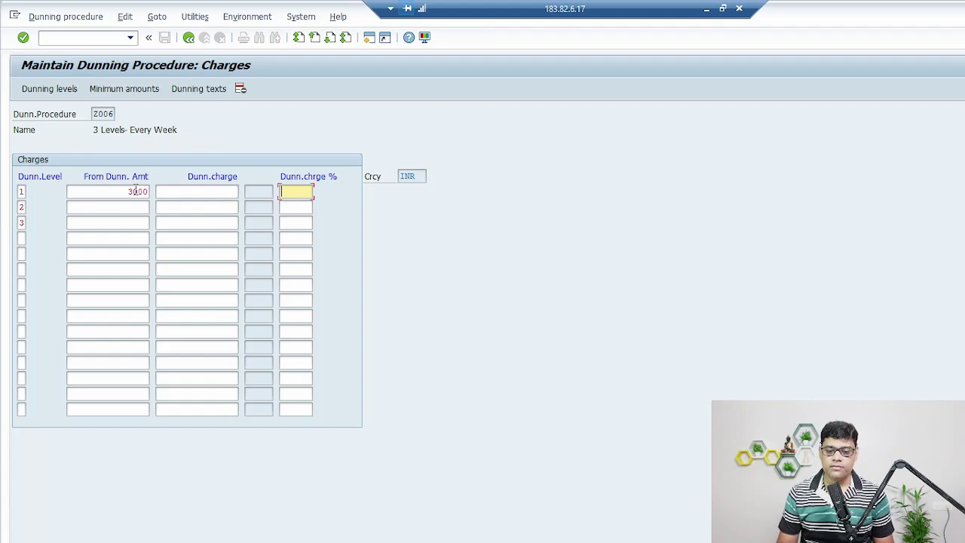
pyautogui.write('100')
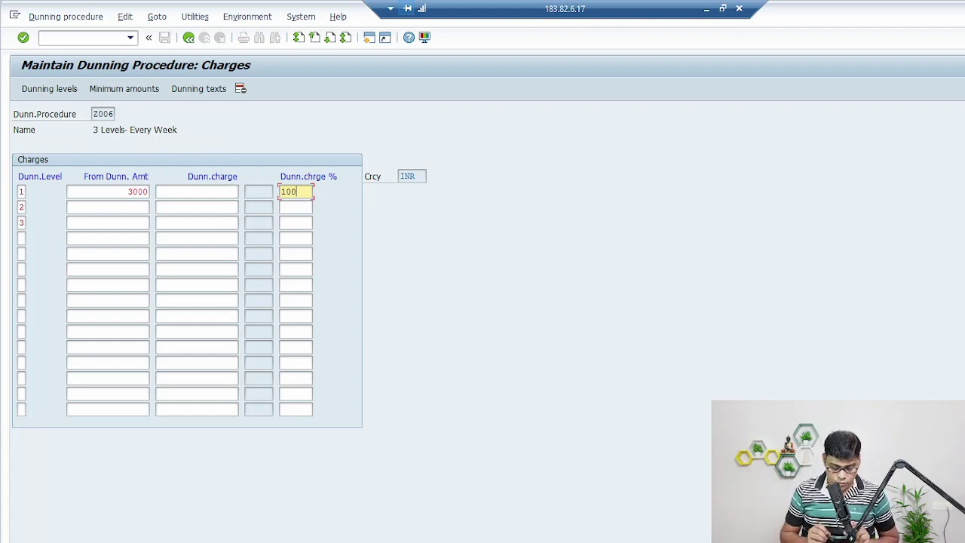
pyautogui.moveTo(508, 240)
pyautogui.mouseDown()
pyautogui.moveTo(519, 249)
pyautogui.moveTo(539, 234)
pyautogui.mouseUp()
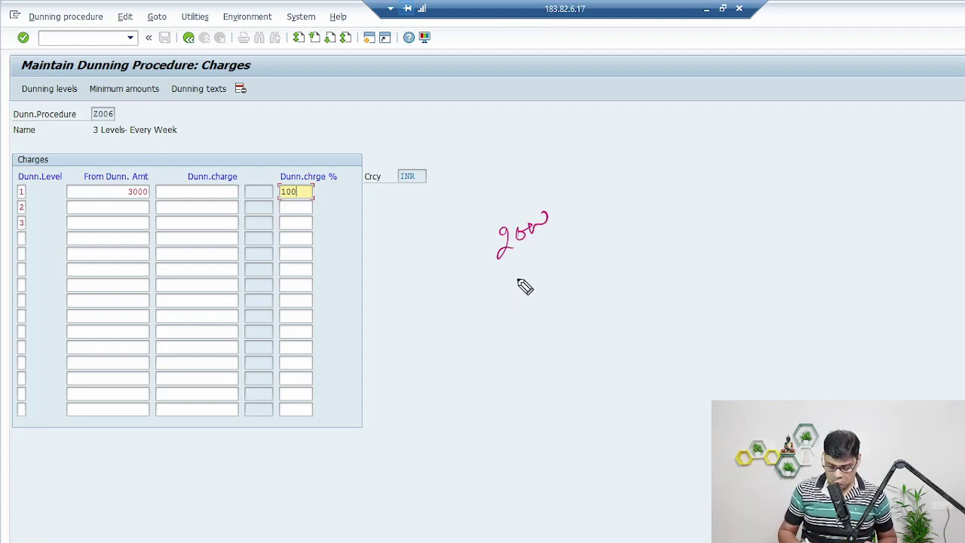
pyautogui.moveTo(506, 271)
pyautogui.mouseDown()
pyautogui.moveTo(534, 276)
pyautogui.moveTo(554, 244)
pyautogui.mouseUp()
pyautogui.moveTo(520, 301); pyautogui.dragTo(521, 313)
pyautogui.moveTo(540, 291); pyautogui.dragTo(579, 272)
pyautogui.moveTo(561, 192); pyautogui.dragTo(613, 276)
pyautogui.moveTo(480, 392); pyautogui.dragTo(729, 239)
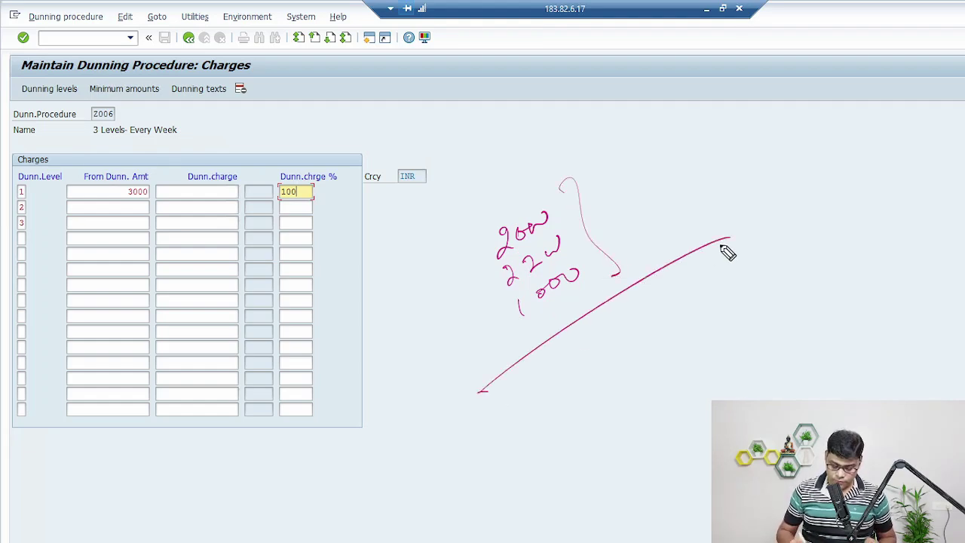
pyautogui.moveTo(540, 369); pyautogui.dragTo(544, 384)
pyautogui.moveTo(576, 344)
pyautogui.mouseDown()
pyautogui.moveTo(592, 359)
pyautogui.moveTo(607, 336)
pyautogui.mouseUp()
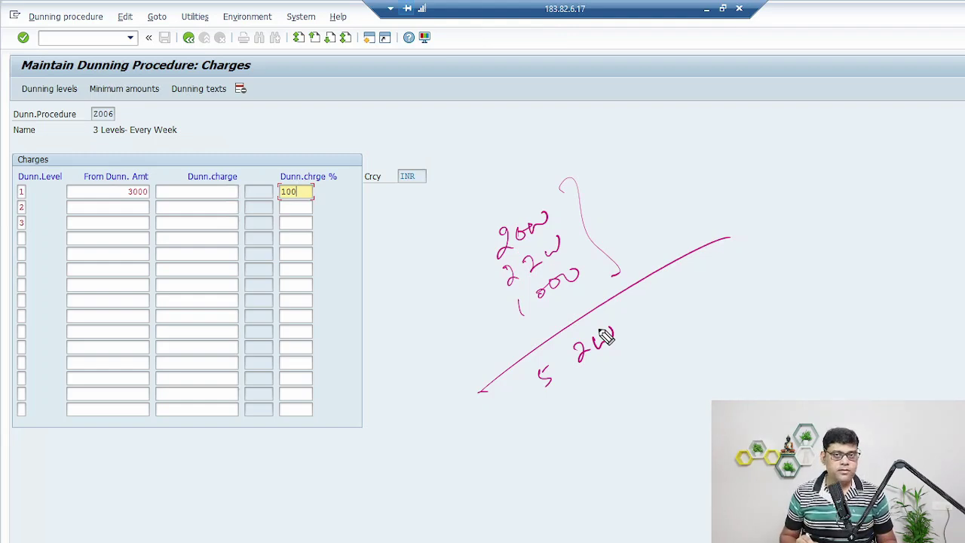
pyautogui.moveTo(458, 227); pyautogui.dragTo(494, 356)
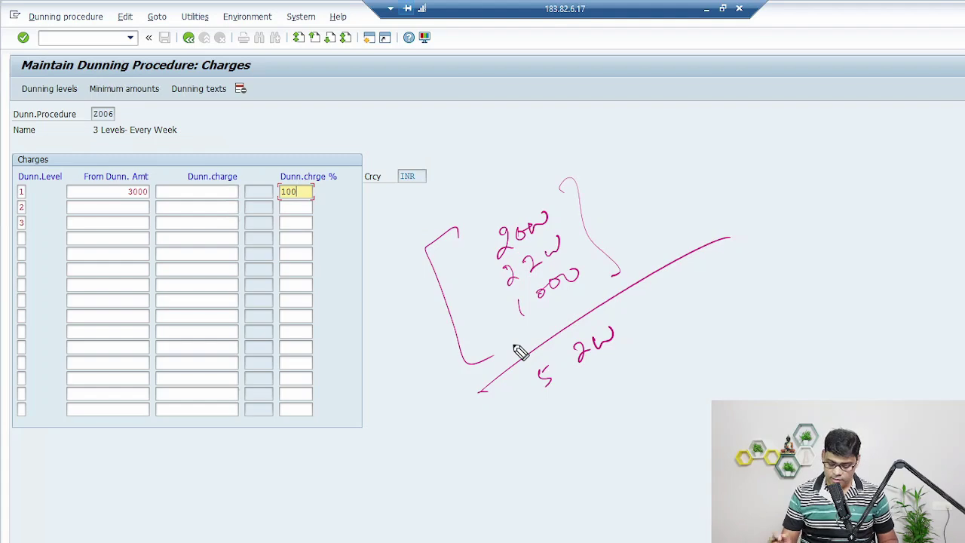
pyautogui.moveTo(596, 361)
pyautogui.mouseDown()
pyautogui.moveTo(592, 391)
pyautogui.moveTo(620, 359)
pyautogui.mouseUp()
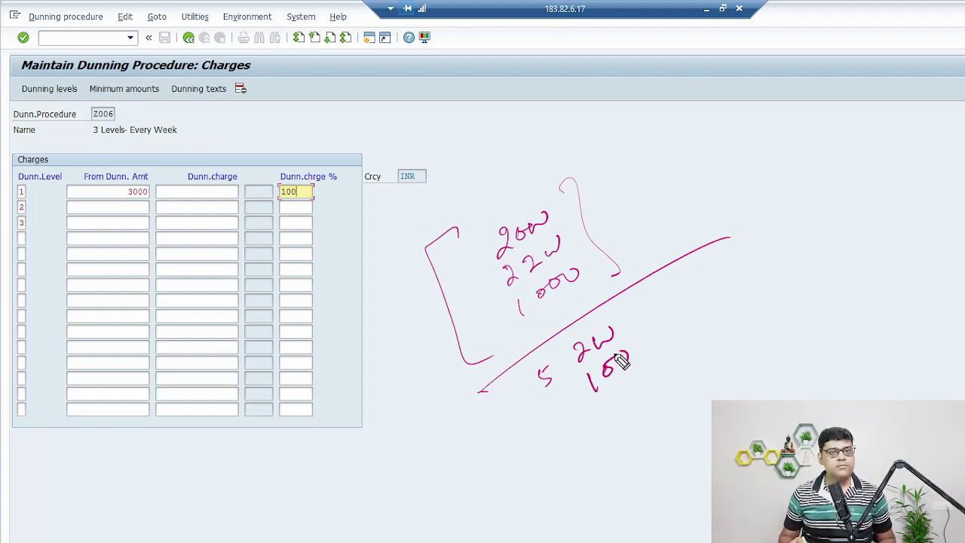
pyautogui.moveTo(541, 445); pyautogui.dragTo(657, 352)
pyautogui.moveTo(593, 419)
pyautogui.mouseDown()
pyautogui.moveTo(582, 439)
pyautogui.moveTo(638, 407)
pyautogui.moveTo(642, 392)
pyautogui.mouseUp()
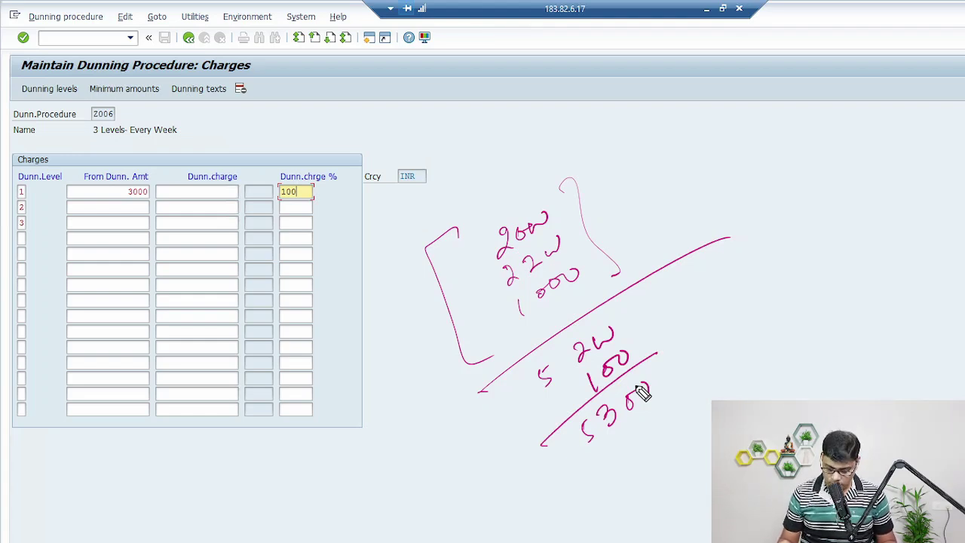
pyautogui.moveTo(651, 295); pyautogui.dragTo(642, 311)
pyautogui.moveTo(651, 304); pyautogui.dragTo(668, 291)
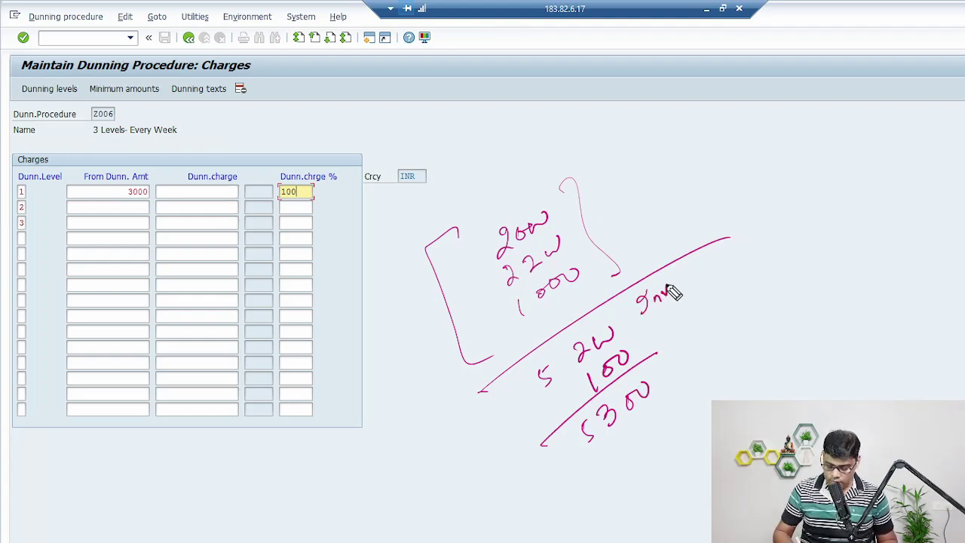
pyautogui.moveTo(661, 339)
pyautogui.mouseDown()
pyautogui.moveTo(666, 324)
pyautogui.moveTo(689, 328)
pyautogui.moveTo(726, 303)
pyautogui.mouseUp()
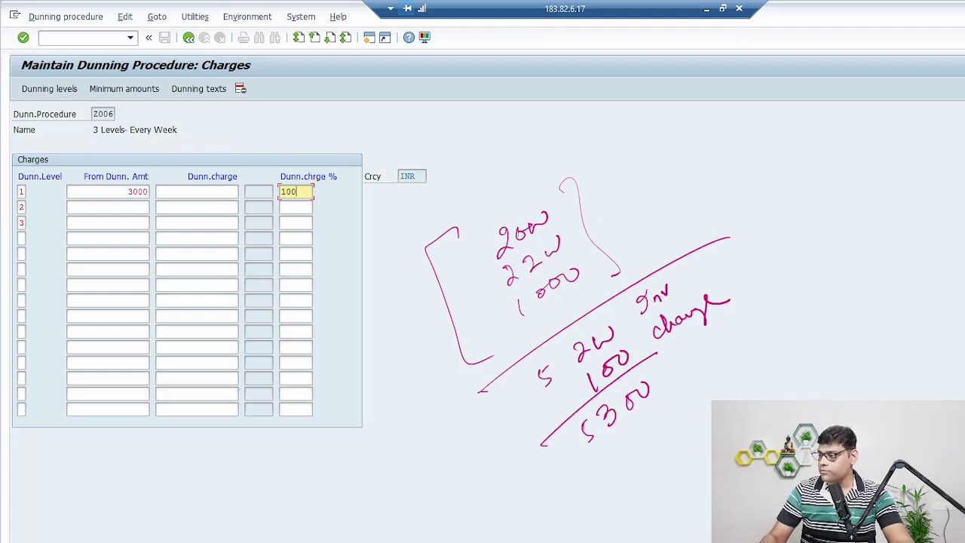
pyautogui.press('Escape')
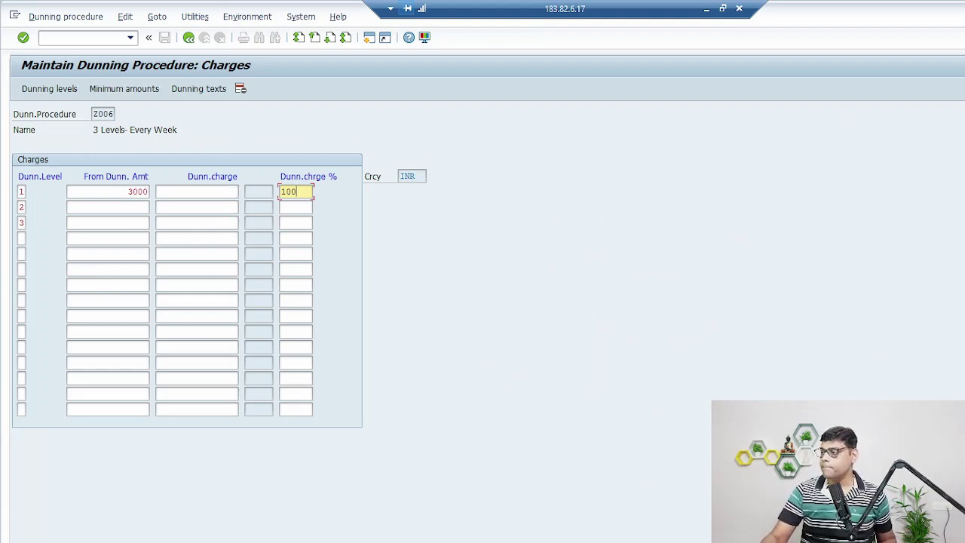
# Step: Enter level 2 charges (5,000 INR, 200%) and level 3 charges (8,000 INR, 250%), then validate
pyautogui.click(112, 206)
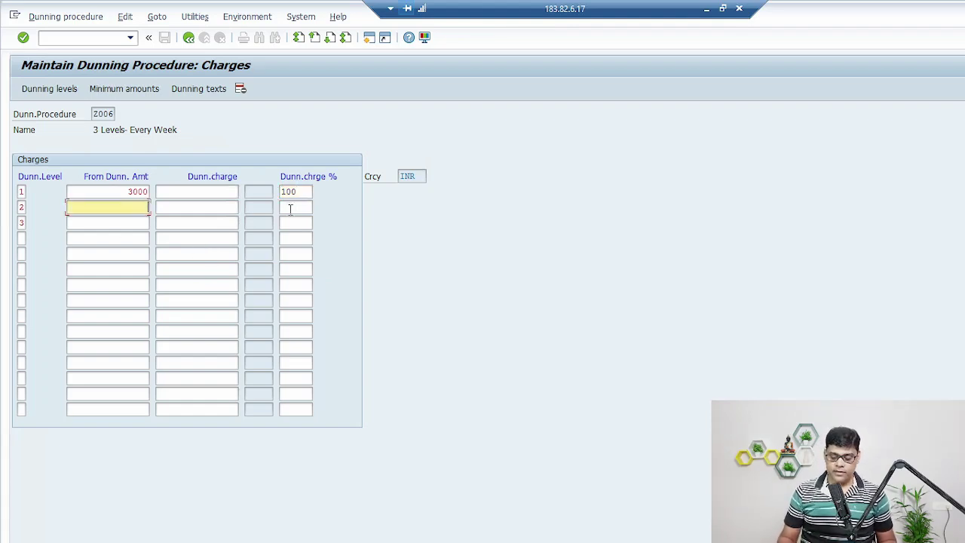
pyautogui.write('5000')
pyautogui.press('Tab')
pyautogui.press('Tab')
pyautogui.write('200')
pyautogui.press('Tab')
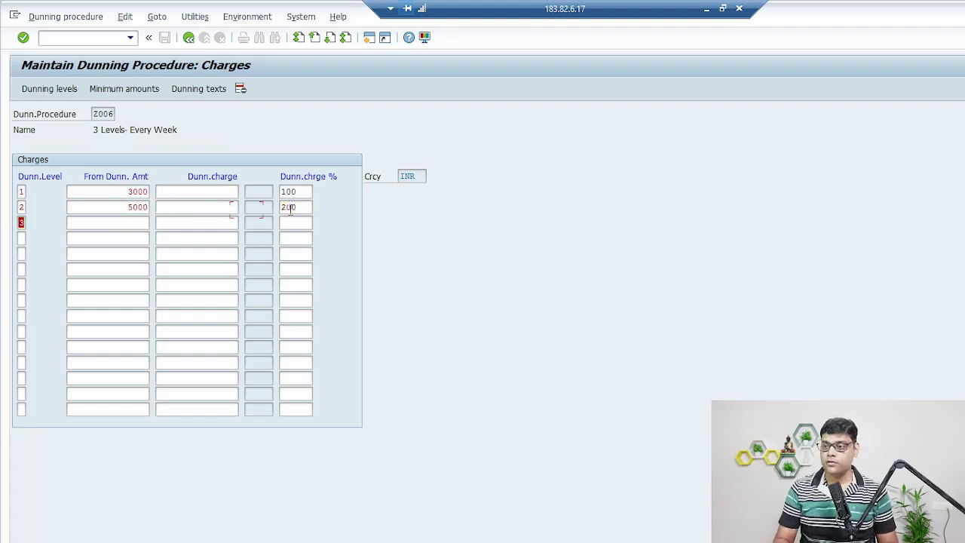
pyautogui.press('Tab')
pyautogui.write('8000')
pyautogui.press('Tab')
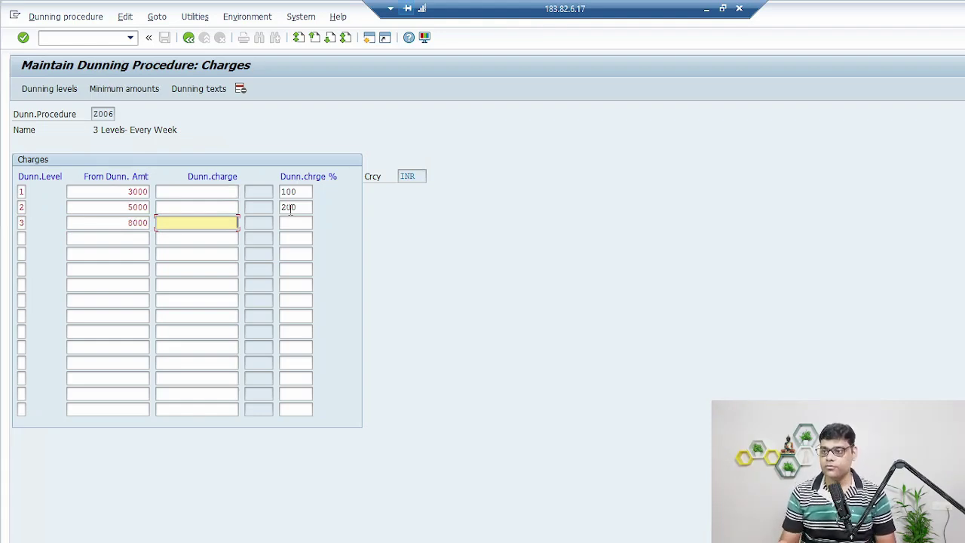
pyautogui.press('Tab')
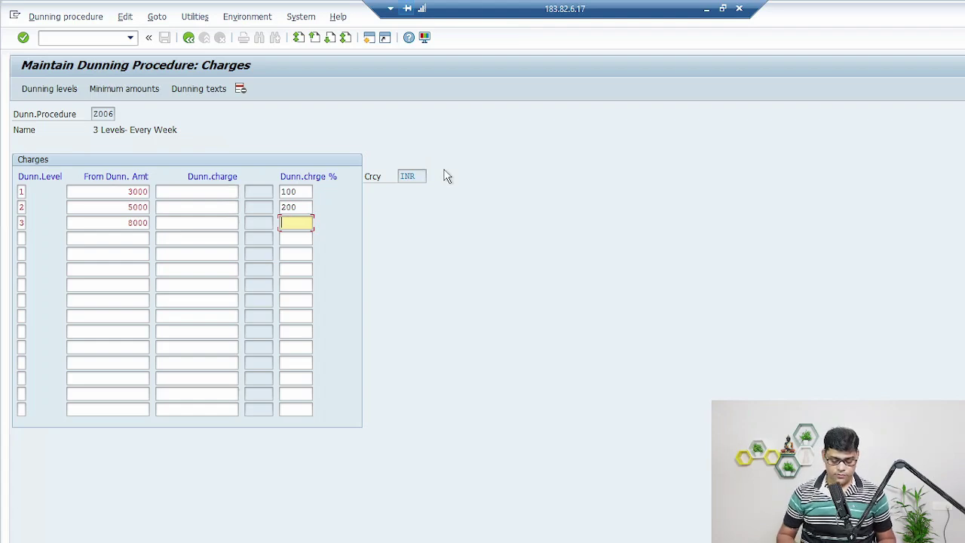
pyautogui.write('25')
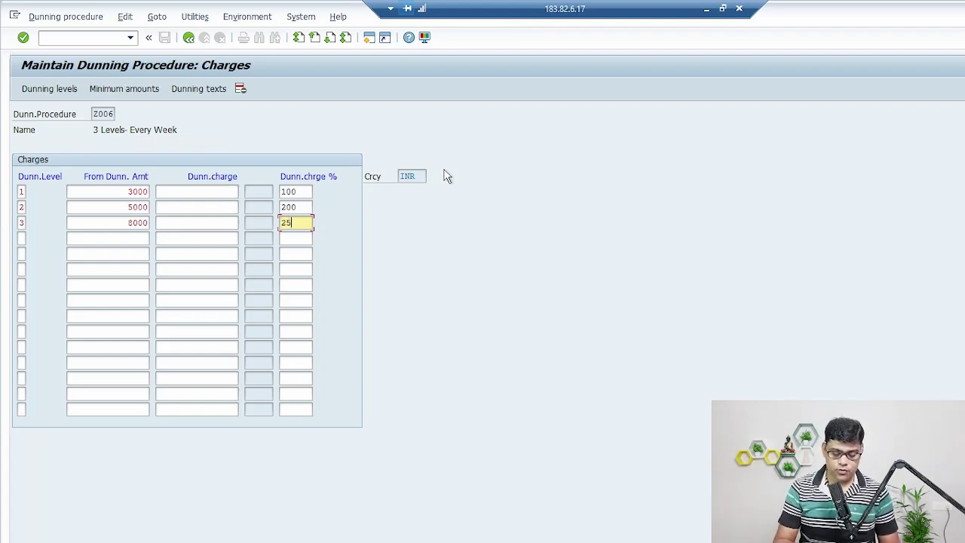
pyautogui.write('0')
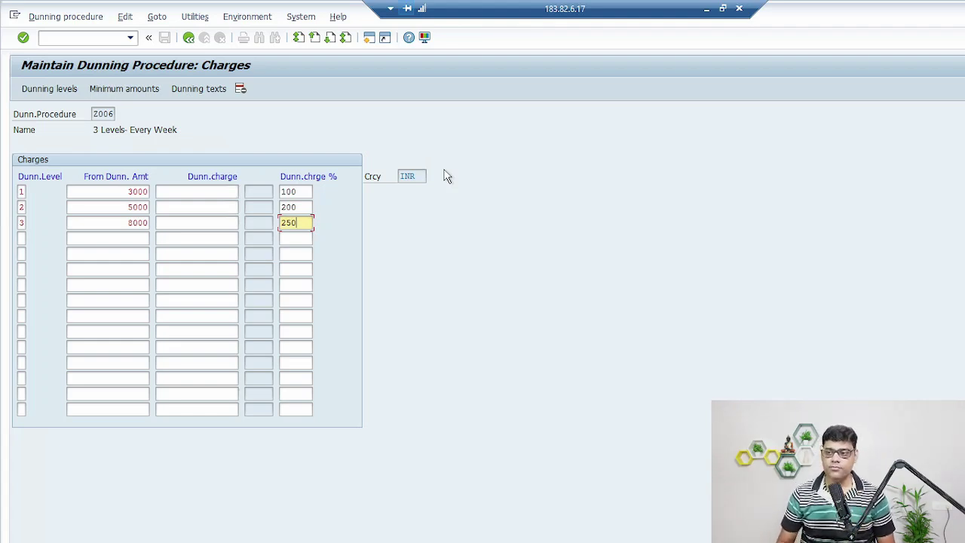
pyautogui.press('Return')
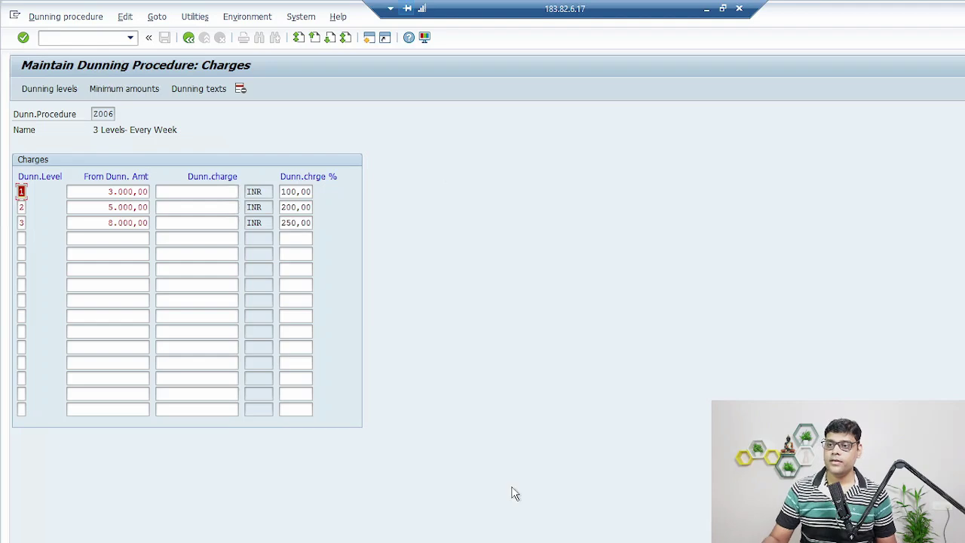
# Step: Open Minimum amounts with currency INR and list dunning levels 1, 2 and 3
pyautogui.click(138, 92)
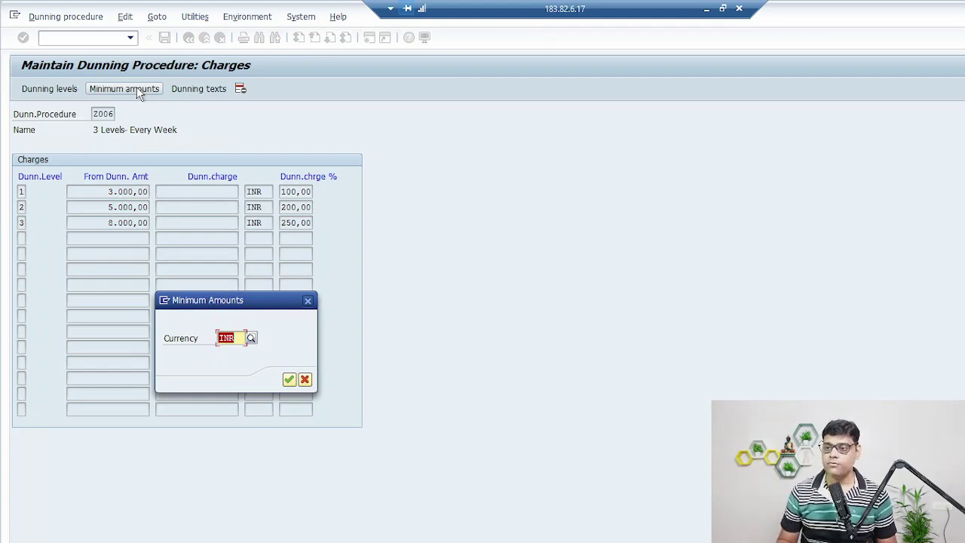
pyautogui.press('Return')
pyautogui.write('1')
pyautogui.press('Down')
pyautogui.write('2')
pyautogui.press('Down')
pyautogui.write('3')
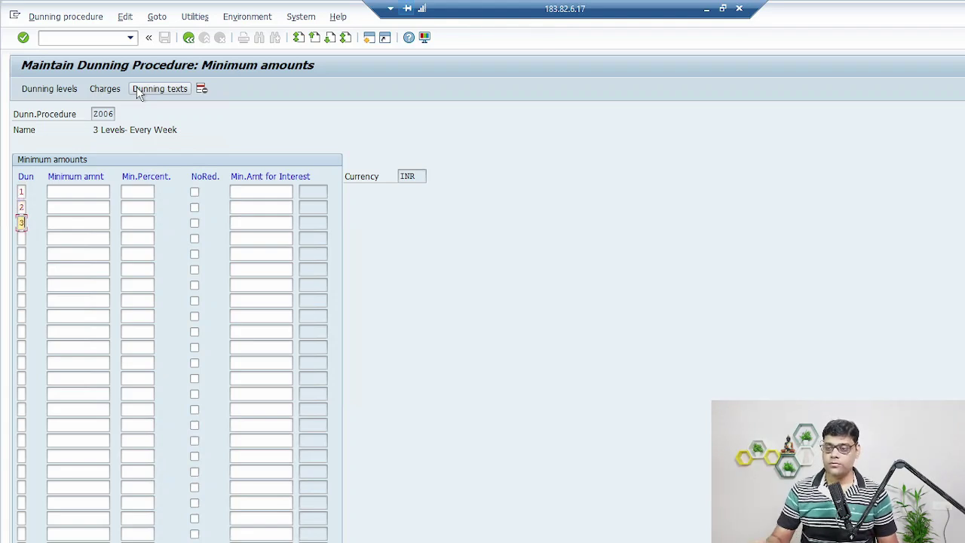
# Step: Enter minimum amounts 3000, 5000 and 8000 for levels 1–3 and confirm
pyautogui.click(56, 191)
pyautogui.write('3000')
pyautogui.click(126, 191)
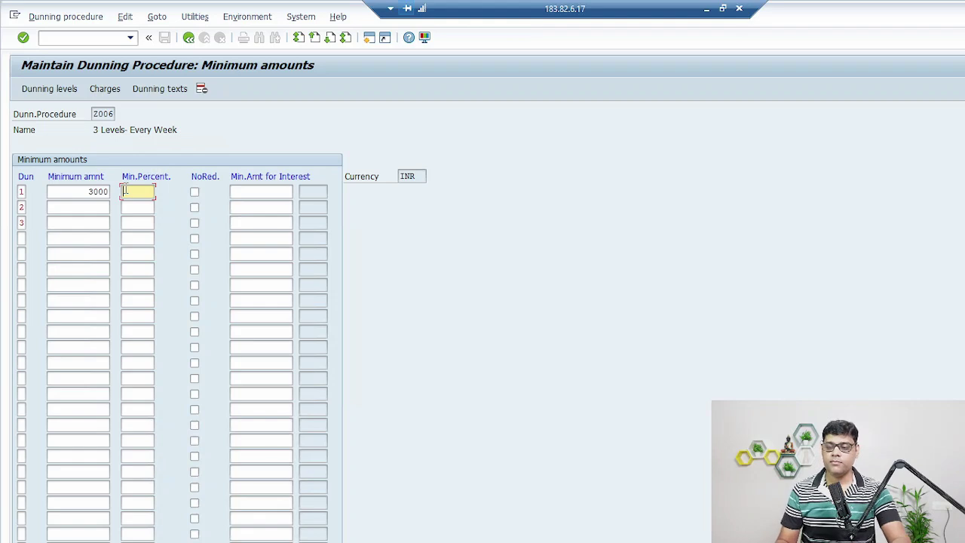
pyautogui.press('Tab')
pyautogui.press('Tab')
pyautogui.write('5000')
pyautogui.press('Tab')
pyautogui.press('Tab')
pyautogui.press('Tab')
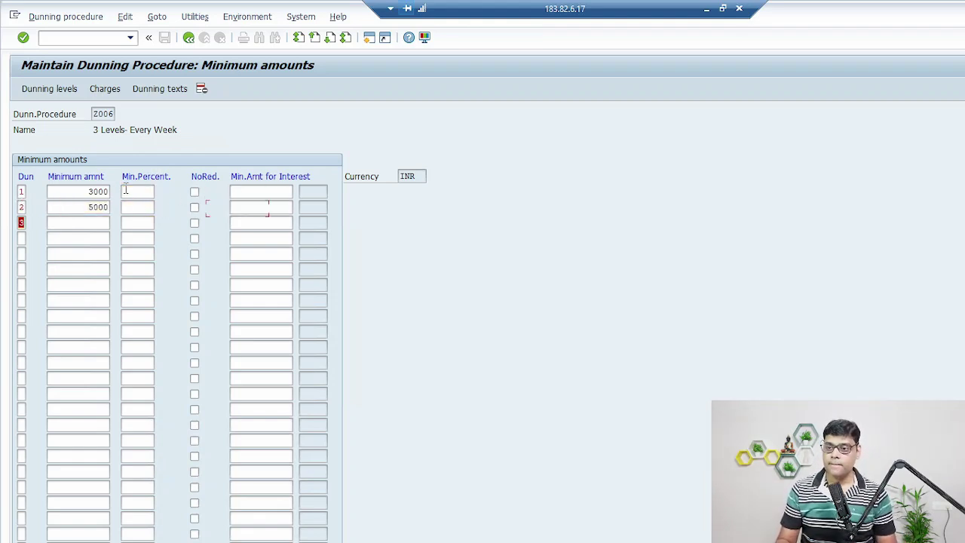
pyautogui.press('Tab')
pyautogui.press('Tab')
pyautogui.write('8000')
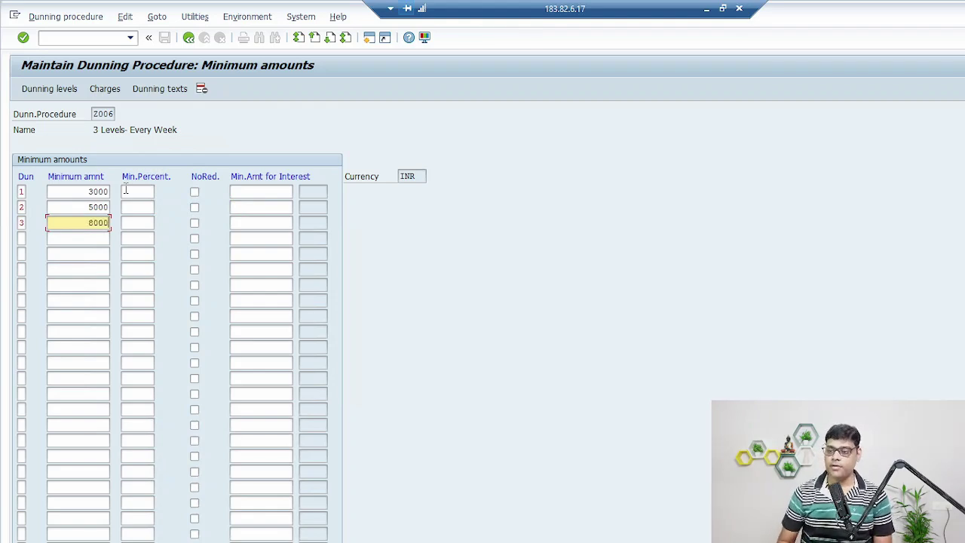
pyautogui.press('Return')
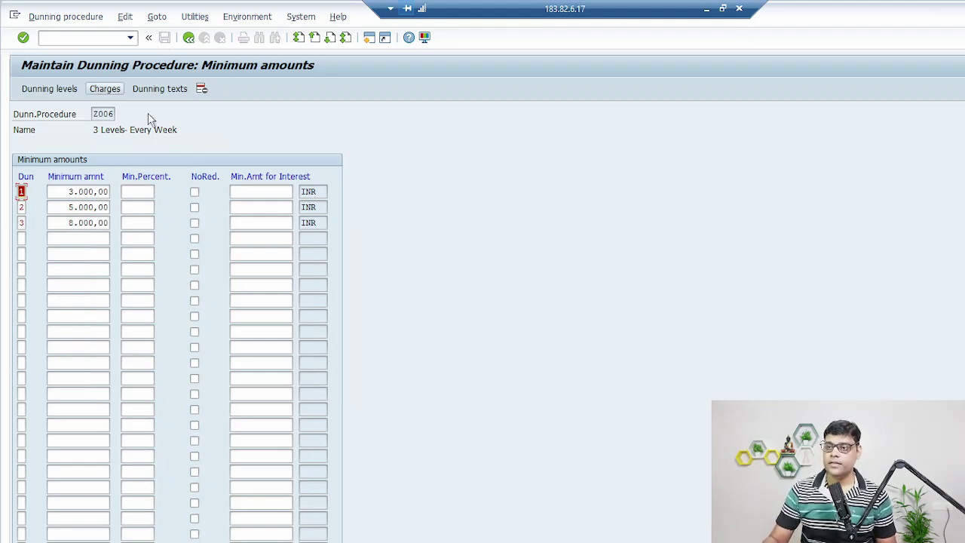
# Step: Select company code Z006 under Dunning texts and save to the customizing request
pyautogui.click(175, 92)
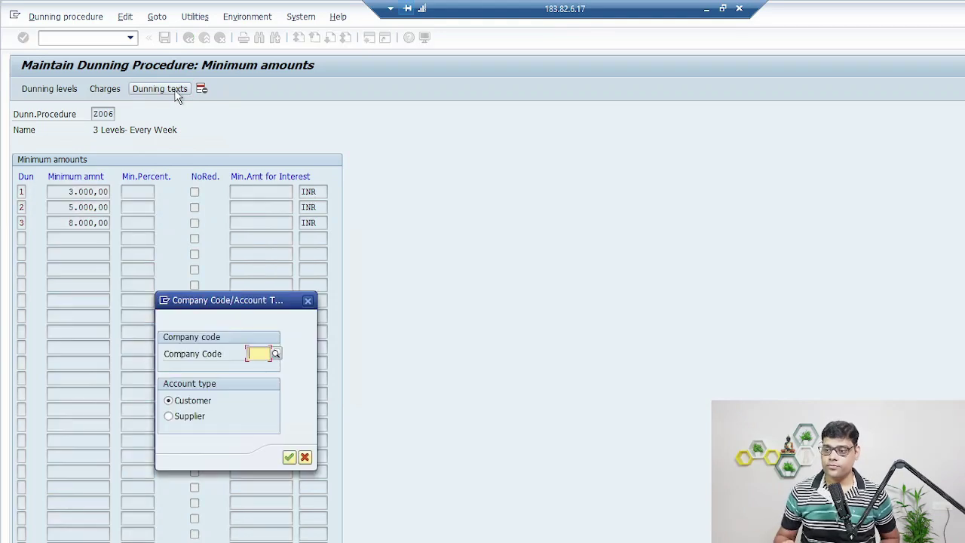
pyautogui.write('z006')
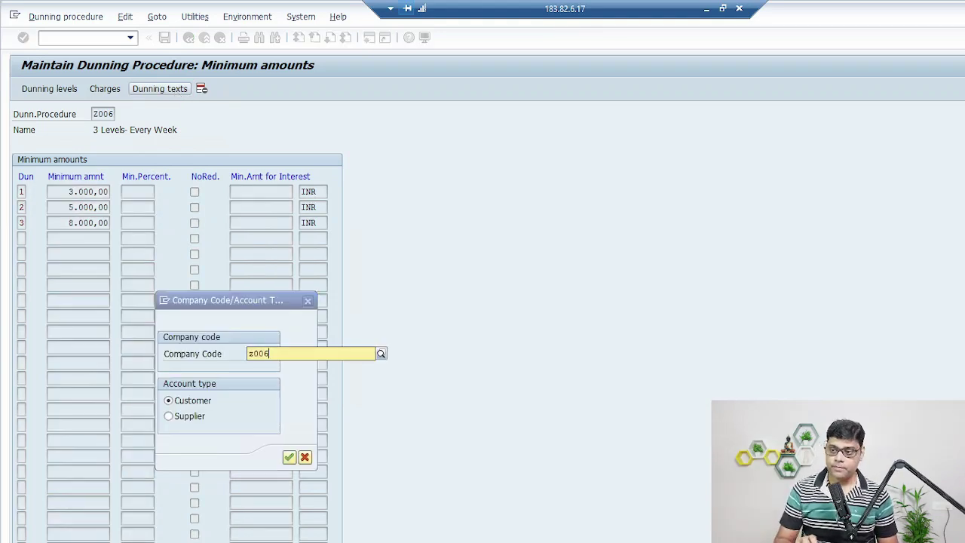
pyautogui.click(264, 380)
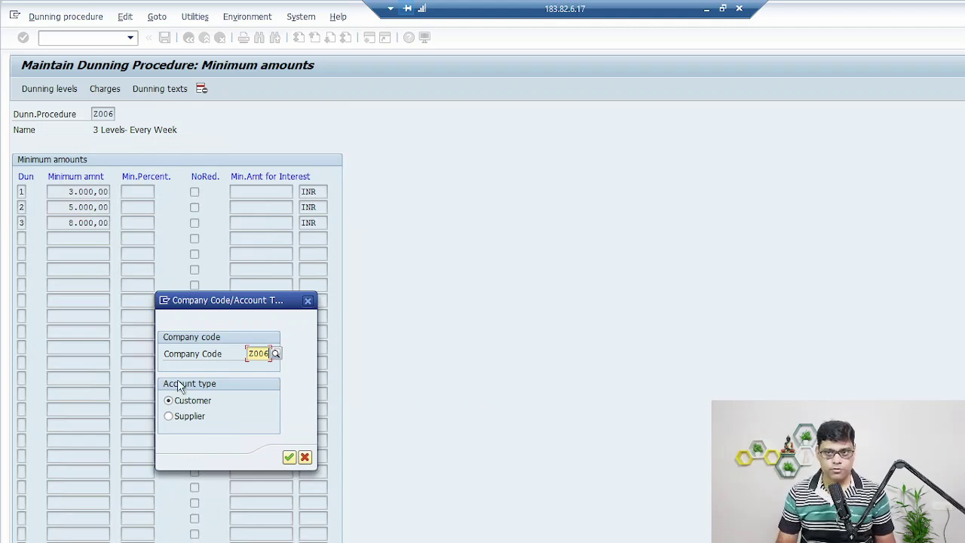
pyautogui.click(288, 457)
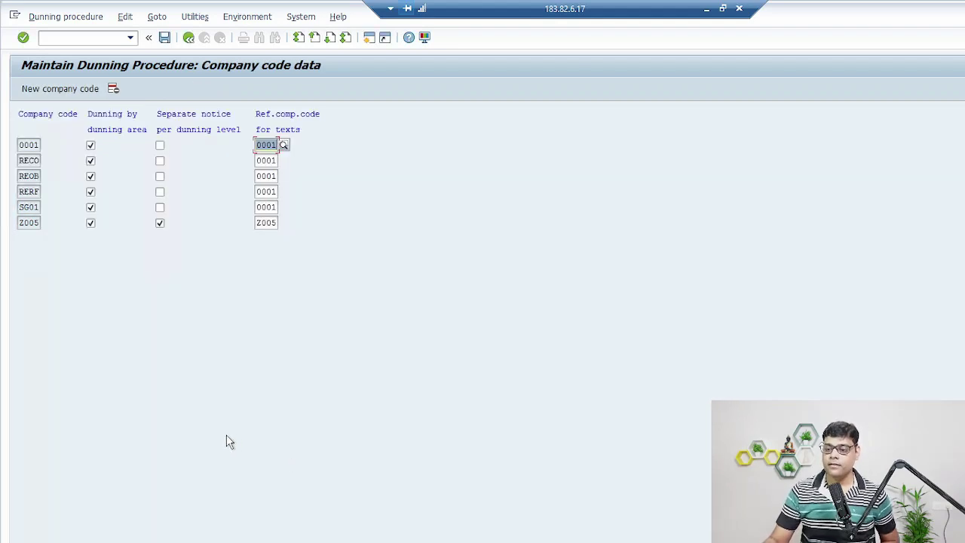
pyautogui.click(164, 38)
pyautogui.press('Return')
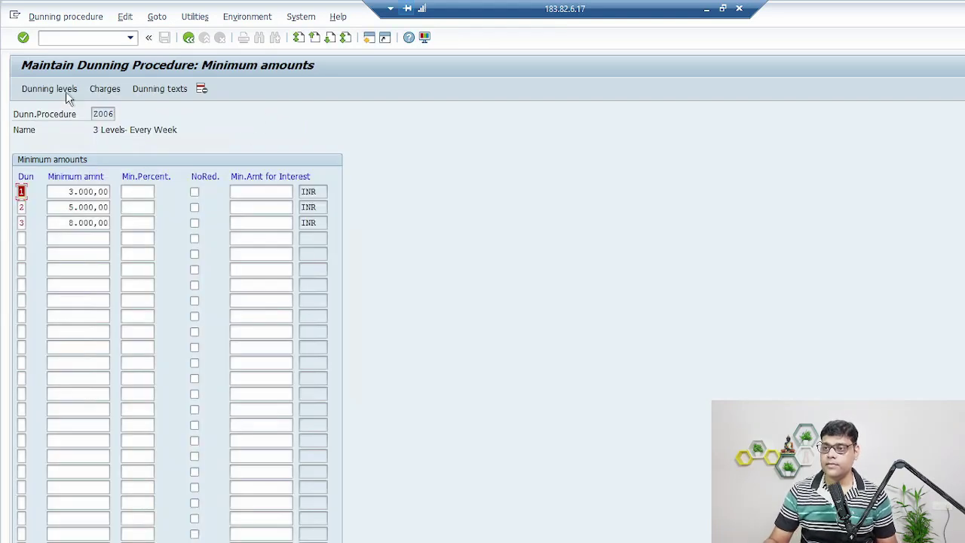
# Step: Reopen Z006's company code data, save again and return to the Overview
pyautogui.click(162, 89)
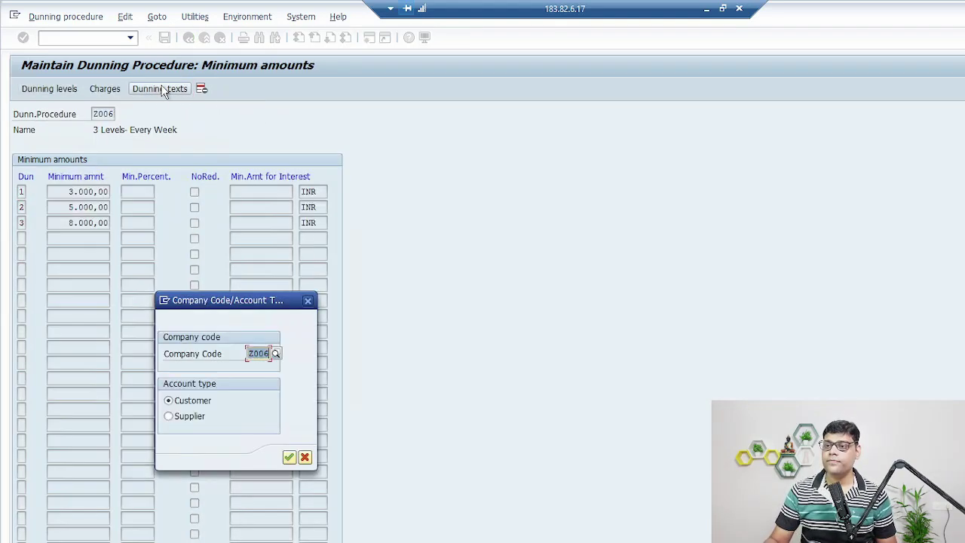
pyautogui.click(290, 457)
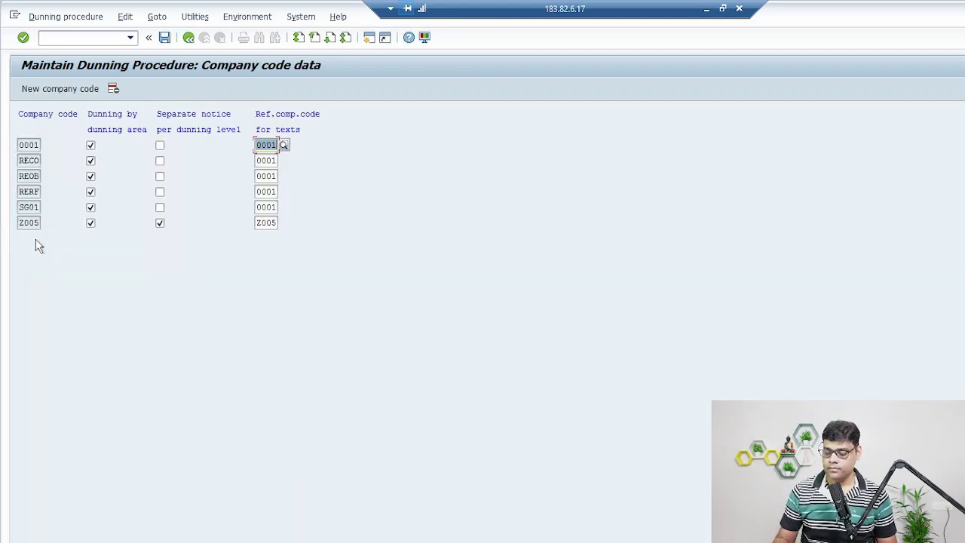
pyautogui.click(165, 37)
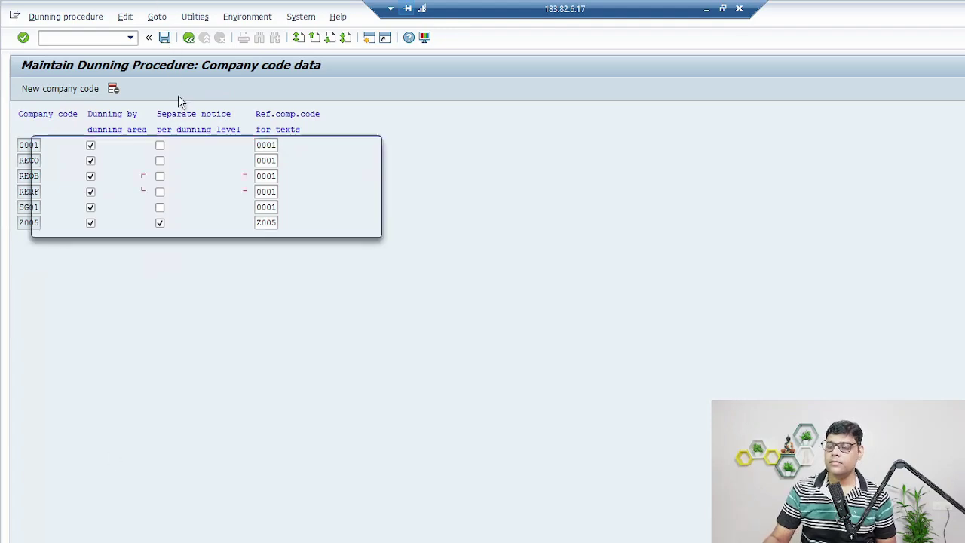
pyautogui.click(209, 223)
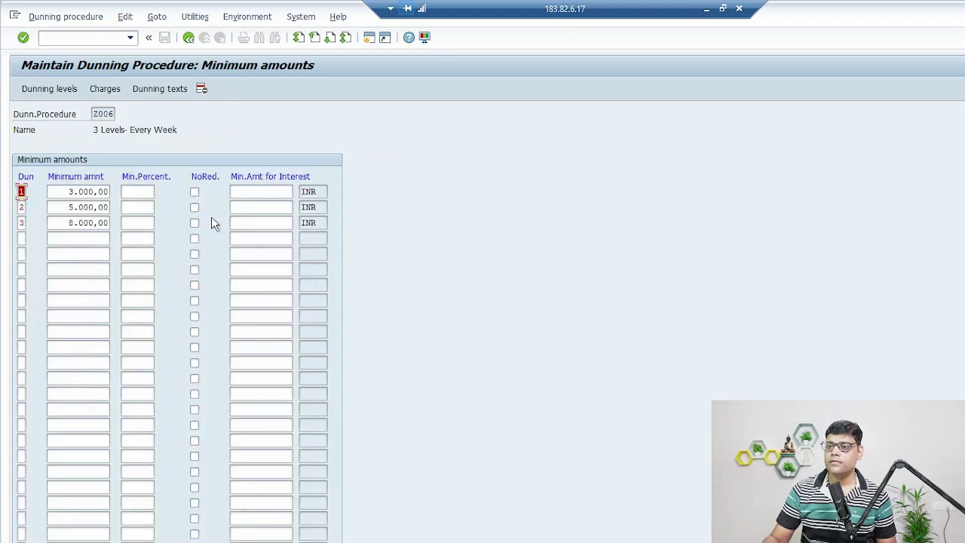
pyautogui.click(189, 38)
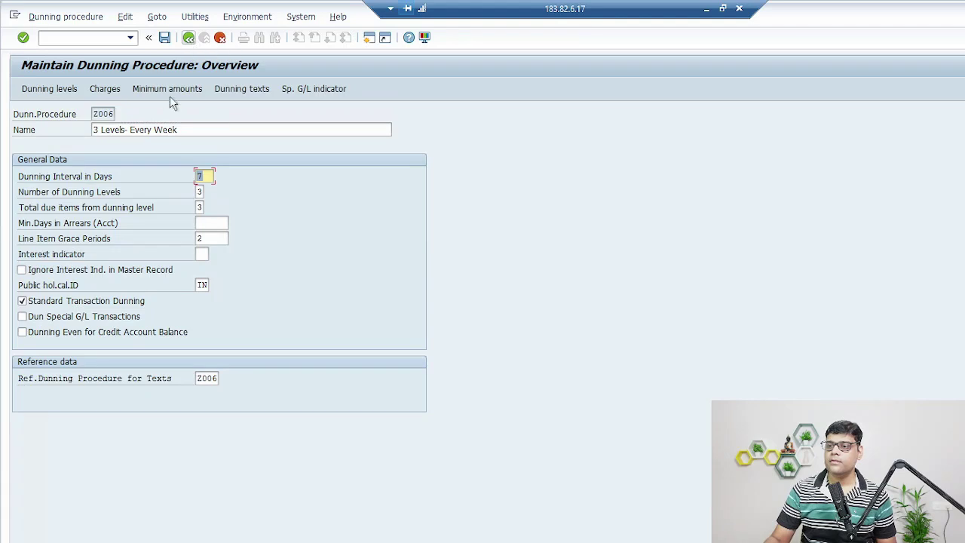
# Step: Add company code Z006 with dunning by dunning area and separate notice per dunning level
pyautogui.click(238, 89)
pyautogui.click(264, 410)
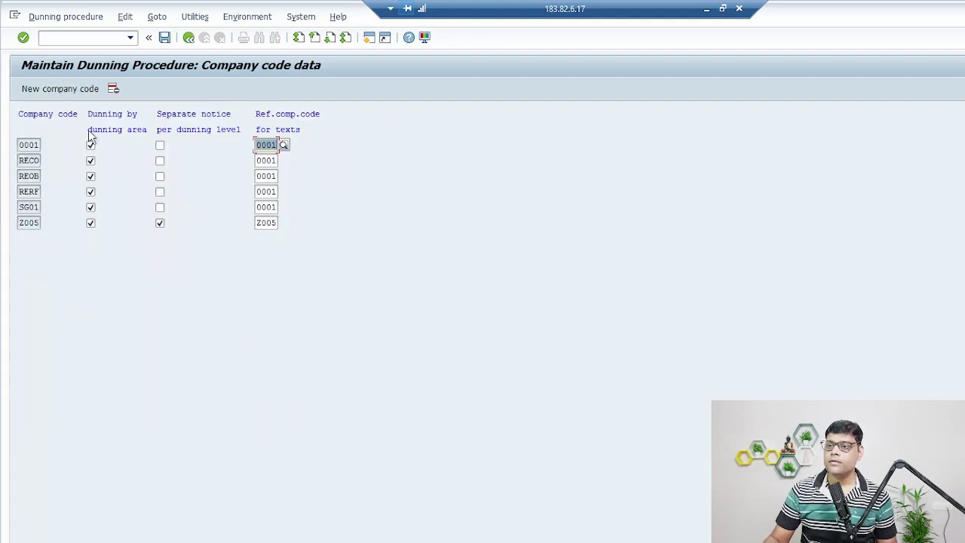
pyautogui.click(76, 90)
pyautogui.press('Return')
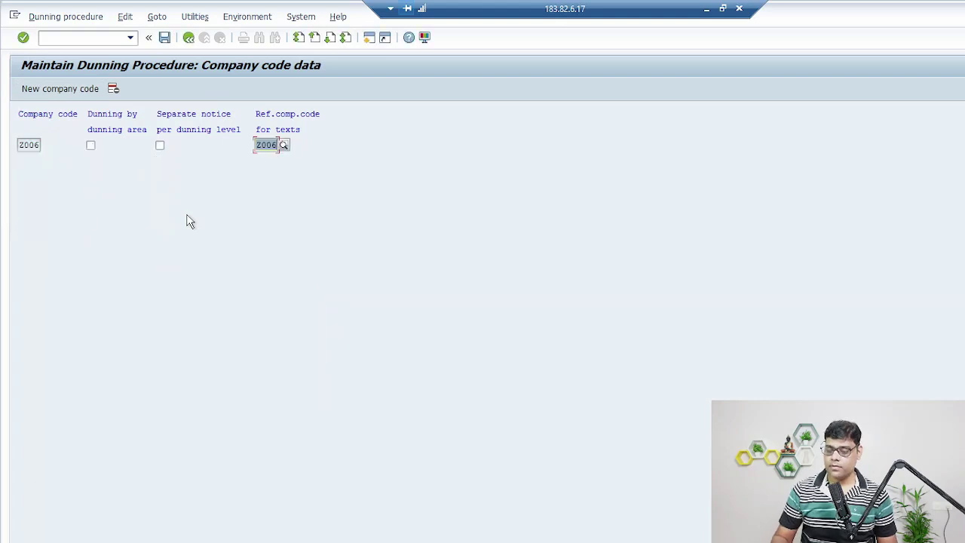
pyautogui.click(159, 145)
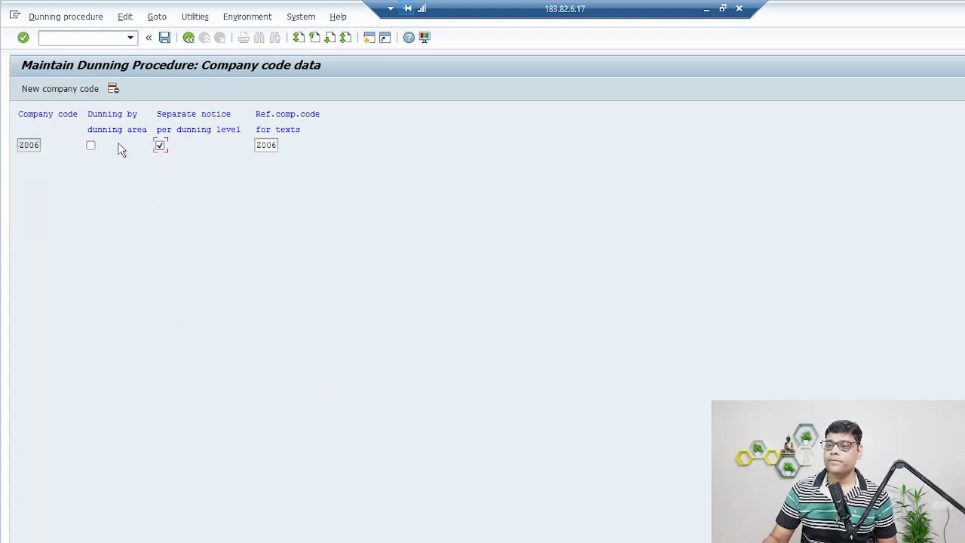
pyautogui.click(91, 145)
# Step: Save the Z006 company code data and confirm the customizing request
pyautogui.click(165, 38)
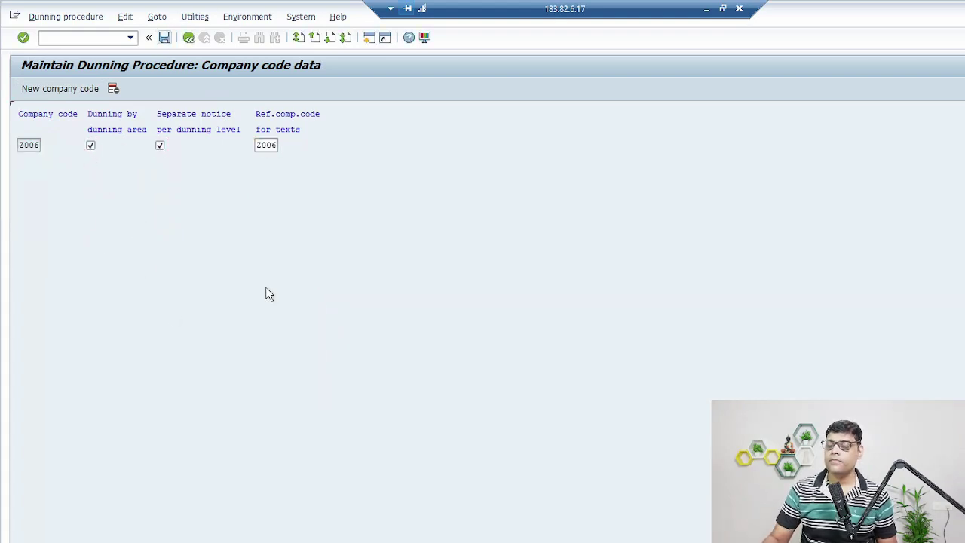
pyautogui.click(27, 238)
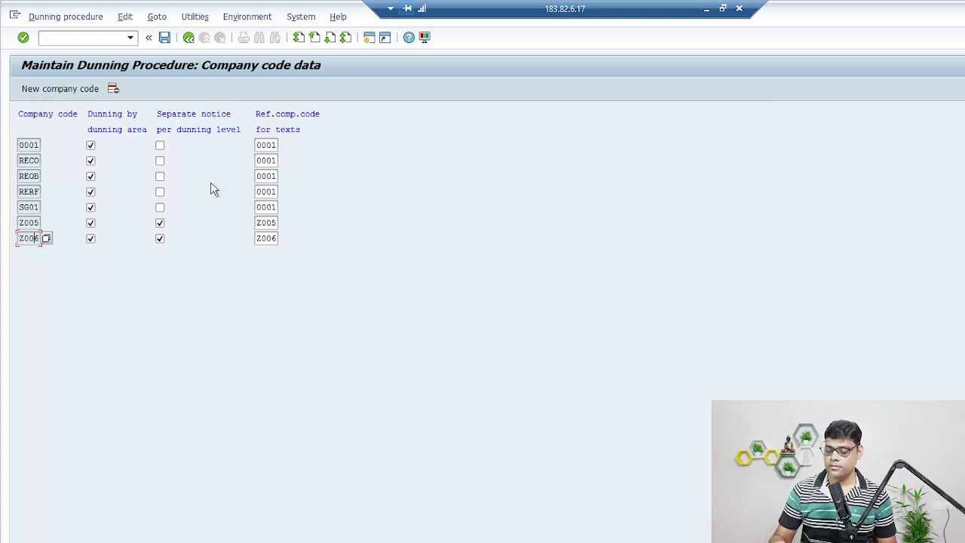
pyautogui.hotkey('ctrl', 's')
pyautogui.click(207, 224)
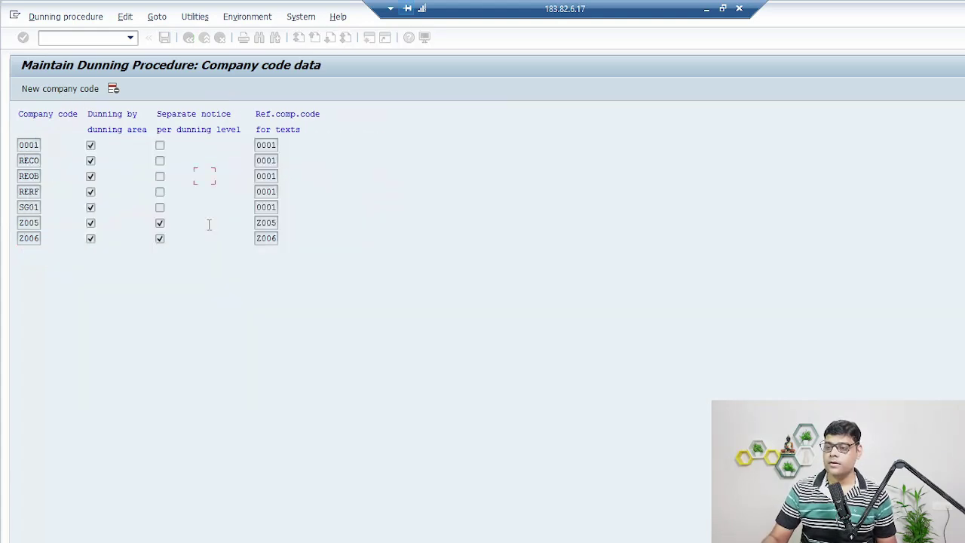
# Step: Begin new dunning-notice form entries for company code Z006, customer accounts, standard forms
pyautogui.click(244, 88)
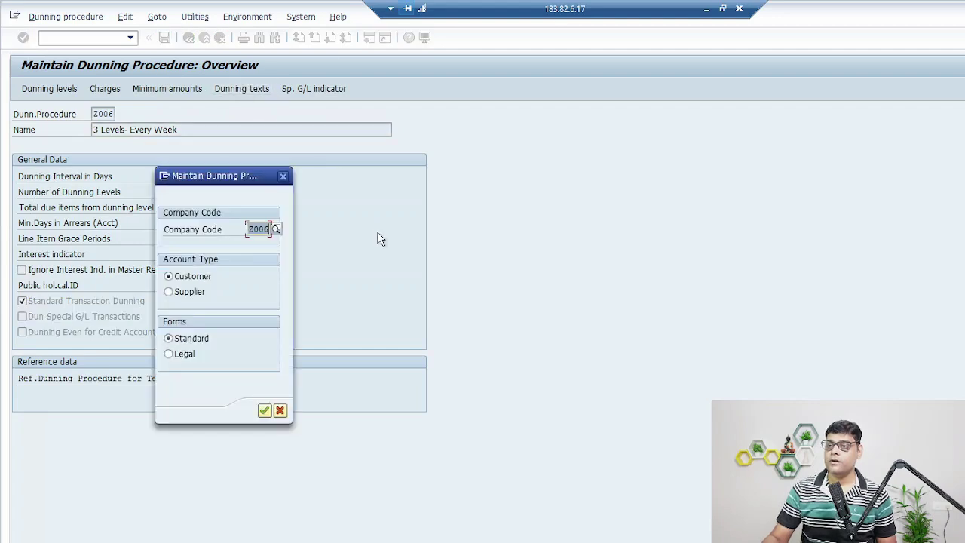
pyautogui.click(265, 411)
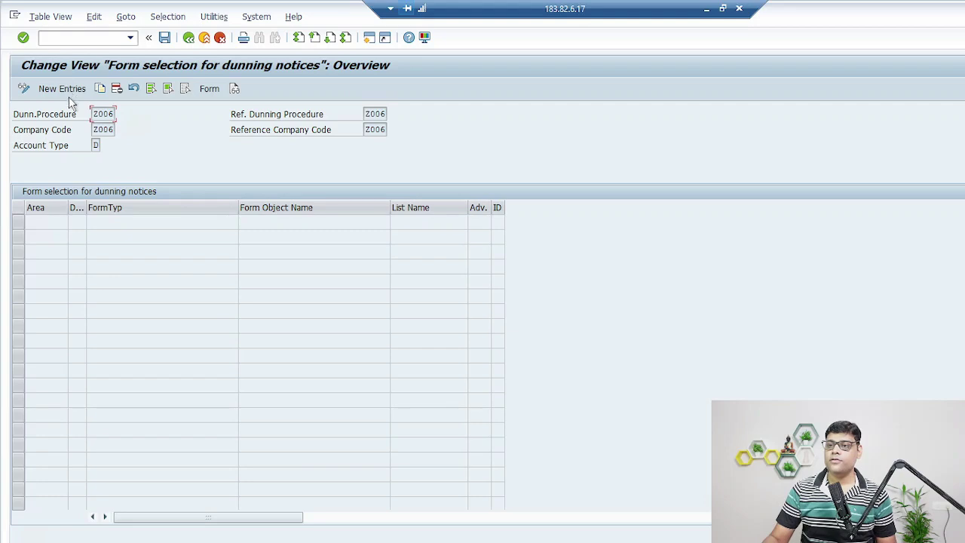
pyautogui.click(63, 89)
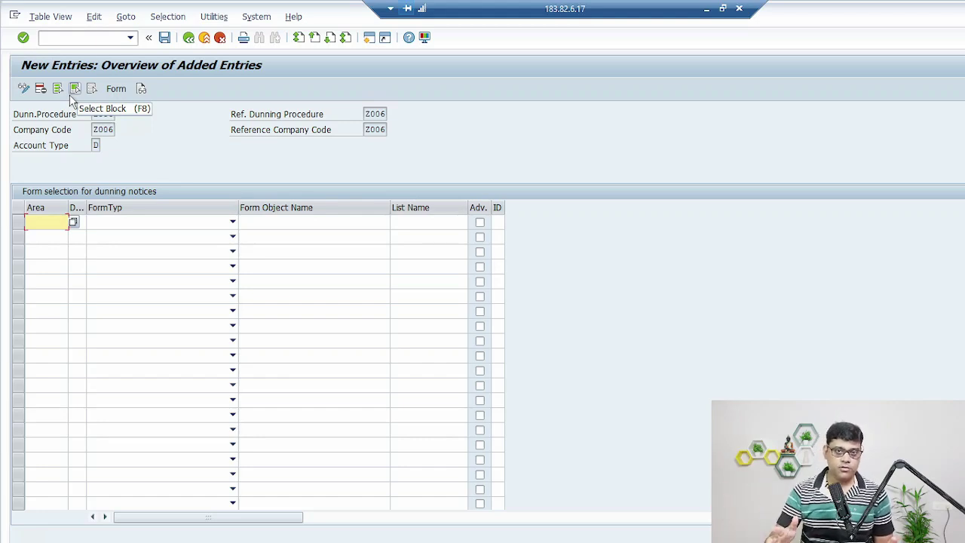
# Step: Fill the first form row with dunning area 01, level 1 and form type SAPscript
pyautogui.click(73, 223)
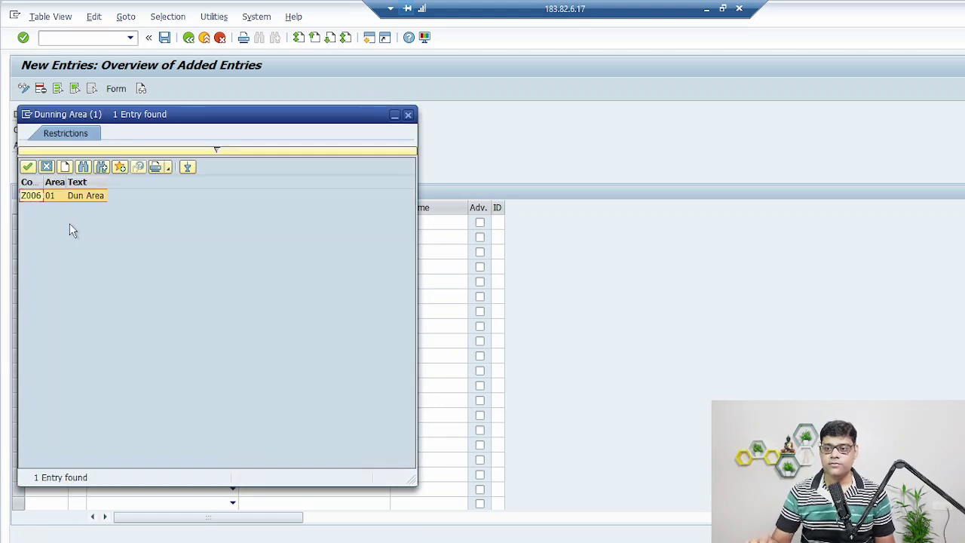
pyautogui.doubleClick(88, 194)
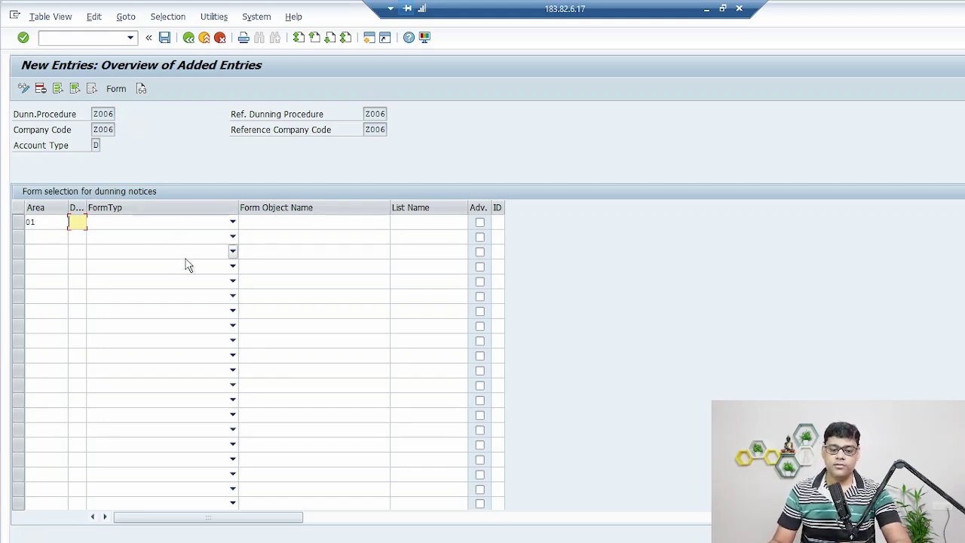
pyautogui.write('1')
pyautogui.press('Tab')
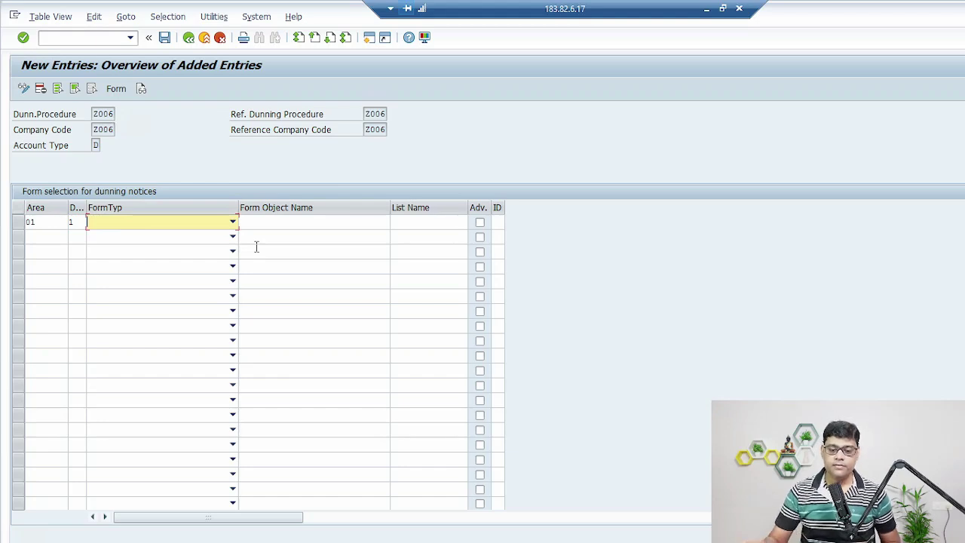
pyautogui.click(167, 221)
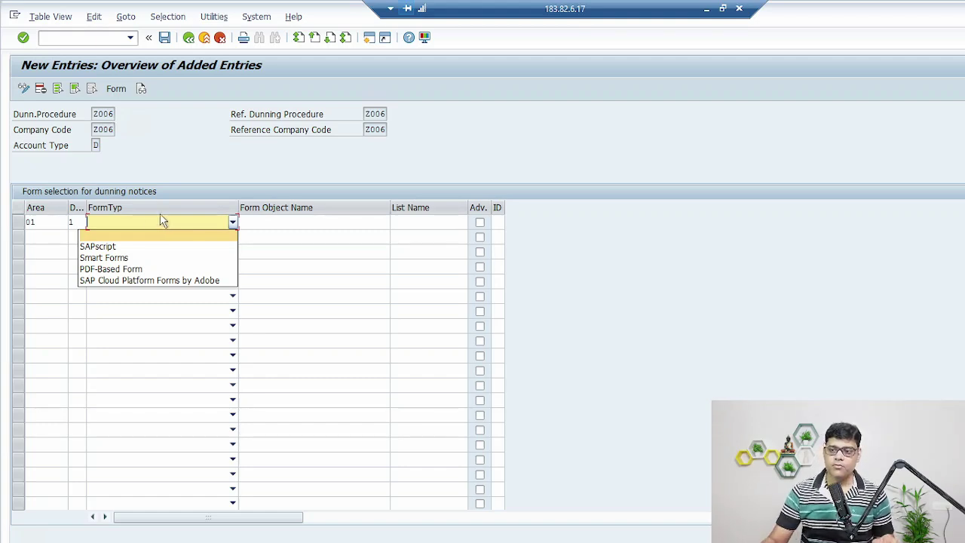
pyautogui.click(95, 246)
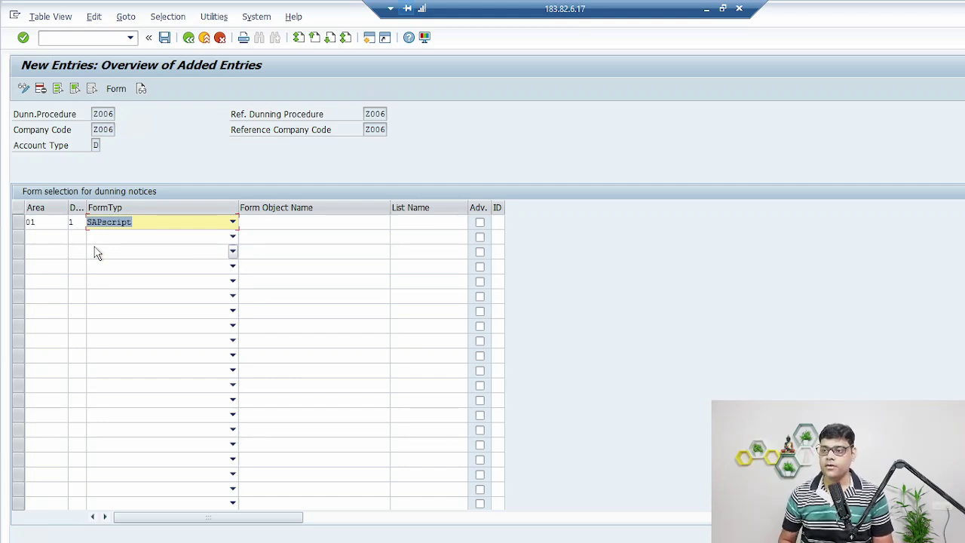
pyautogui.press('Tab')
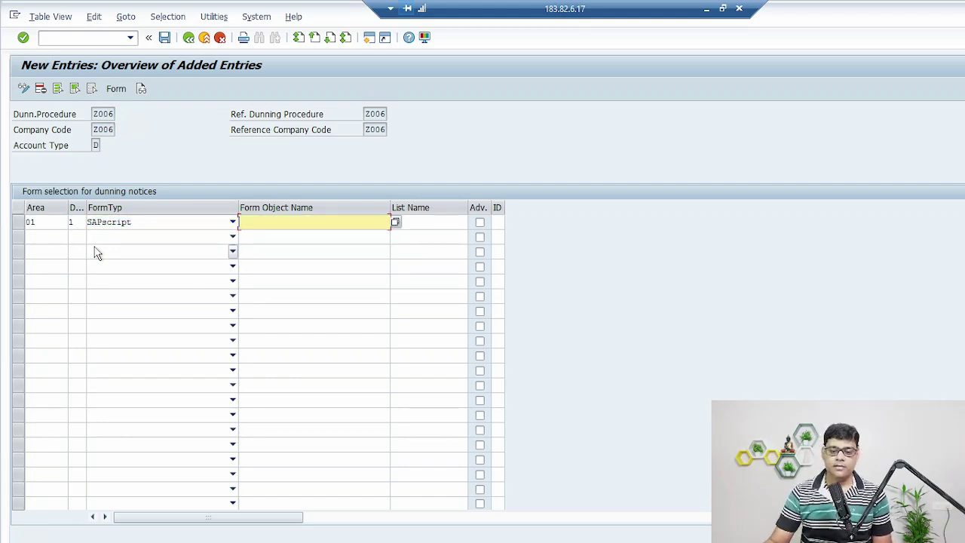
# Step: Pick SAPscript form F150_BE_DUNN_01 from the form tree for the level-1 row
pyautogui.click(396, 222)
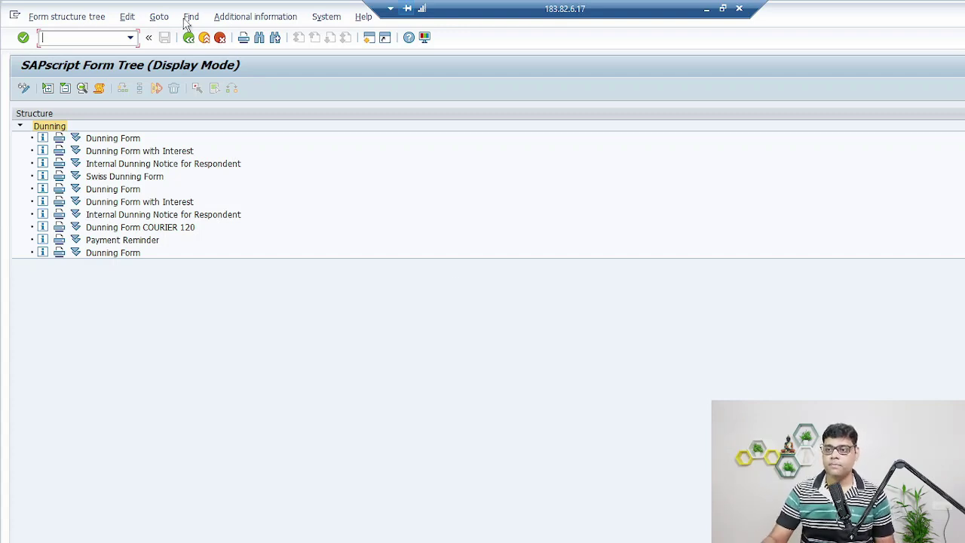
pyautogui.click(76, 138)
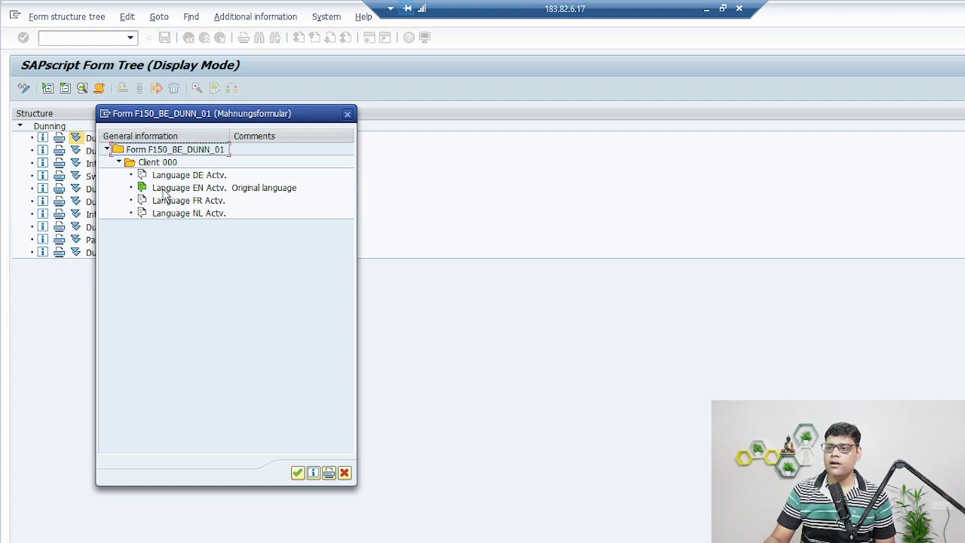
pyautogui.press('F3')
pyautogui.press('F3')
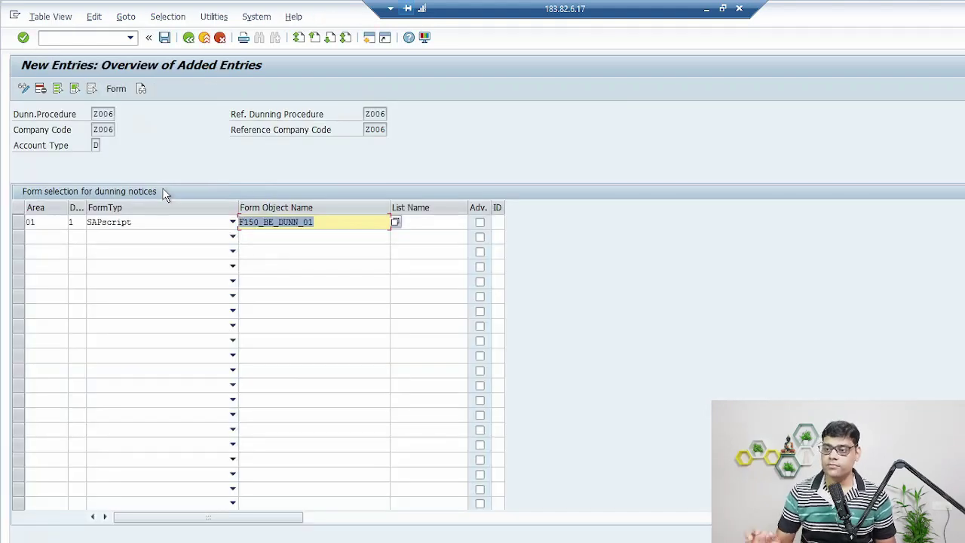
# Step: Add row 2: area 01, level 2, SAPscript form F150_BE_DUNN_02
pyautogui.click(30, 237)
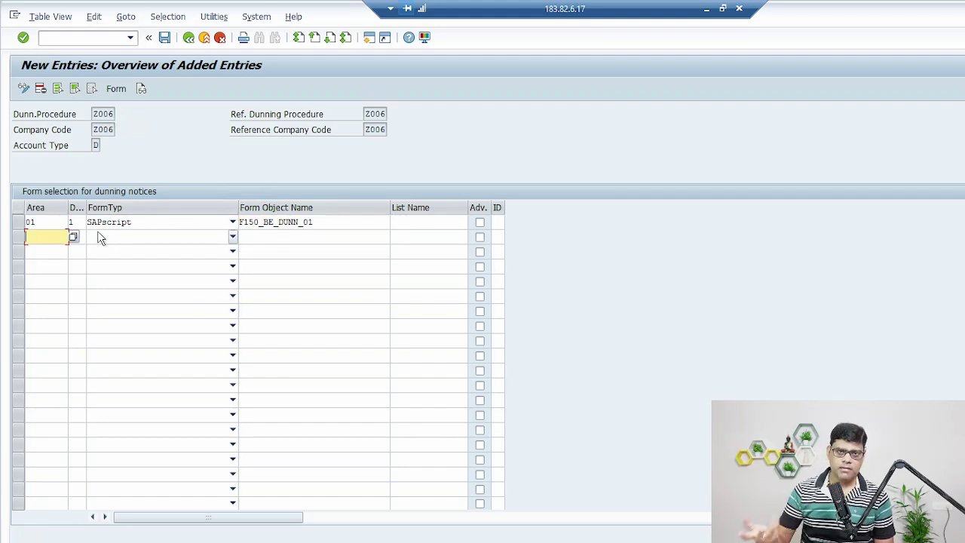
pyautogui.click(74, 237)
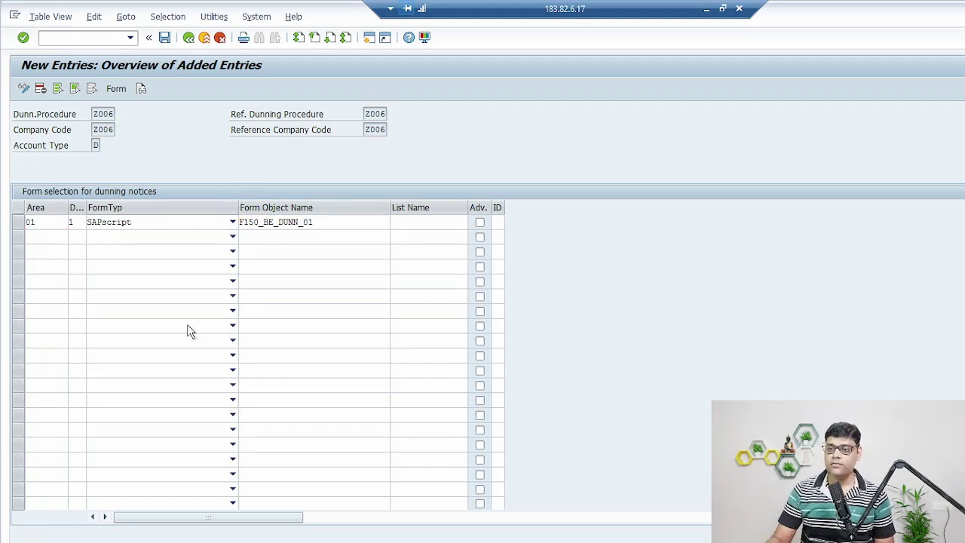
pyautogui.doubleClick(76, 210)
pyautogui.press('Tab')
pyautogui.write('2')
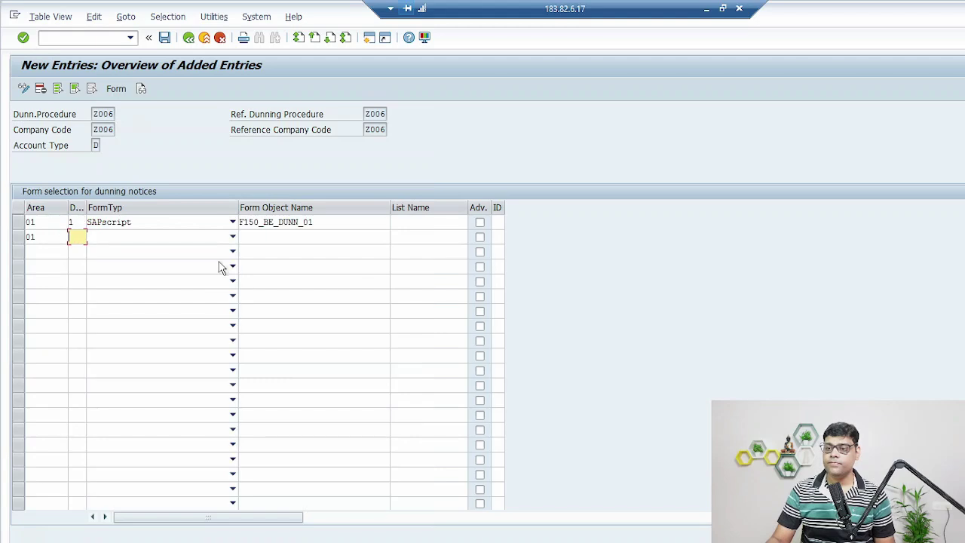
pyautogui.press('Tab')
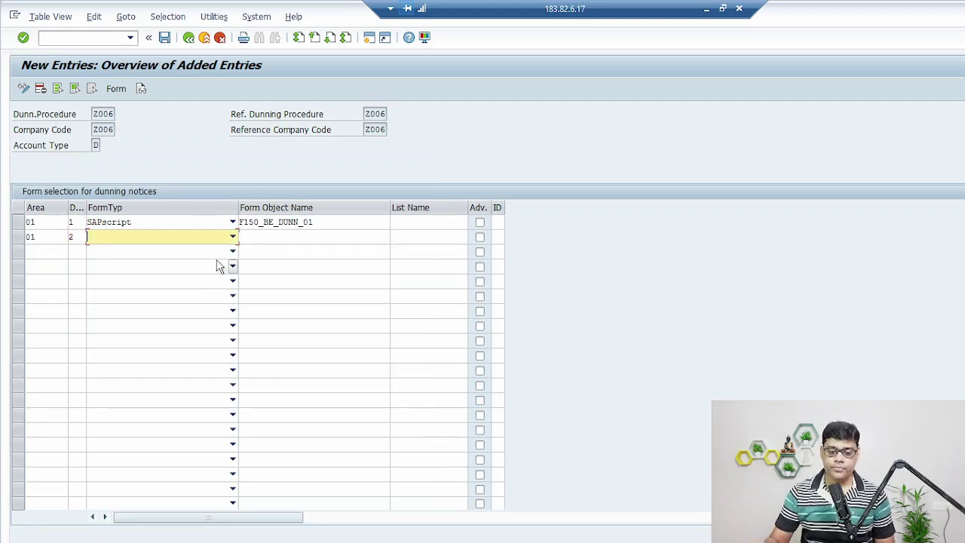
pyautogui.click(142, 236)
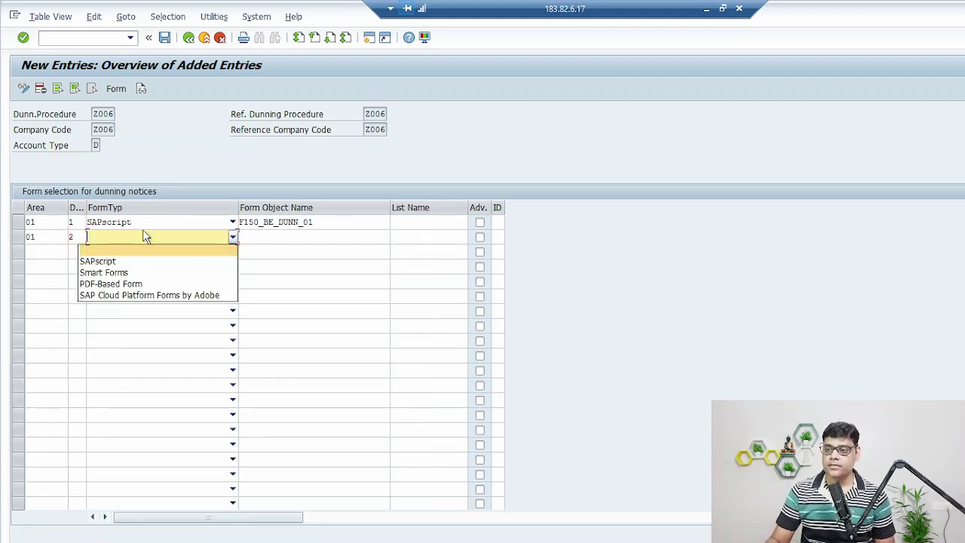
pyautogui.click(98, 261)
pyautogui.click(294, 236)
pyautogui.write('F150_BE_DUNN_01')
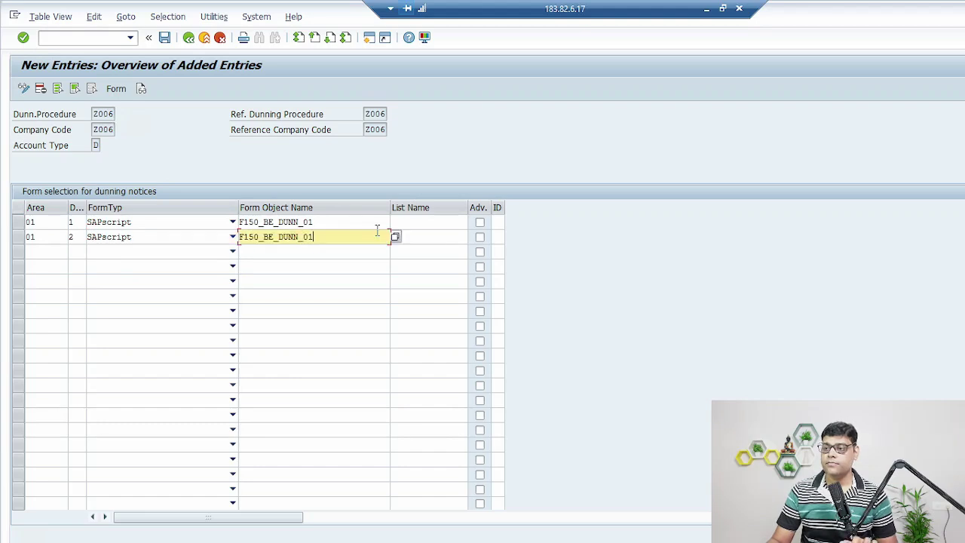
pyautogui.press('BackSpace')
pyautogui.write('2')
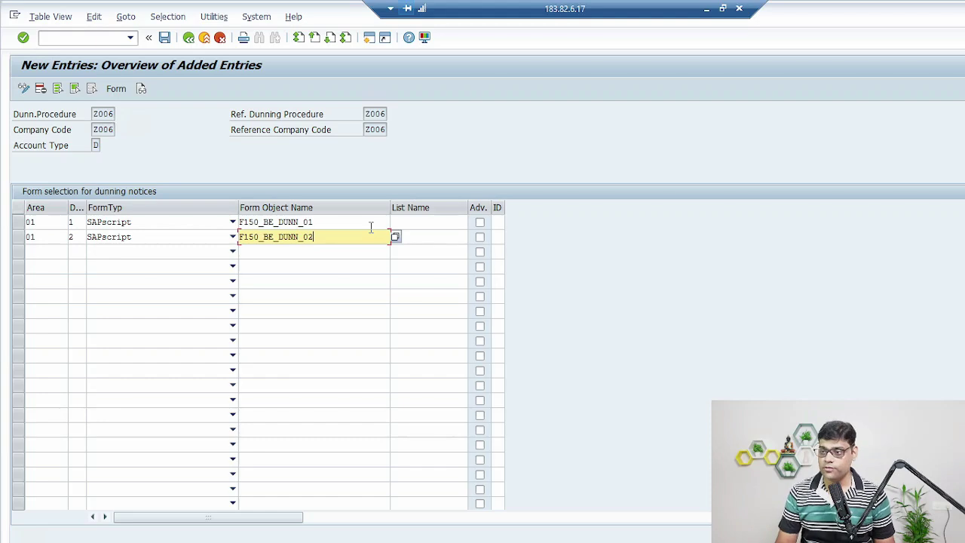
pyautogui.press('Tab')
pyautogui.press('Tab')
pyautogui.press('Tab')
pyautogui.press('Tab')
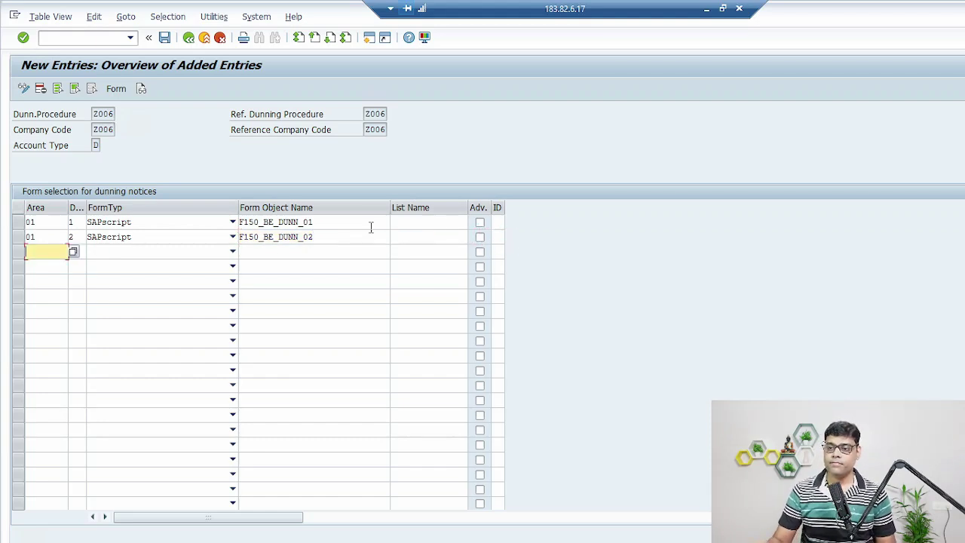
# Step: Add row 3: area 01, level 3, SAPscript form F150_BE_DUNN_03
pyautogui.click(73, 253)
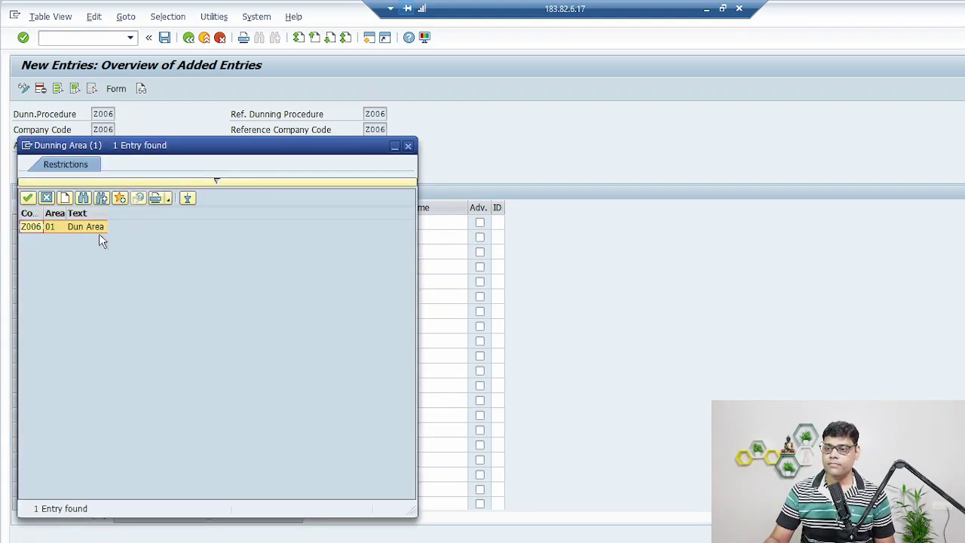
pyautogui.doubleClick(87, 226)
pyautogui.write('3')
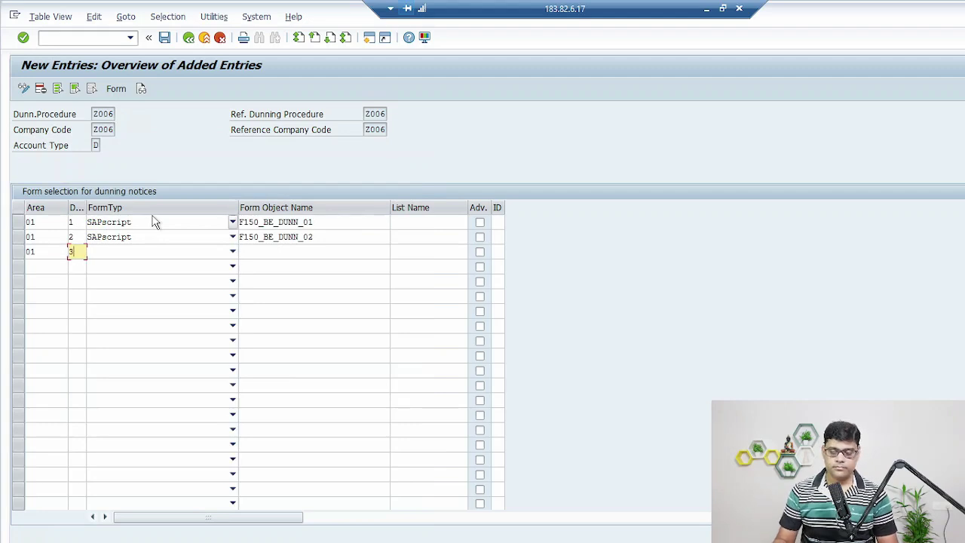
pyautogui.press('Tab')
pyautogui.click(128, 252)
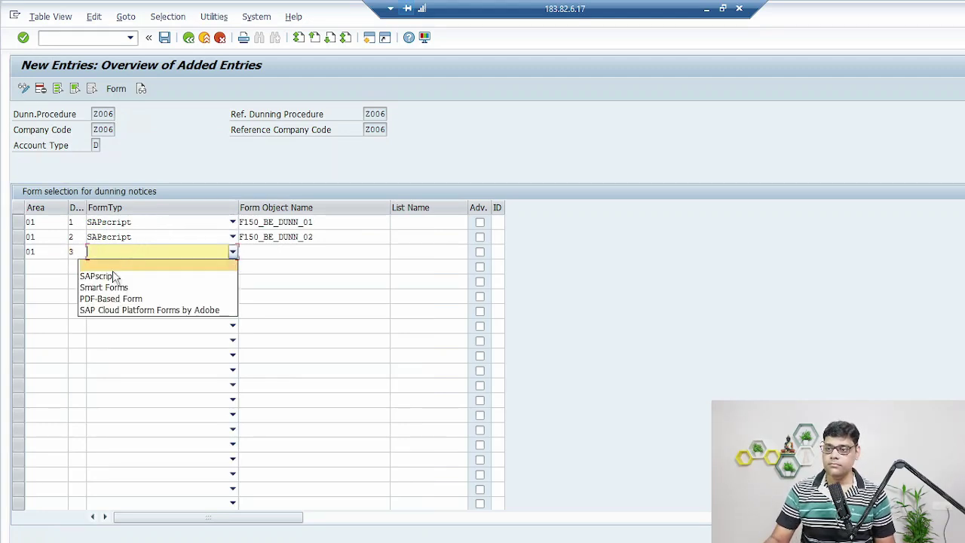
pyautogui.click(117, 273)
pyautogui.write('F150_BE_DUNN_01')
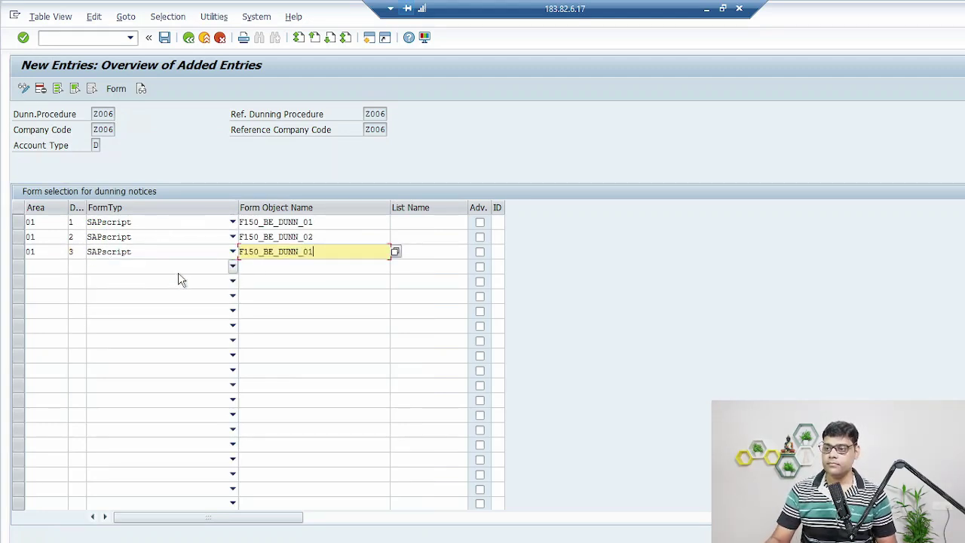
pyautogui.press('BackSpace')
pyautogui.write('3')
pyautogui.press('Tab')
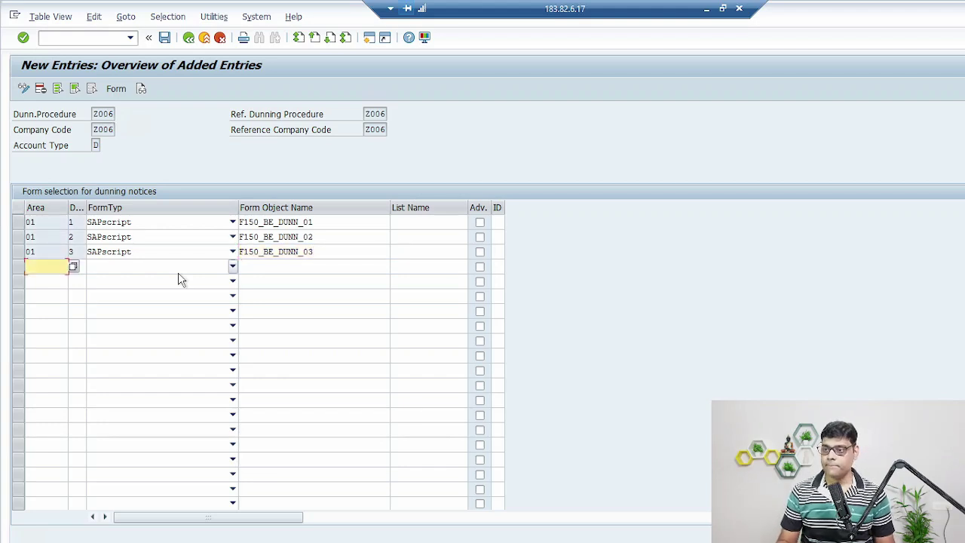
# Step: Save the level 1–3 form entries under the proposed customizing request
pyautogui.click(165, 37)
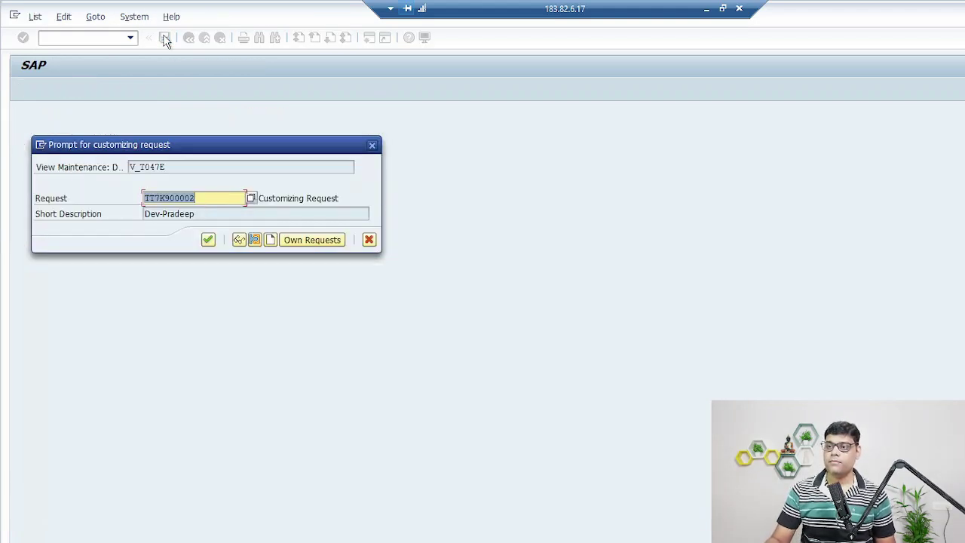
pyautogui.click(208, 239)
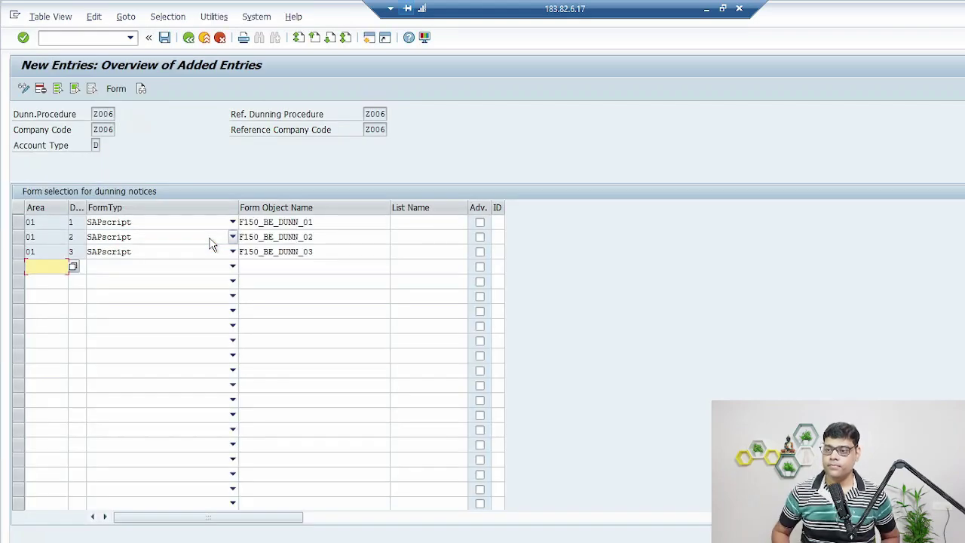
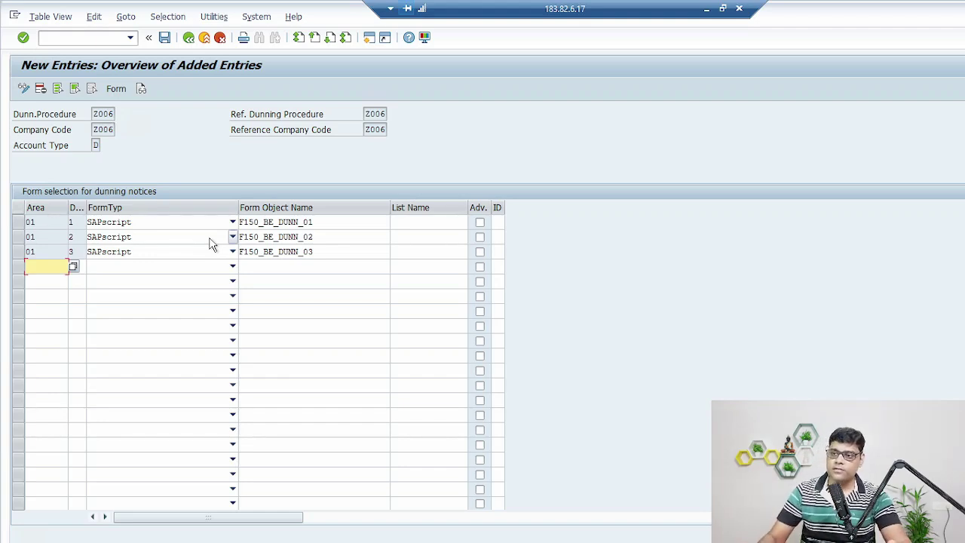
# Step: Back out to the Z006 dunning procedure overview and open its minimum amounts in currency INR
pyautogui.click(190, 38)
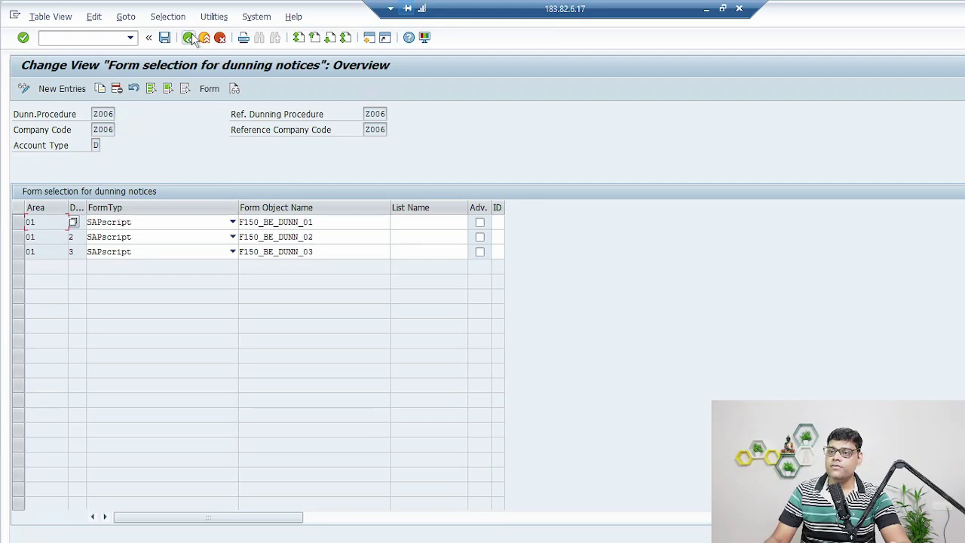
pyautogui.click(187, 37)
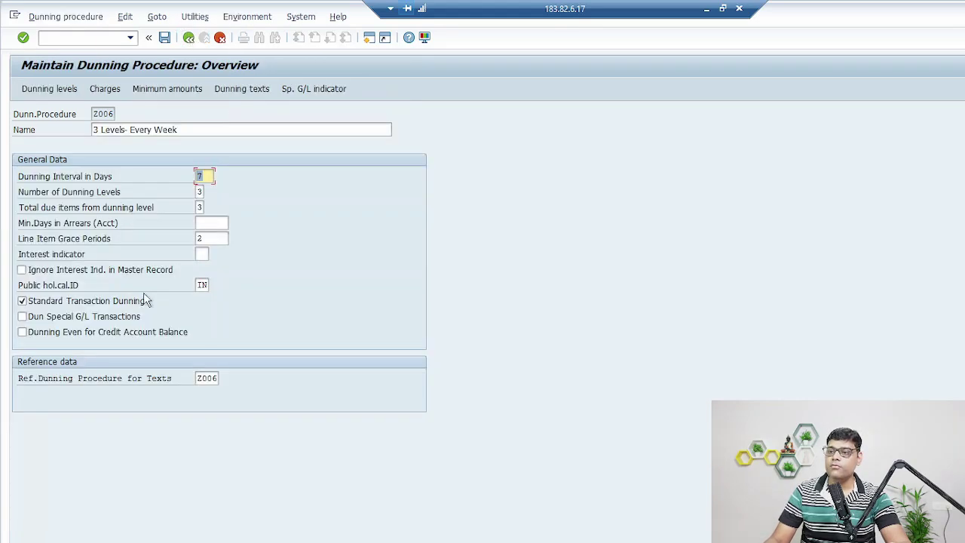
pyautogui.click(170, 89)
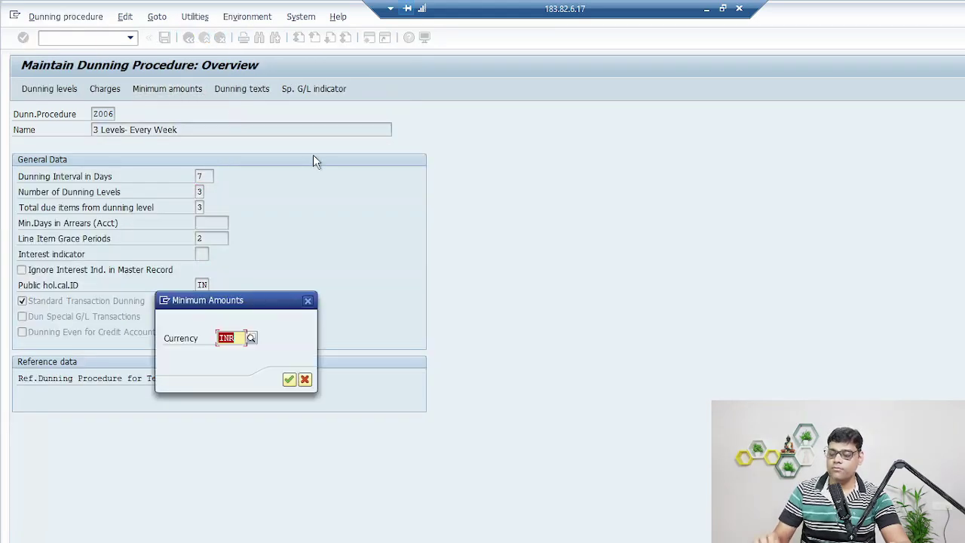
# Step: Confirm INR and review the Z006 minimum amounts: 3.000,00, 5.000,00 and 8.000,00 for levels 1–3
pyautogui.press('Return')
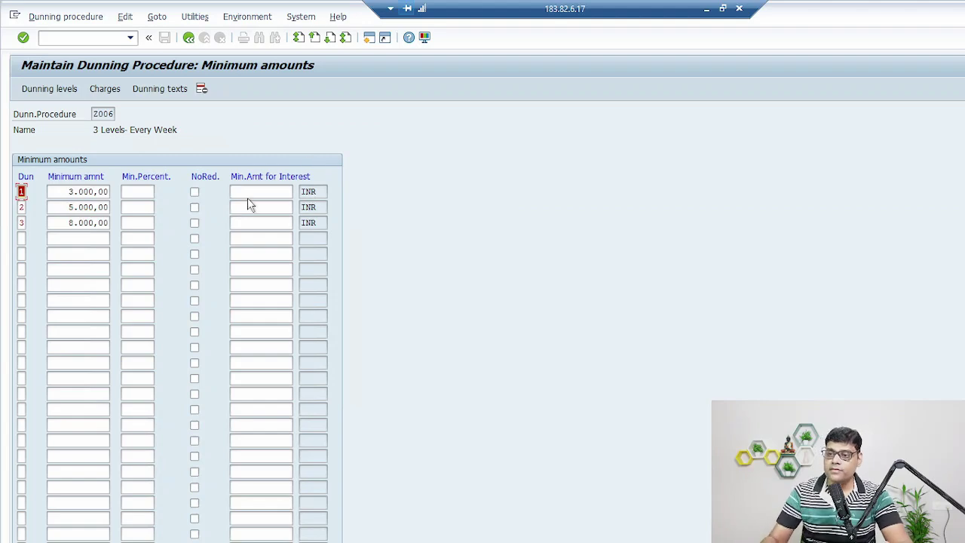
pyautogui.doubleClick(68, 192)
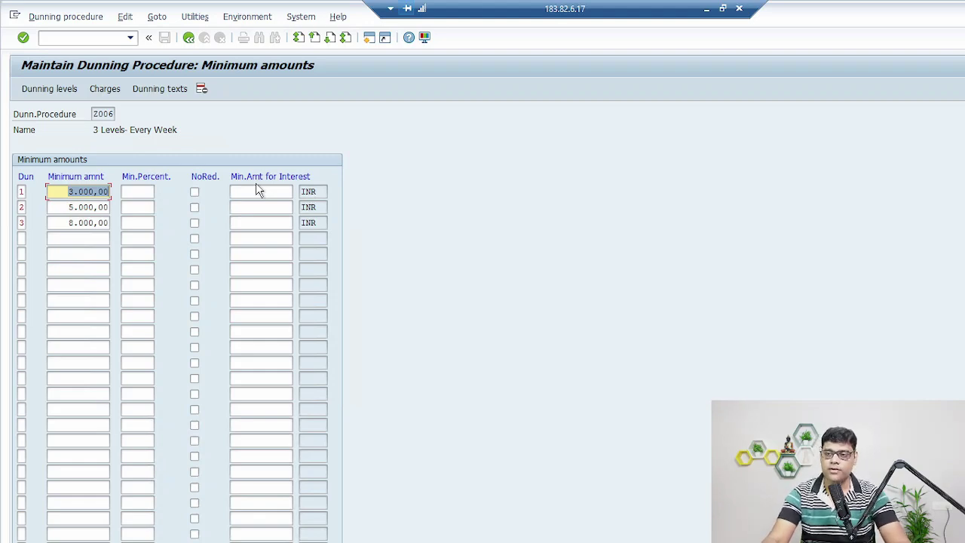
# Step: Save dunning procedure Z006 to the customizing request, then start a new session
pyautogui.click(189, 37)
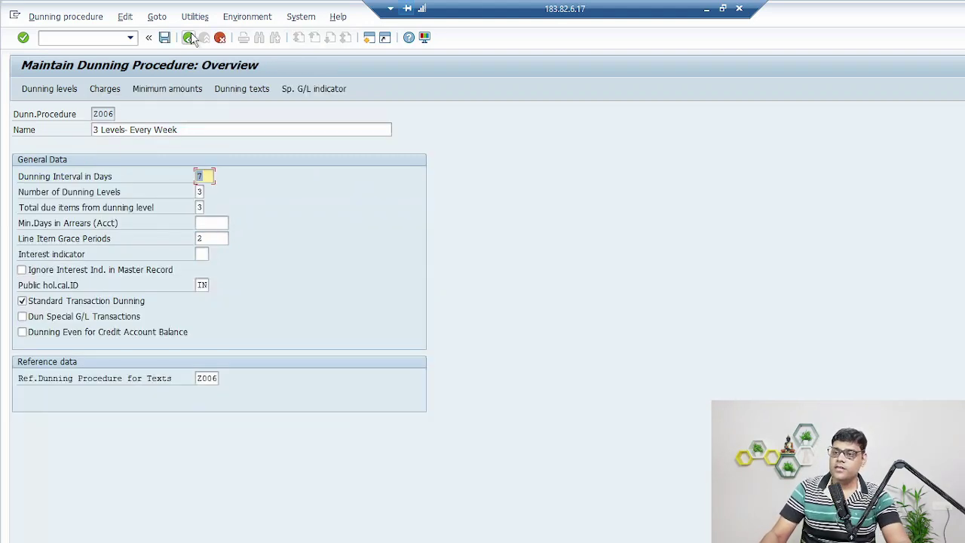
pyautogui.click(164, 39)
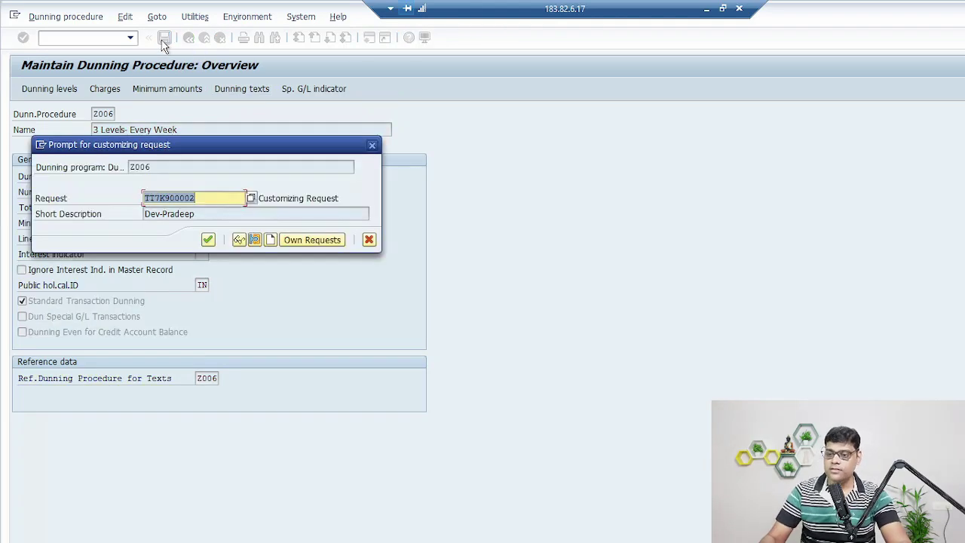
pyautogui.click(208, 240)
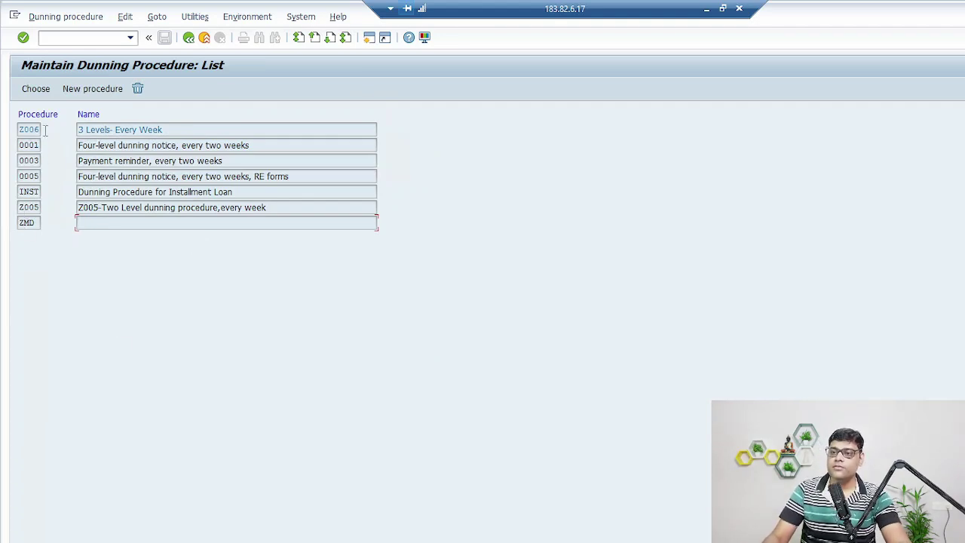
pyautogui.moveTo(86, 130); pyautogui.dragTo(305, 123)
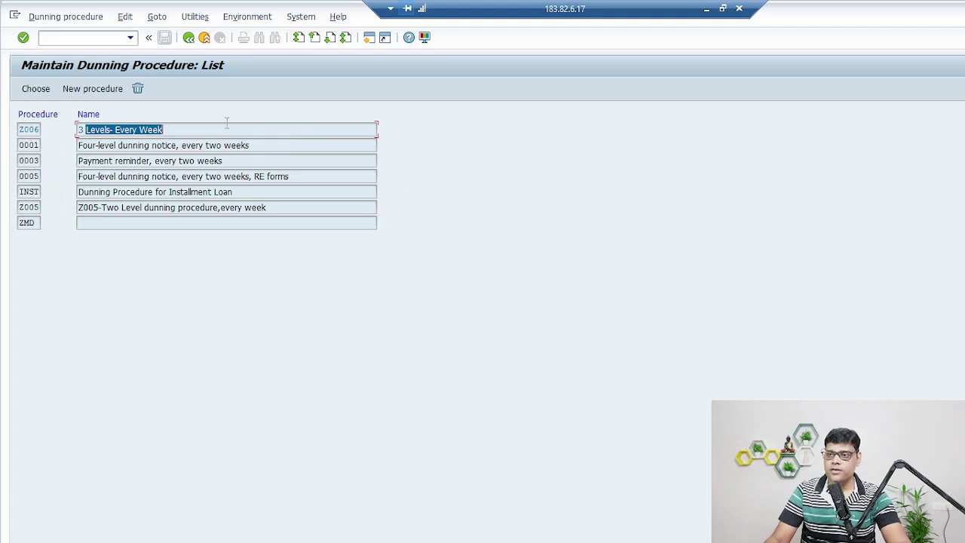
pyautogui.click(369, 38)
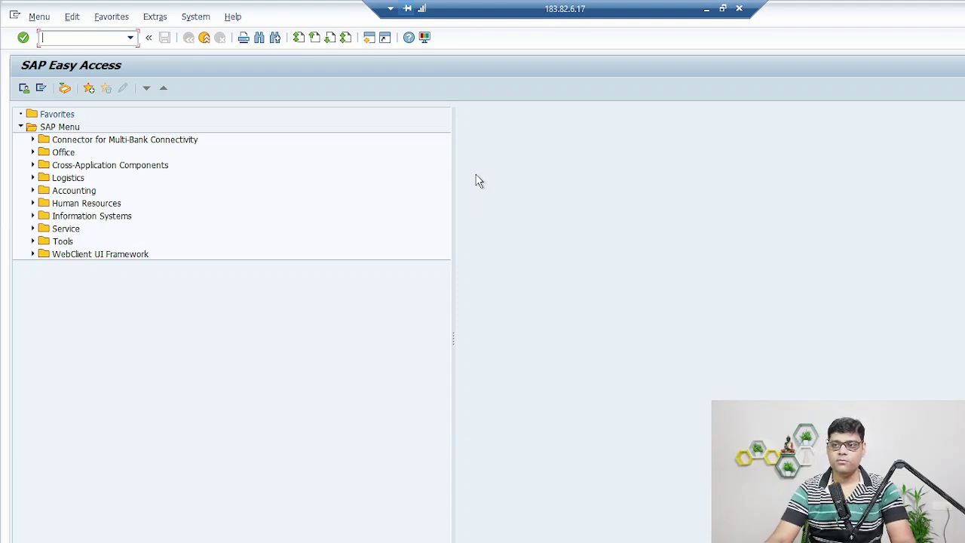
# Step: In BP, search partners by search term Z006 and open partner 22, Test Customer #1
pyautogui.write('BP')
pyautogui.press('Return')
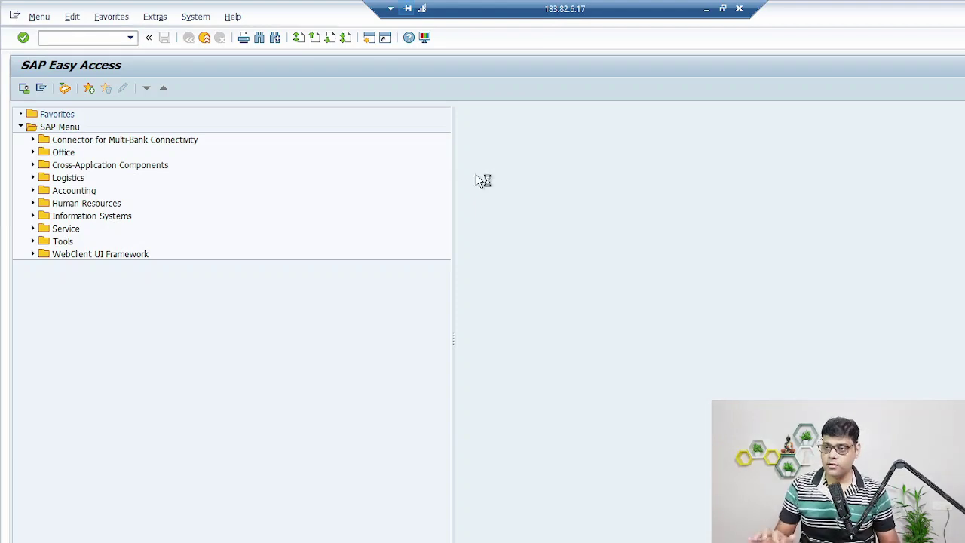
pyautogui.press('Tab')
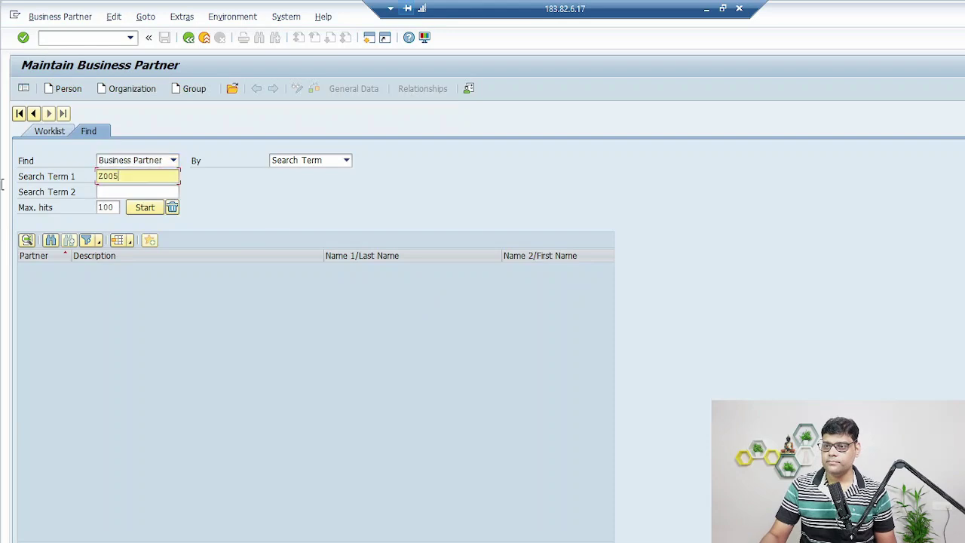
pyautogui.press('BackSpace')
pyautogui.write('Z006')
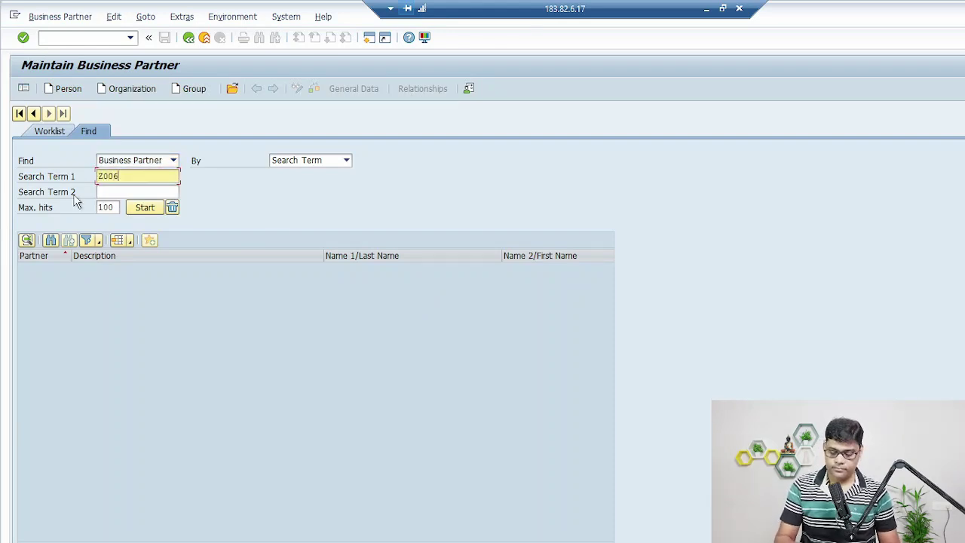
pyautogui.press('Return')
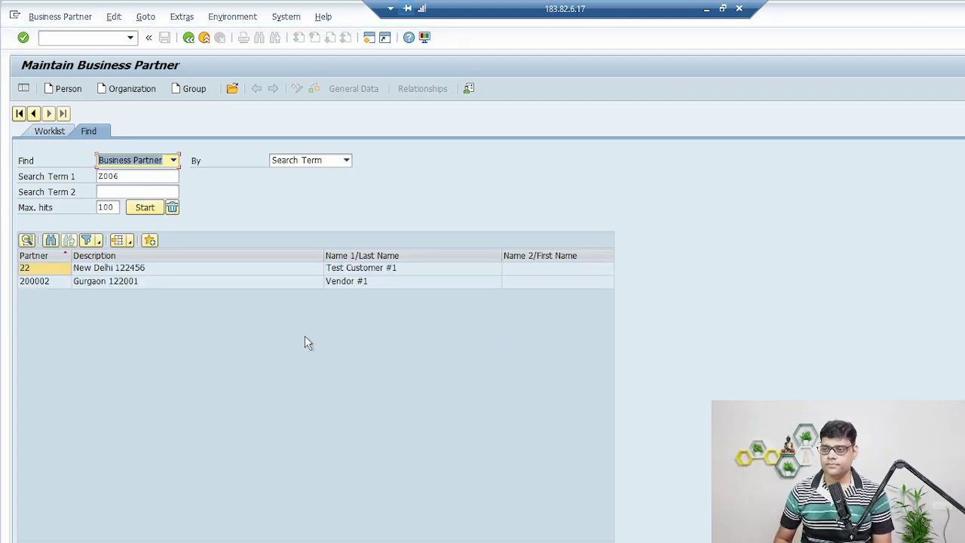
pyautogui.doubleClick(251, 270)
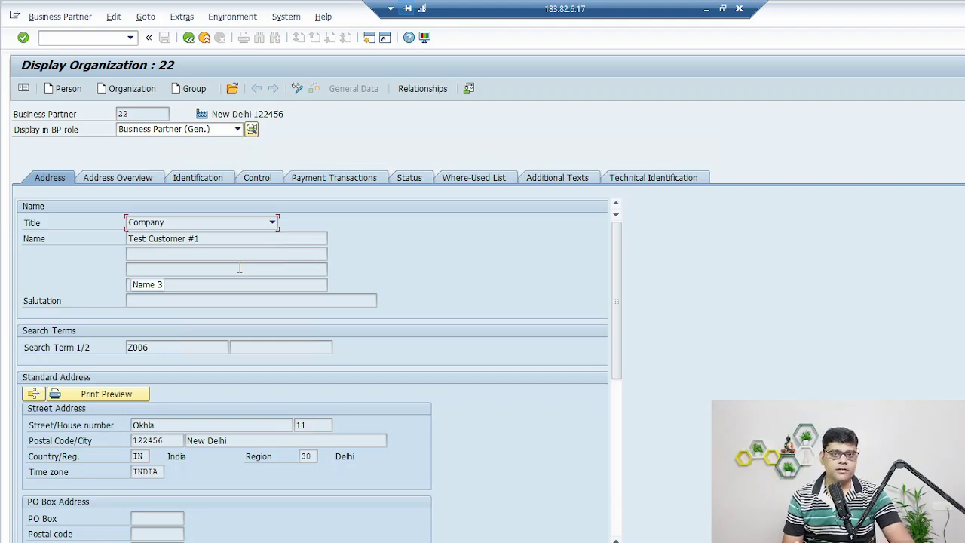
# Step: Switch partner 22 to change mode and select the FI Customer (Maintained) role
pyautogui.click(301, 89)
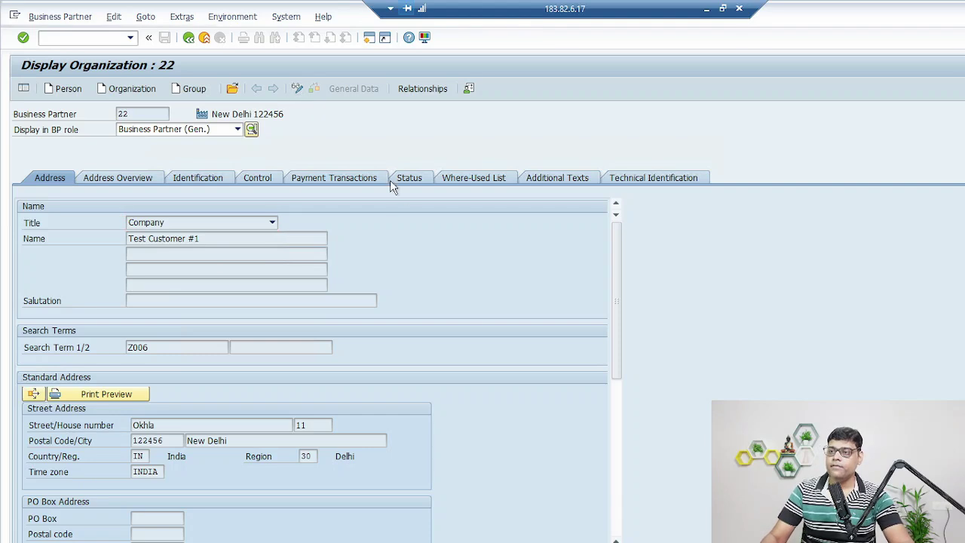
pyautogui.click(164, 133)
pyautogui.scroll(-10, 160, 279)
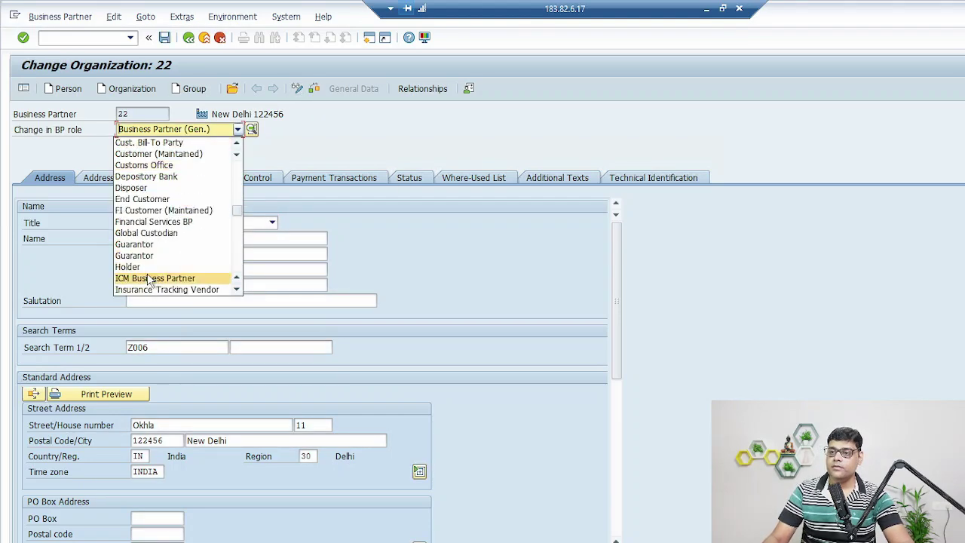
pyautogui.scroll(-7, 160, 280)
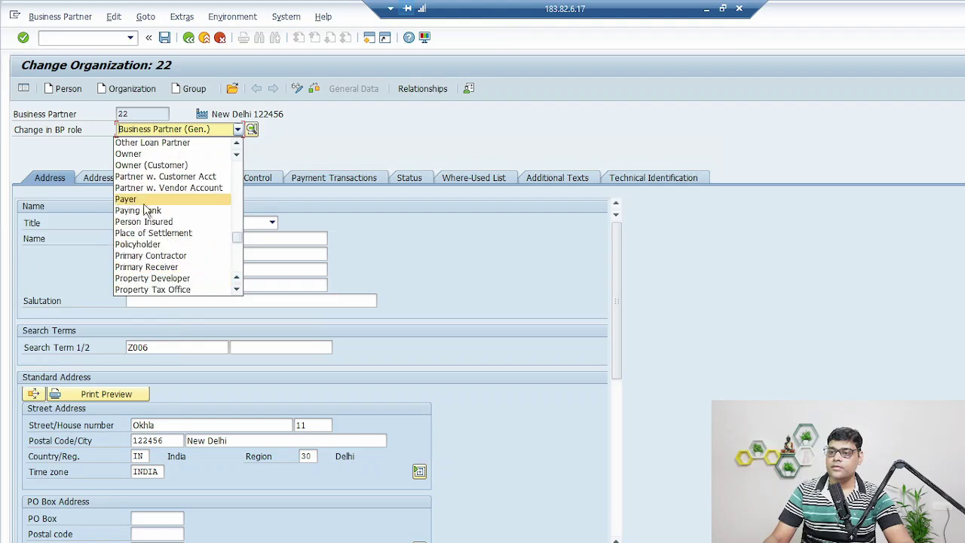
pyautogui.scroll(-3, 148, 260)
pyautogui.scroll(5, 150, 257)
pyautogui.scroll(5, 150, 253)
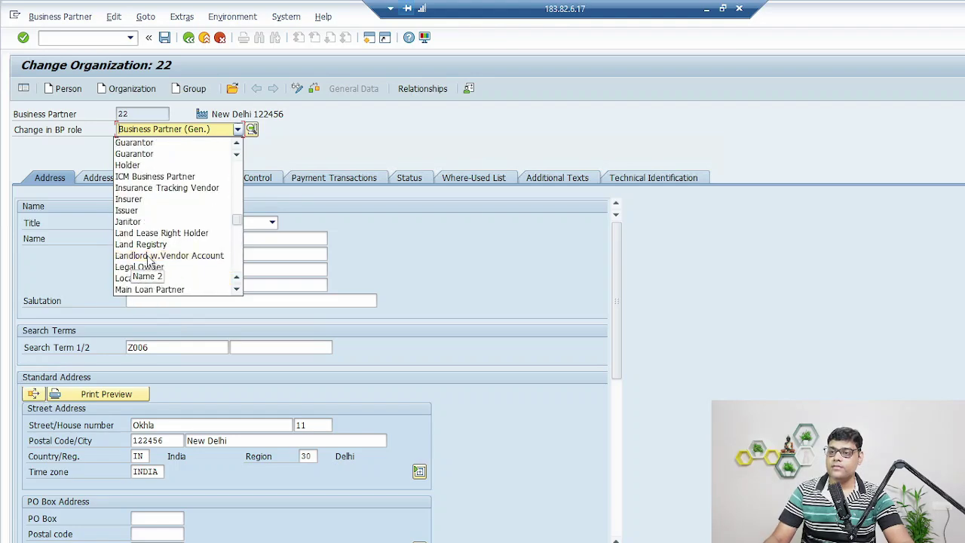
pyautogui.scroll(-13, 150, 257)
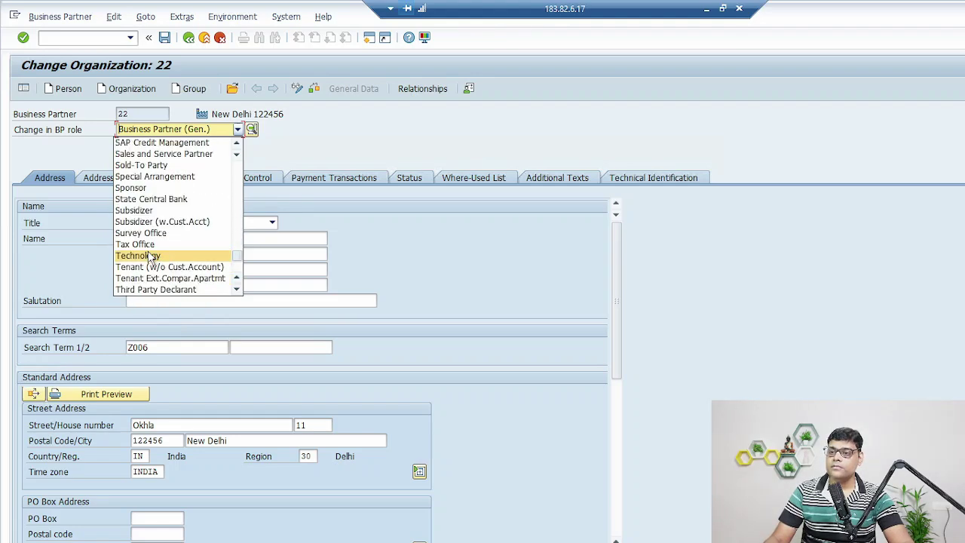
pyautogui.scroll(20, 150, 256)
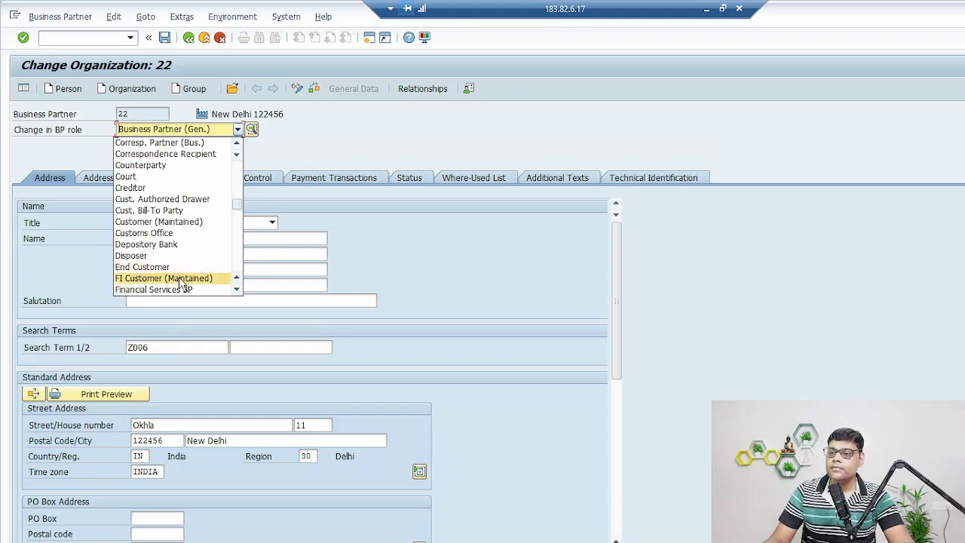
pyautogui.click(178, 277)
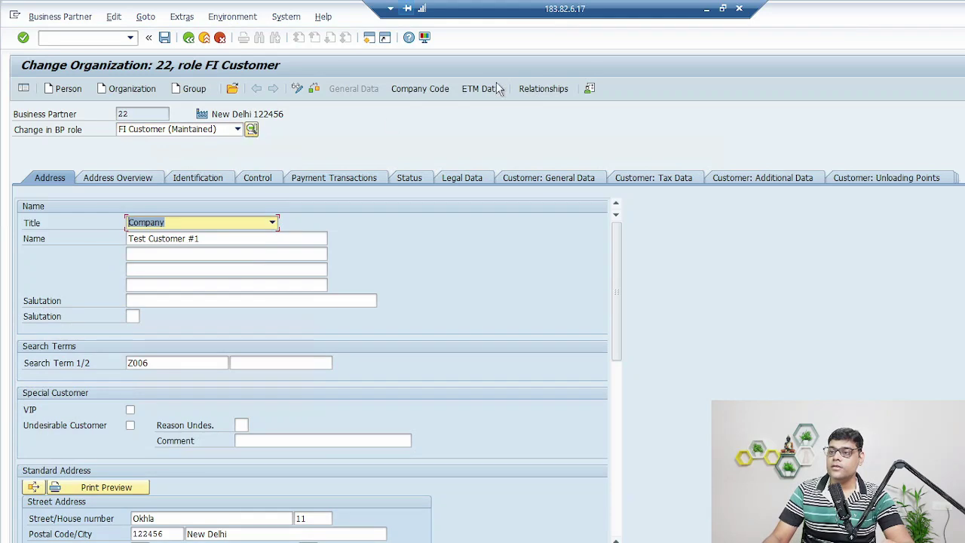
# Step: View the customer's company code data, then cancel editing and discard the changes
pyautogui.click(422, 87)
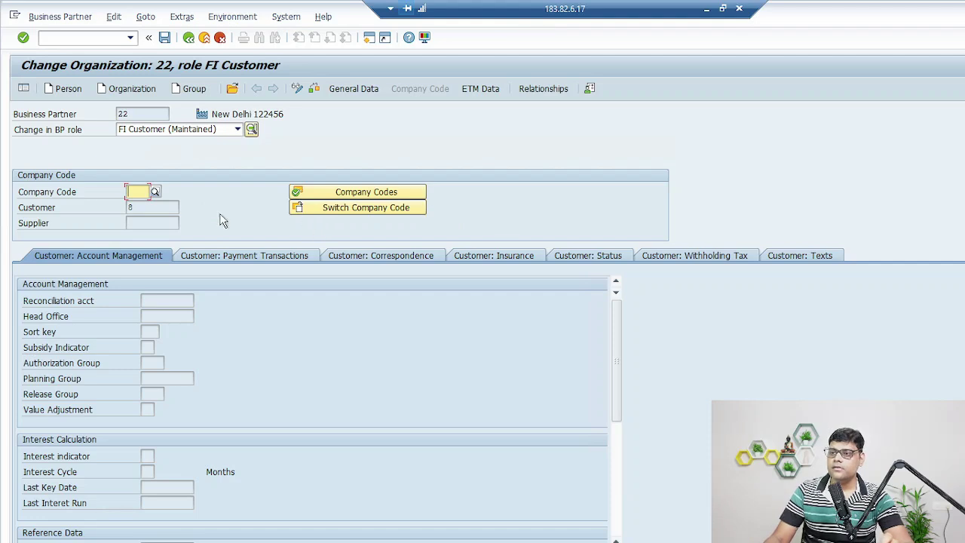
pyautogui.click(220, 37)
pyautogui.click(491, 384)
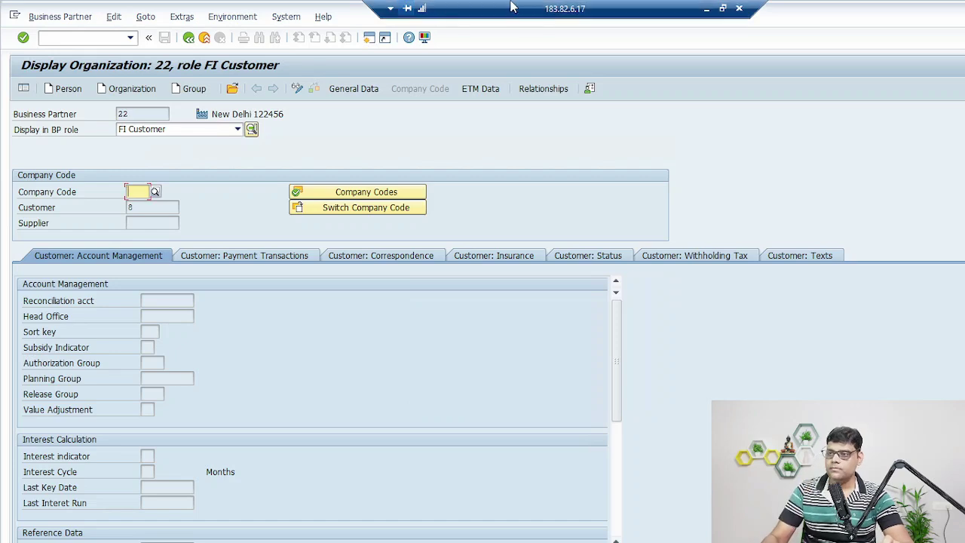
# Step: Reopen partner 22 from the Z006 search and load its company code 2006 customer data
pyautogui.click(194, 41)
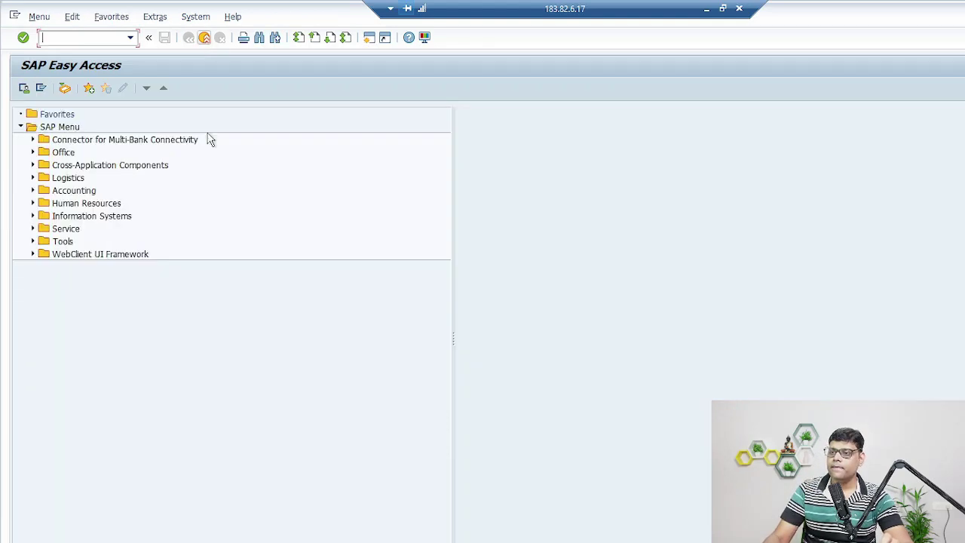
pyautogui.write('BP')
pyautogui.press('Return')
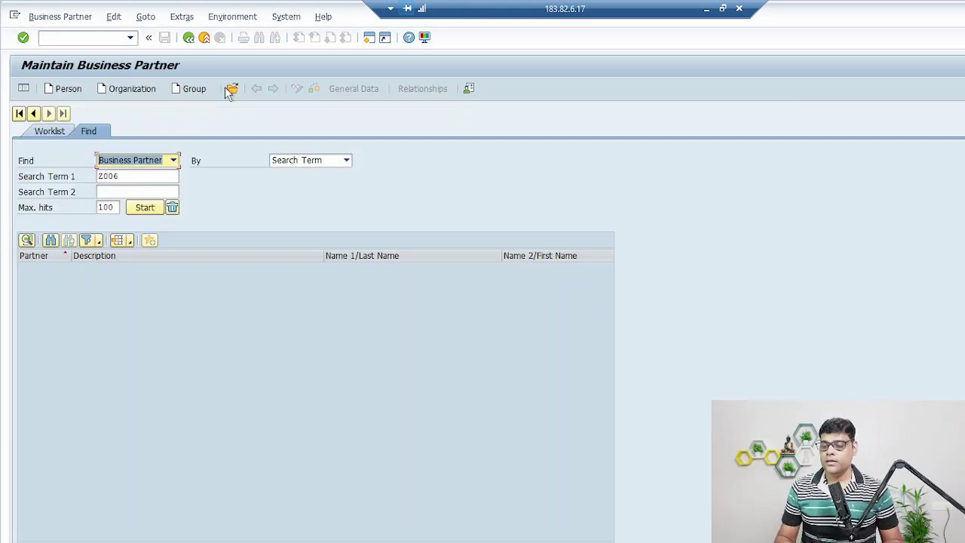
pyautogui.click(143, 207)
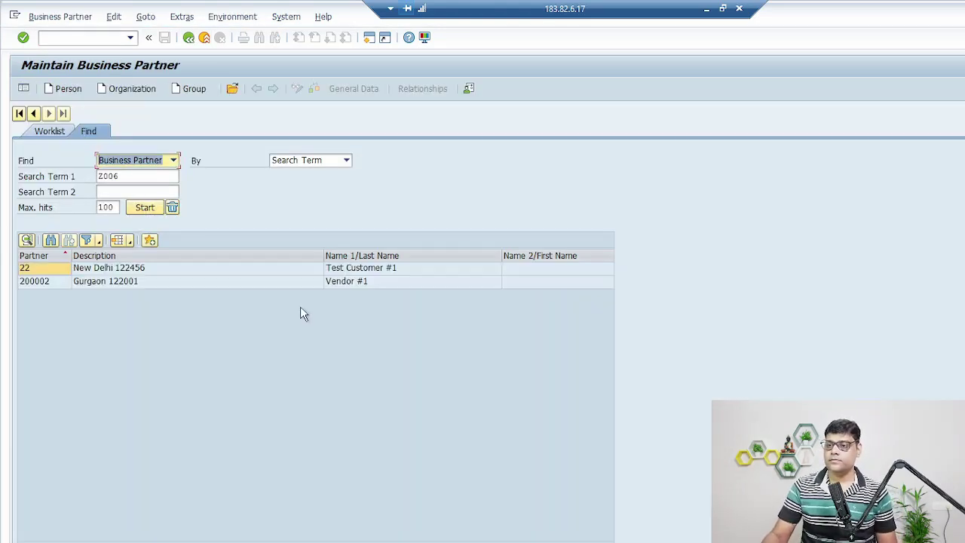
pyautogui.doubleClick(294, 269)
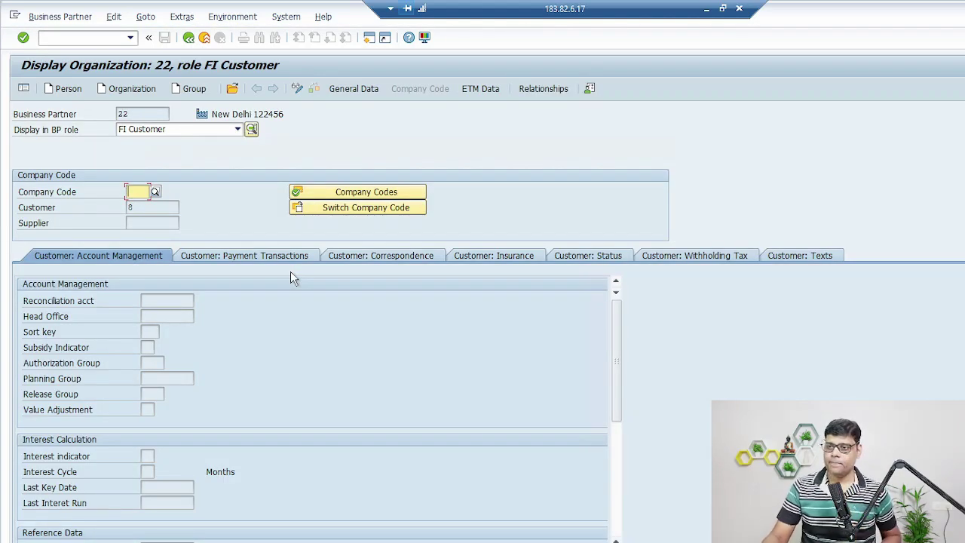
pyautogui.write('2006')
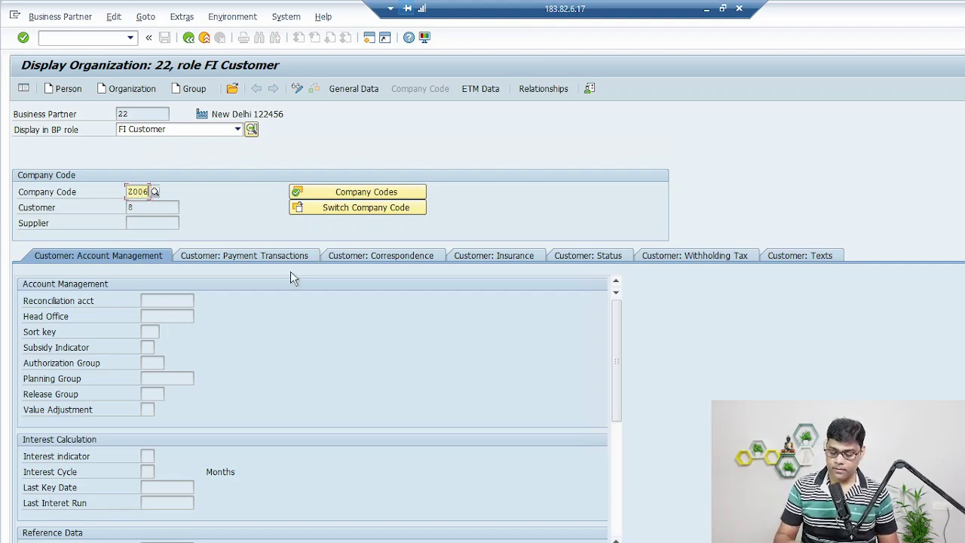
pyautogui.press('Return')
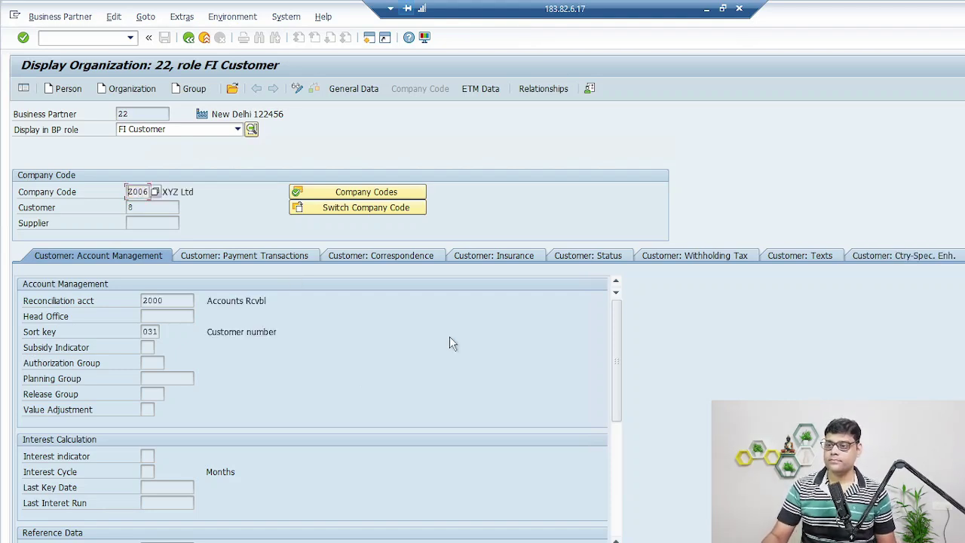
# Step: Exit the partner display to the SAP Easy Access menu with /n
pyautogui.click(63, 38)
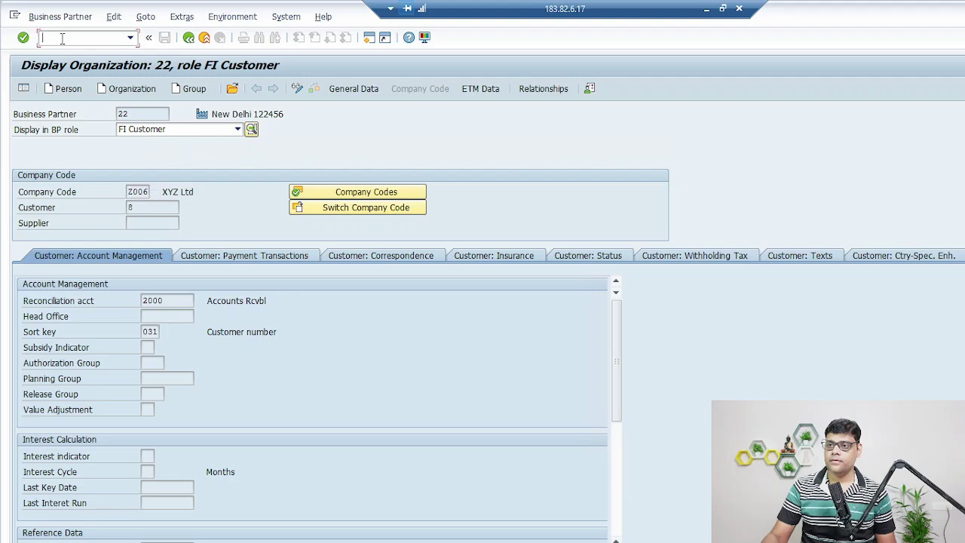
pyautogui.write('/n')
pyautogui.press('Return')
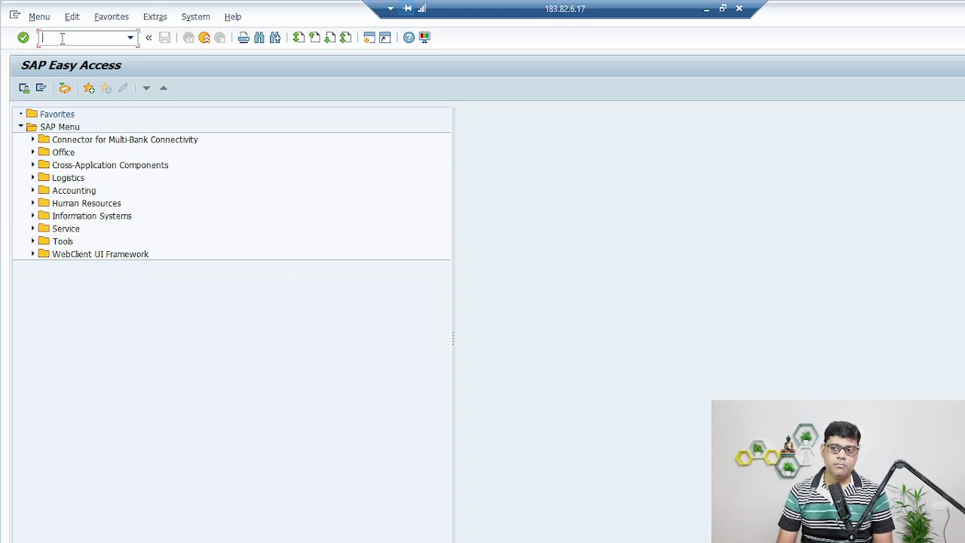
# Step: Open partner 22 for company code 2006 in change mode and show its Customer: Correspondence dunning data
pyautogui.write('BP')
pyautogui.press('Return')
pyautogui.click(144, 209)
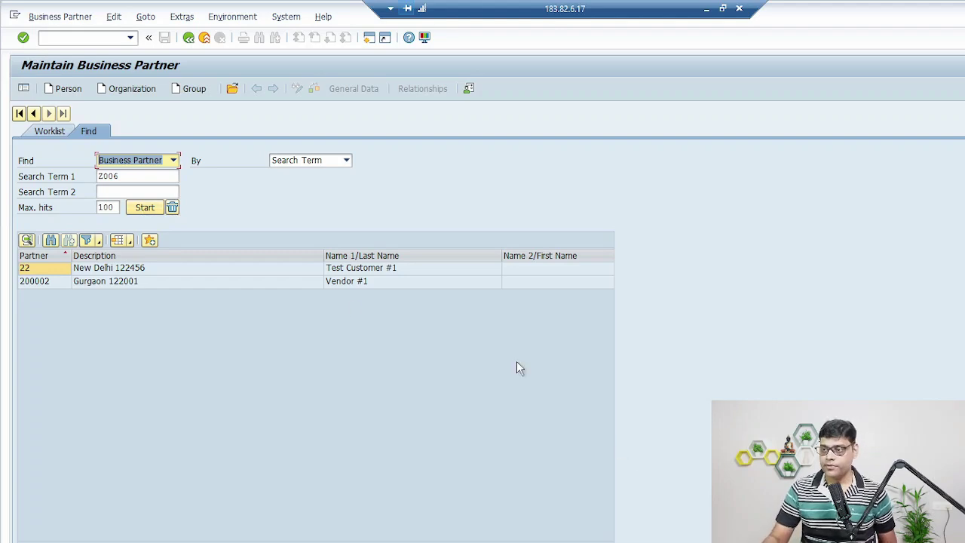
pyautogui.click(357, 273)
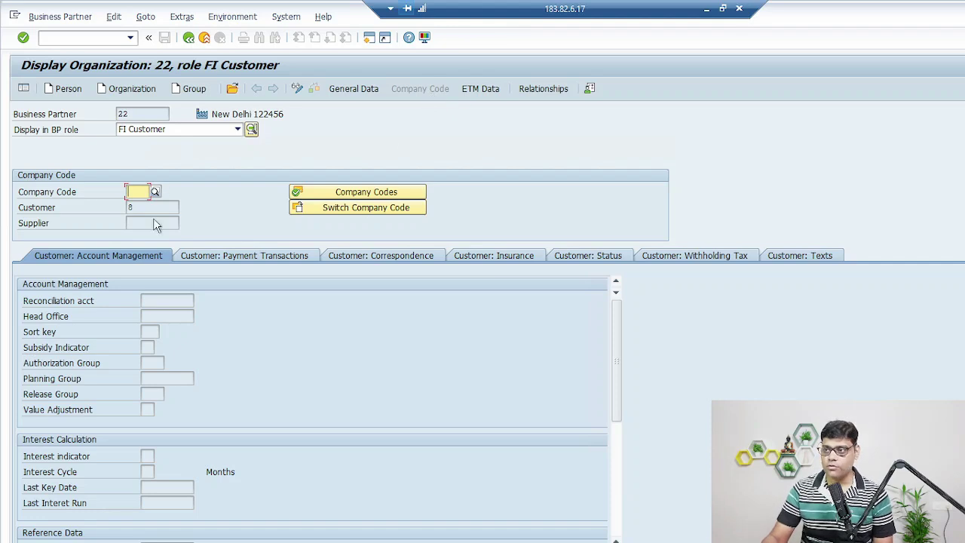
pyautogui.write('2006')
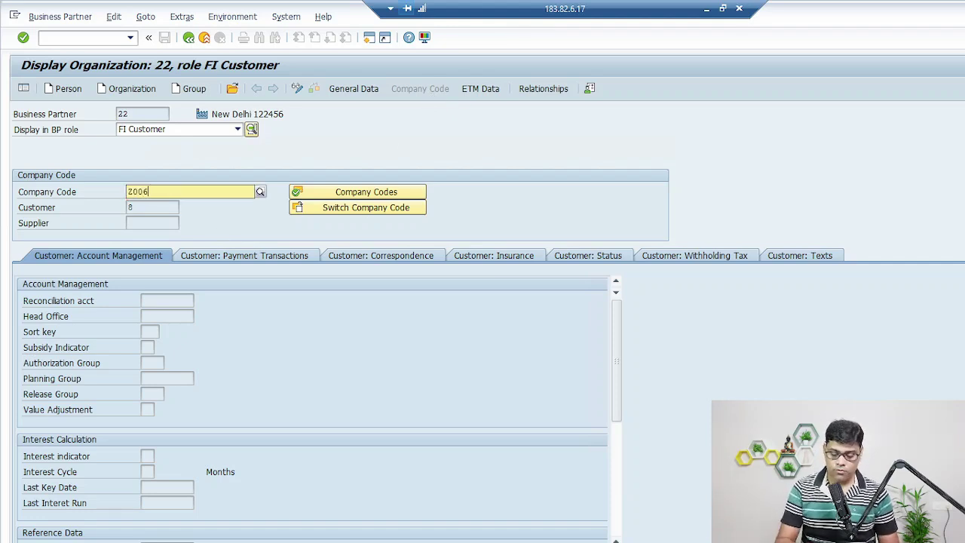
pyautogui.press('Return')
pyautogui.click(297, 89)
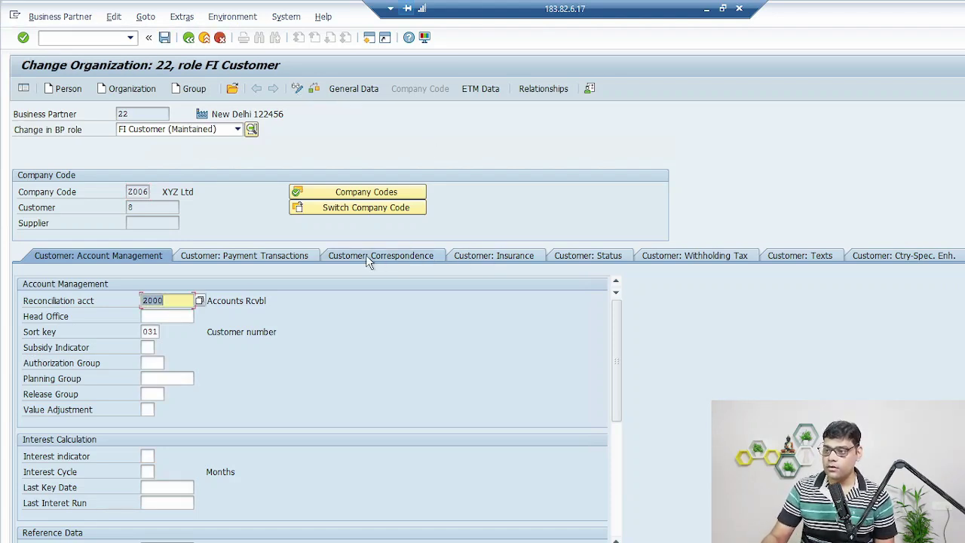
pyautogui.click(389, 257)
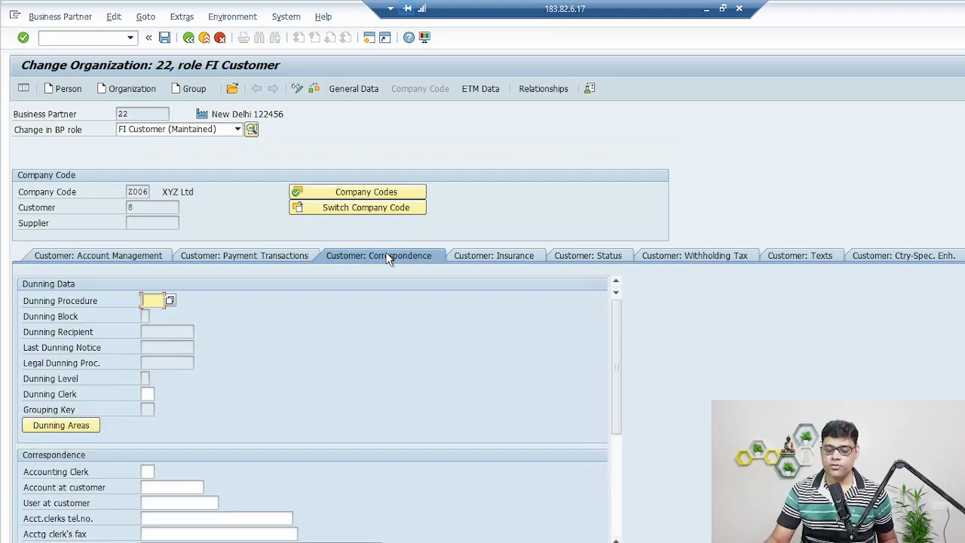
# Step: Assign dunning procedure Z006, 3 Levels- Every Week, to the customer
pyautogui.click(169, 300)
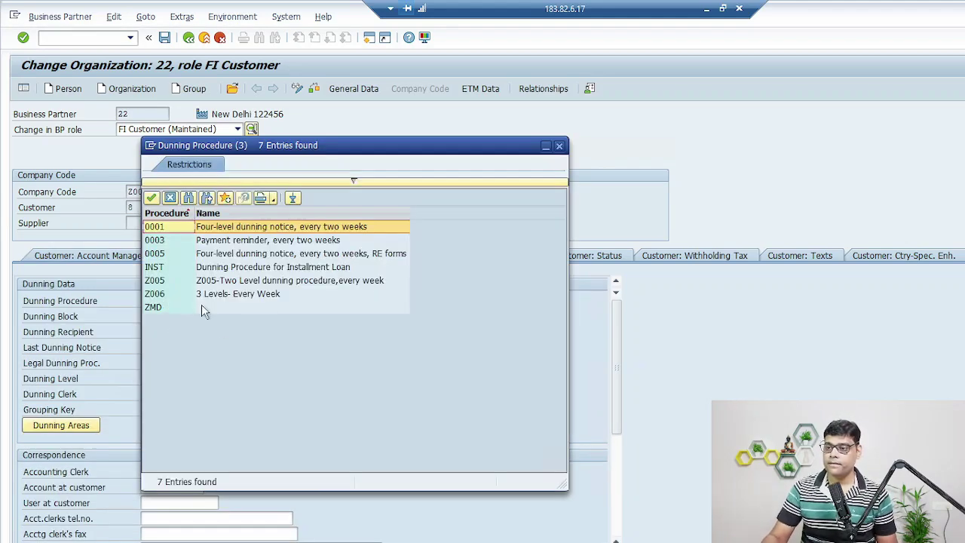
pyautogui.doubleClick(153, 294)
pyautogui.press('Return')
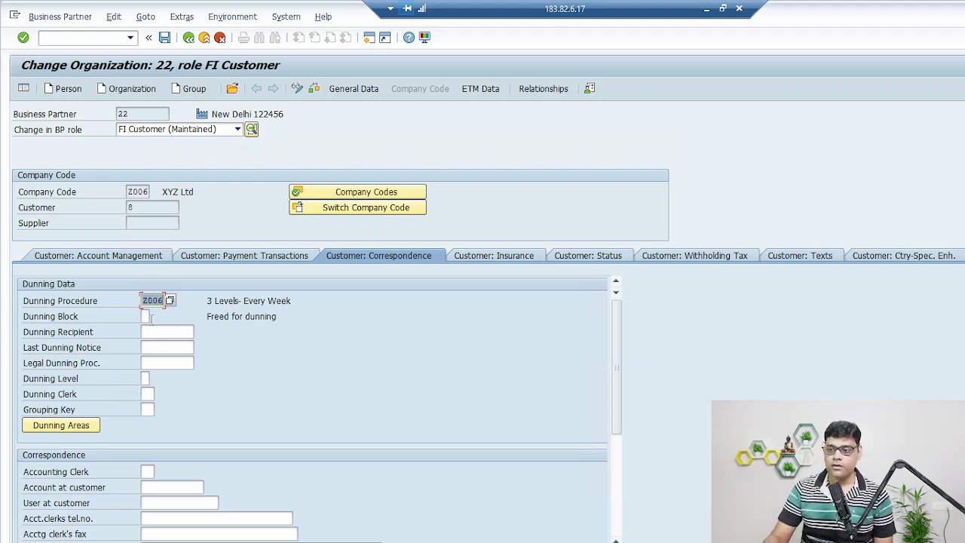
# Step: Set the dunning block to Payment Promise through Phone, then clear it so the customer is freed for dunning
pyautogui.click(153, 317)
pyautogui.click(154, 318)
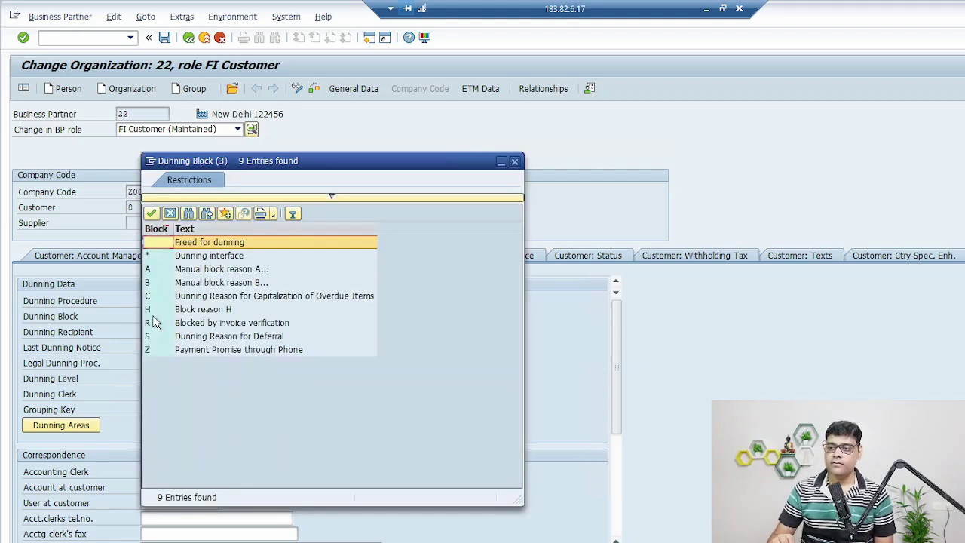
pyautogui.doubleClick(213, 353)
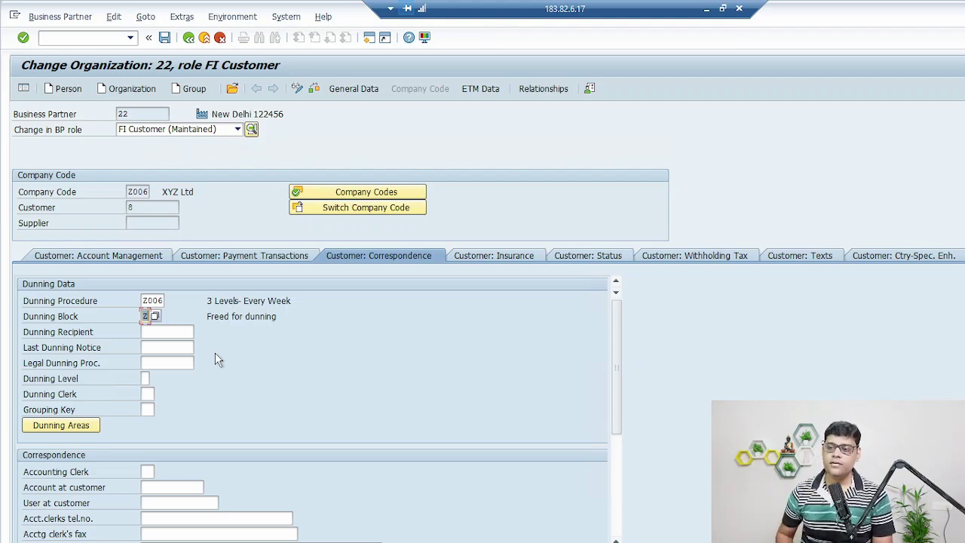
pyautogui.press('Return')
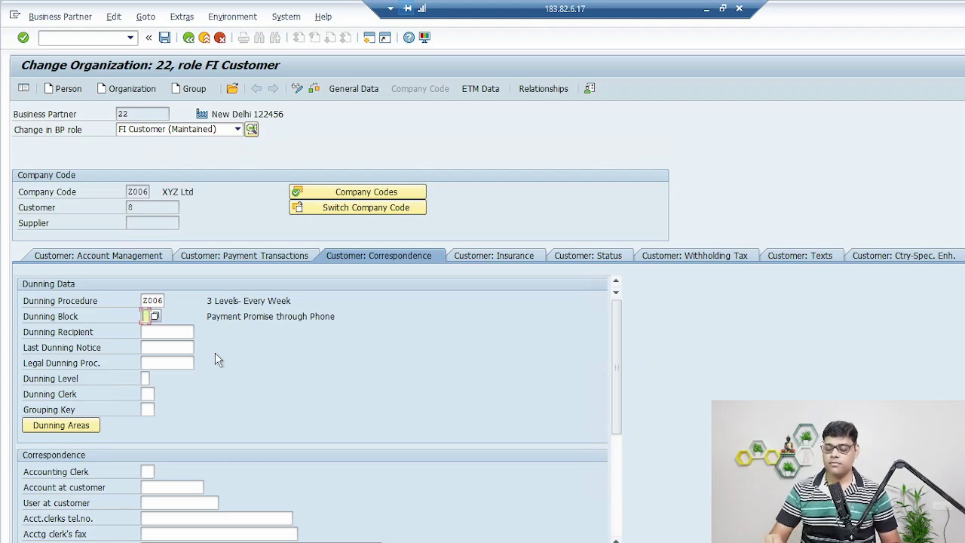
pyautogui.press('Return')
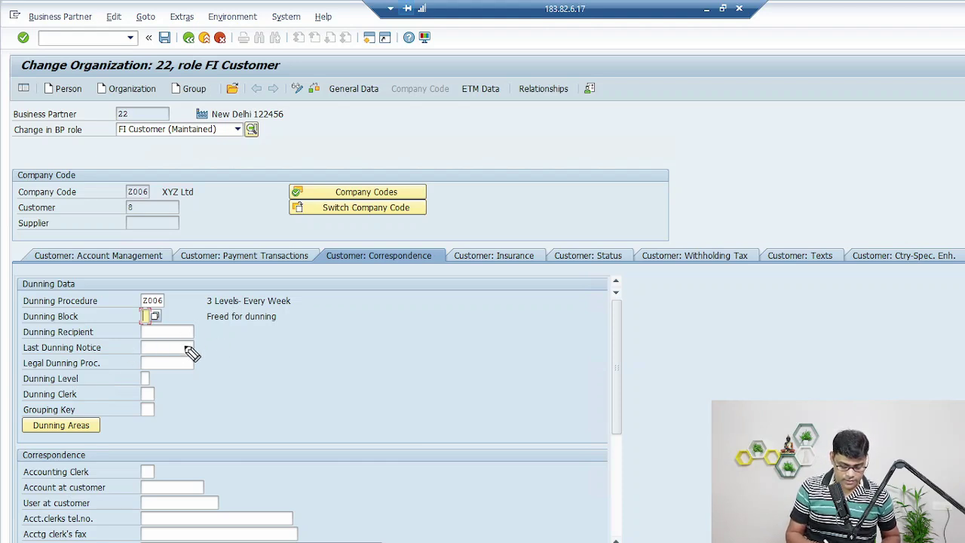
# Step: Save partner 22 with dunning procedure Z006 and an empty dunning block
pyautogui.moveTo(183, 345); pyautogui.dragTo(214, 329)
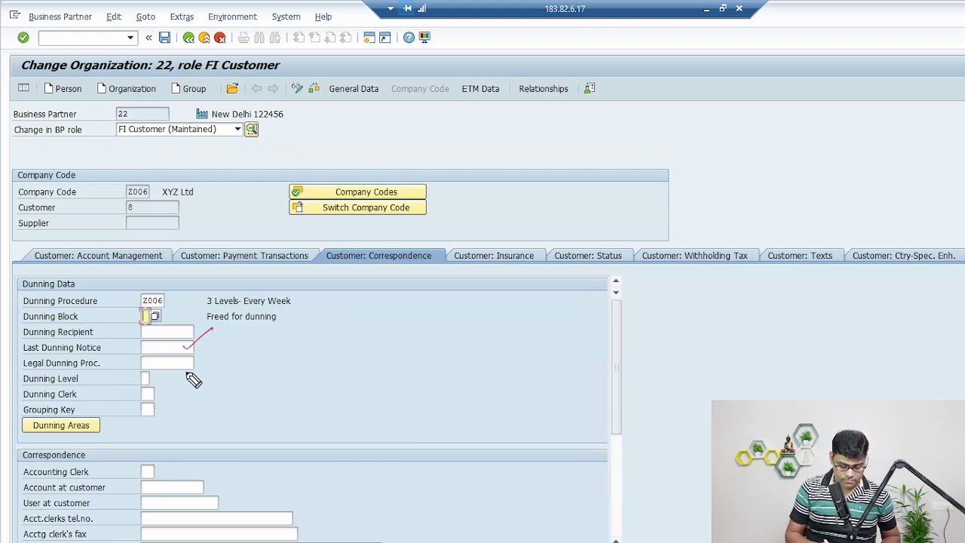
pyautogui.moveTo(153, 383); pyautogui.dragTo(213, 348)
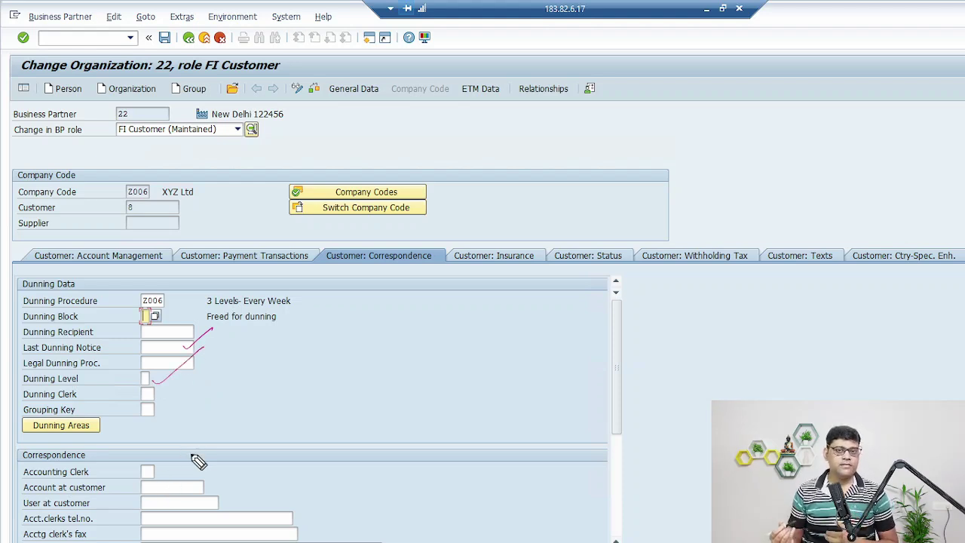
pyautogui.moveTo(209, 315); pyautogui.dragTo(218, 413)
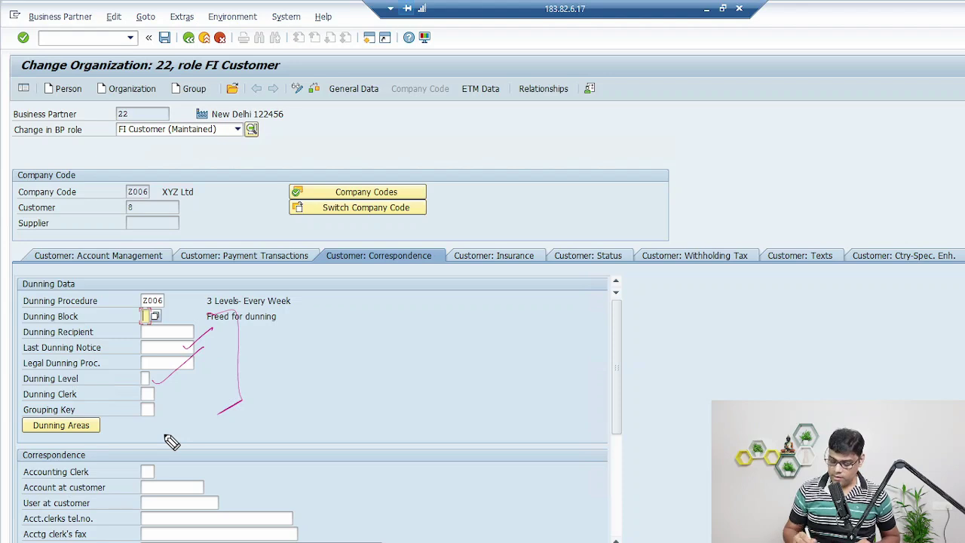
pyautogui.press('Escape')
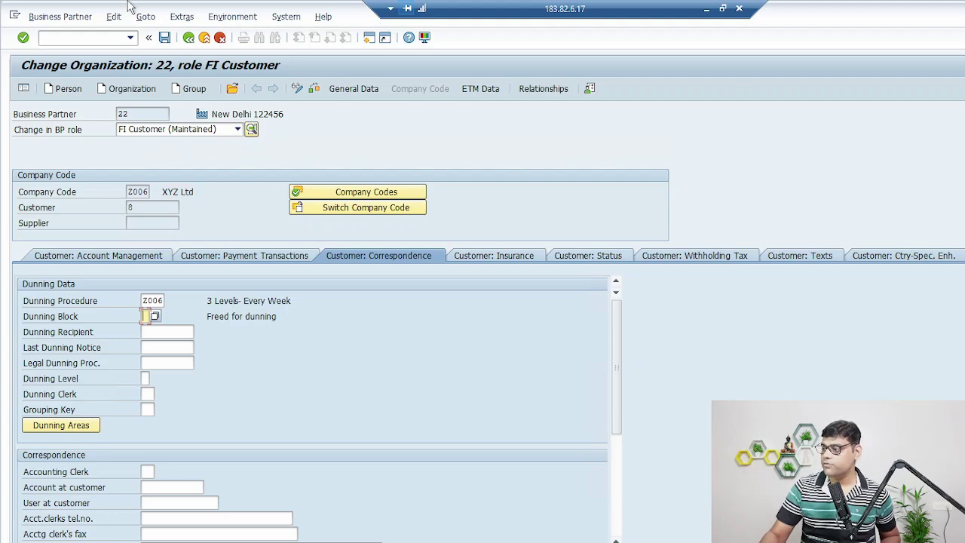
pyautogui.click(165, 38)
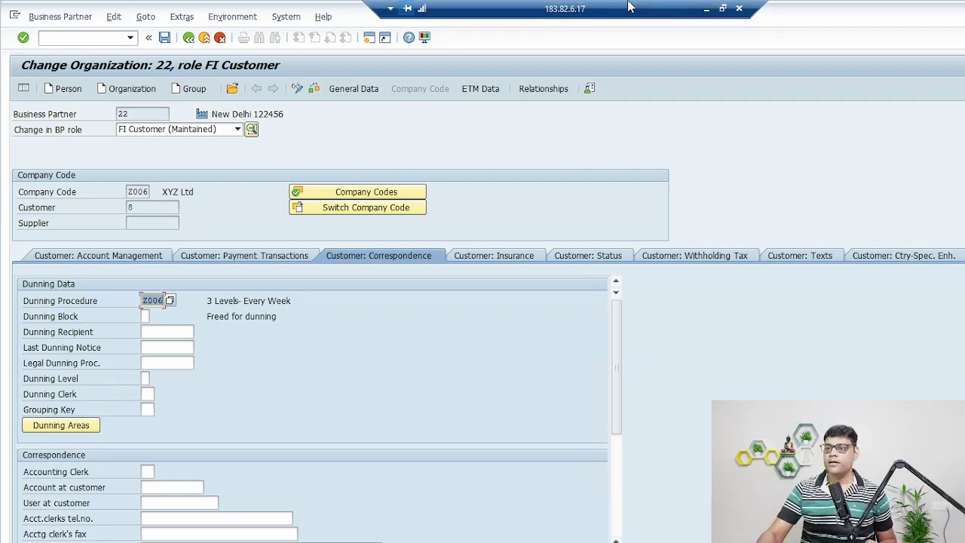
# Step: In a new session, list the customer's three open items (41.107,20 INR) with FBL5N
pyautogui.click(370, 37)
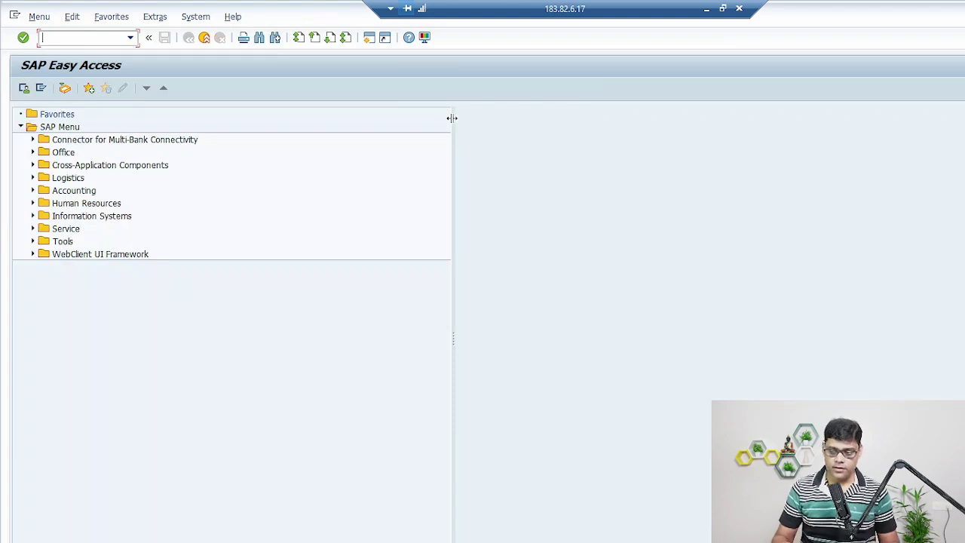
pyautogui.write('FBL5N')
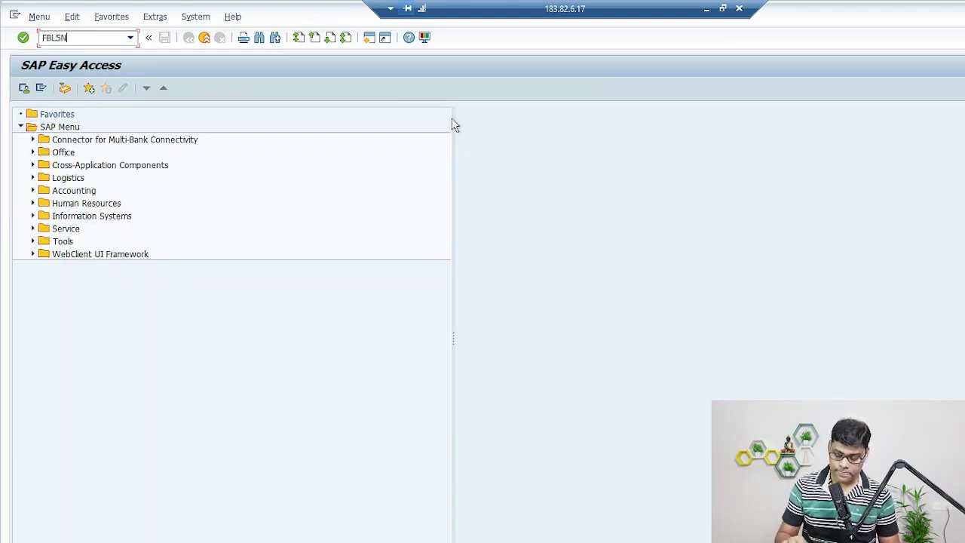
pyautogui.press('Return')
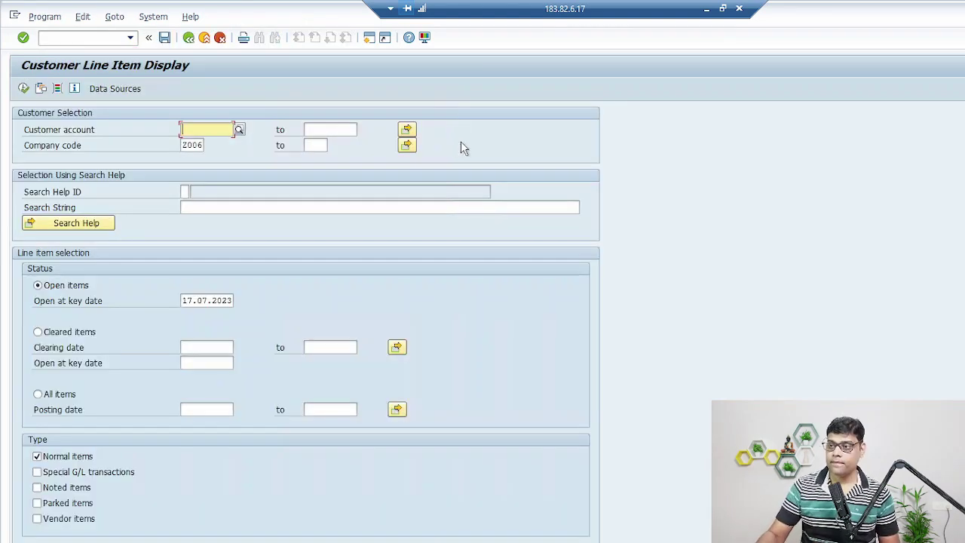
pyautogui.click(23, 88)
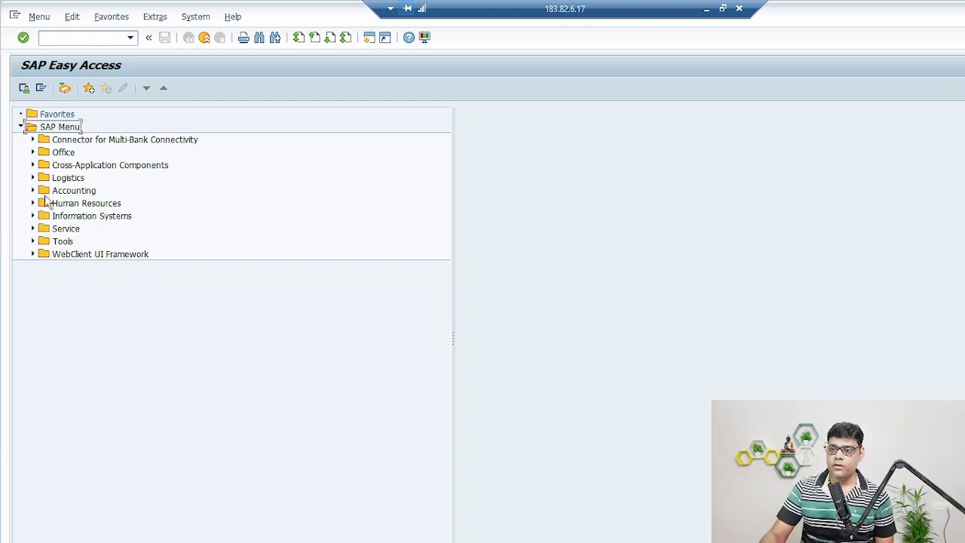
# Step: Start the F150 Dunning transaction from Accounting > Financial Accounting > Accounts Receivable > Periodic Processing
pyautogui.click(33, 191)
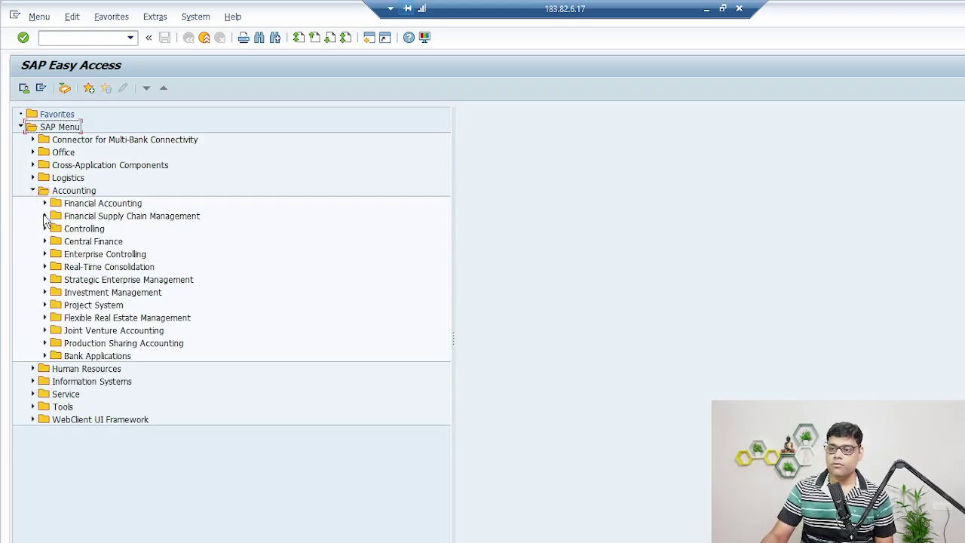
pyautogui.click(45, 205)
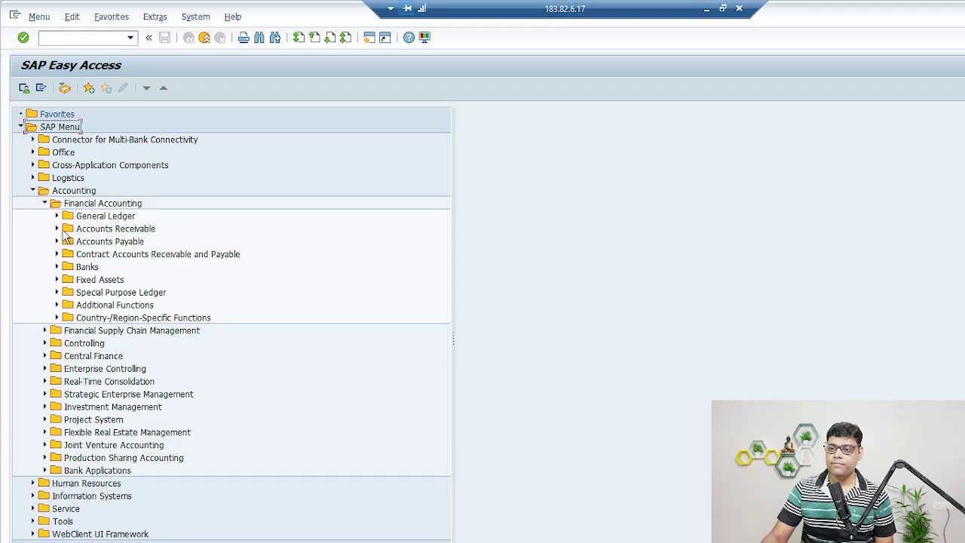
pyautogui.click(56, 228)
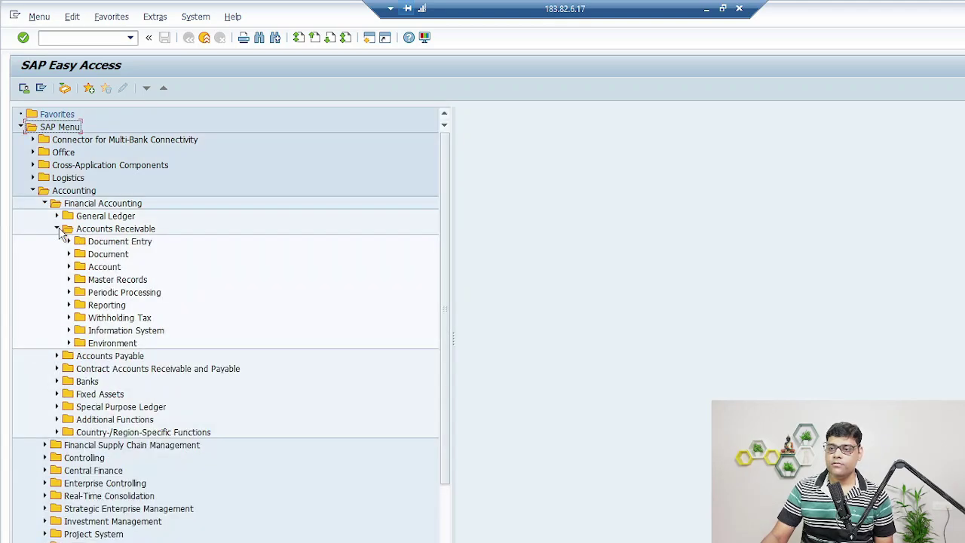
pyautogui.click(68, 293)
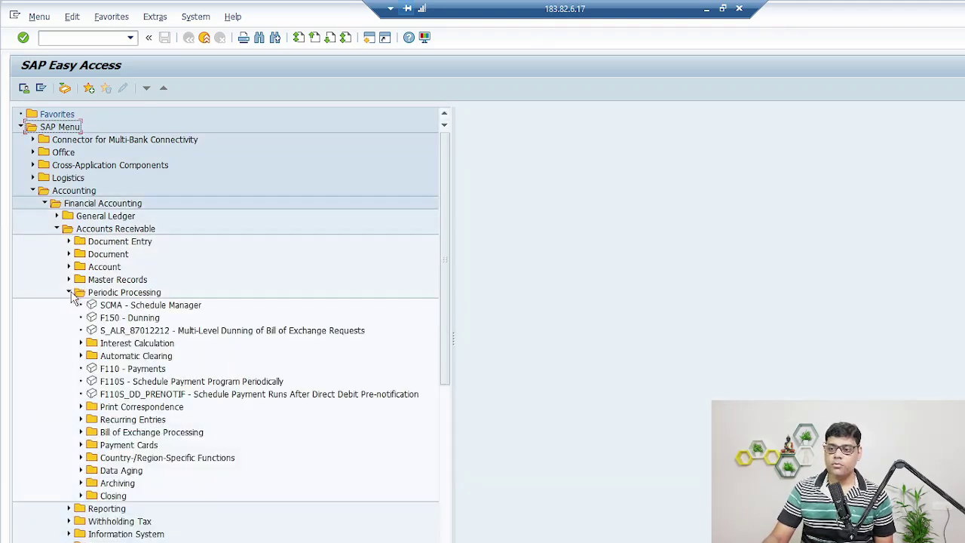
pyautogui.click(130, 318)
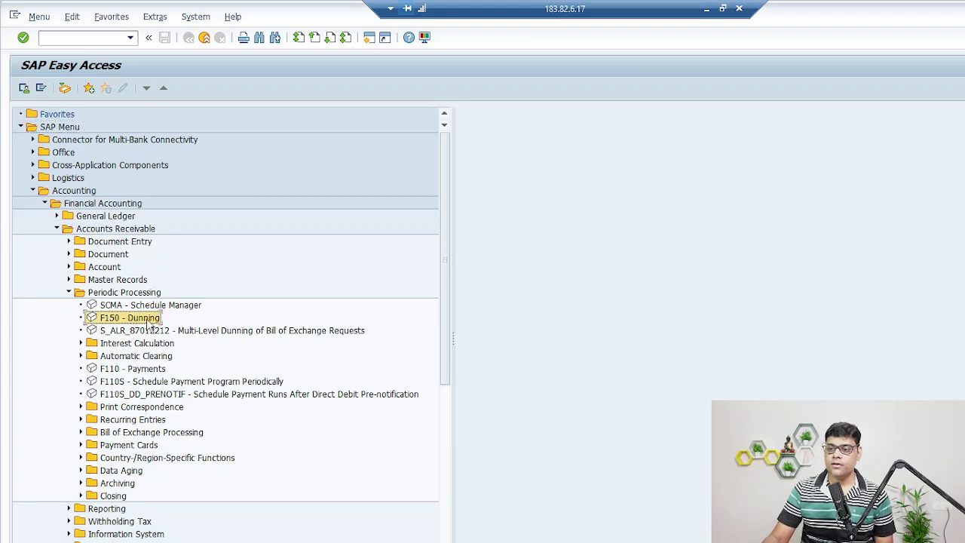
pyautogui.doubleClick(134, 319)
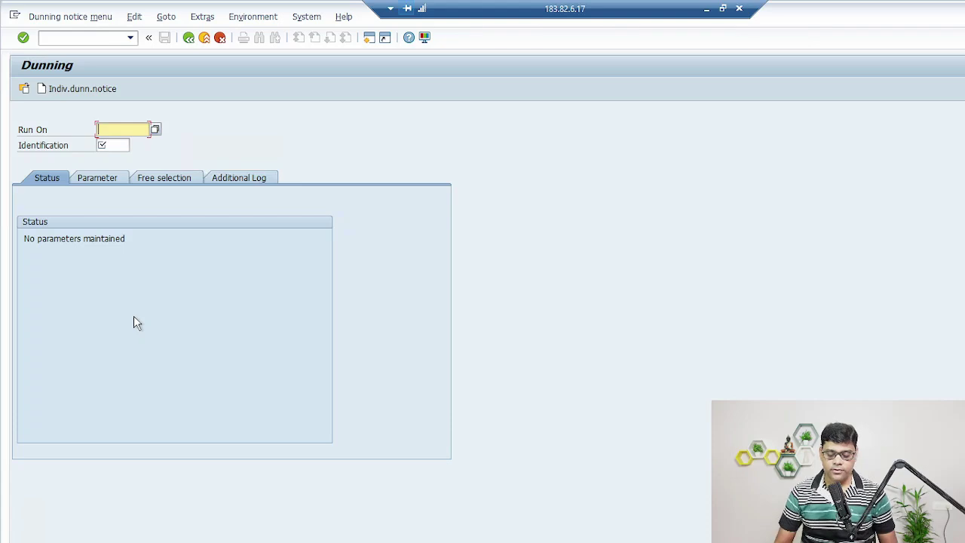
# Step: Enter Run On 17.07.2023 with identification Z61 and go to the Parameter tab
pyautogui.write('17.07.2023')
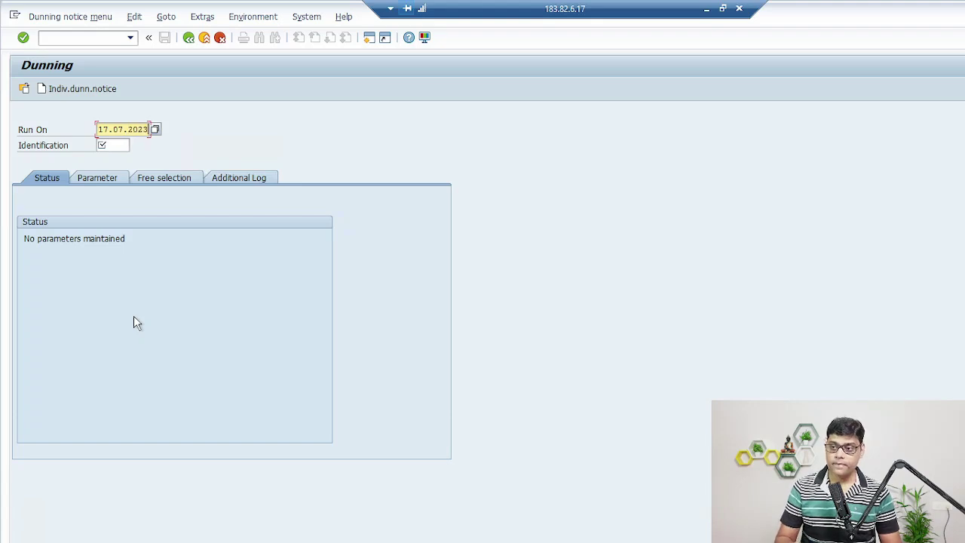
pyautogui.press('Tab')
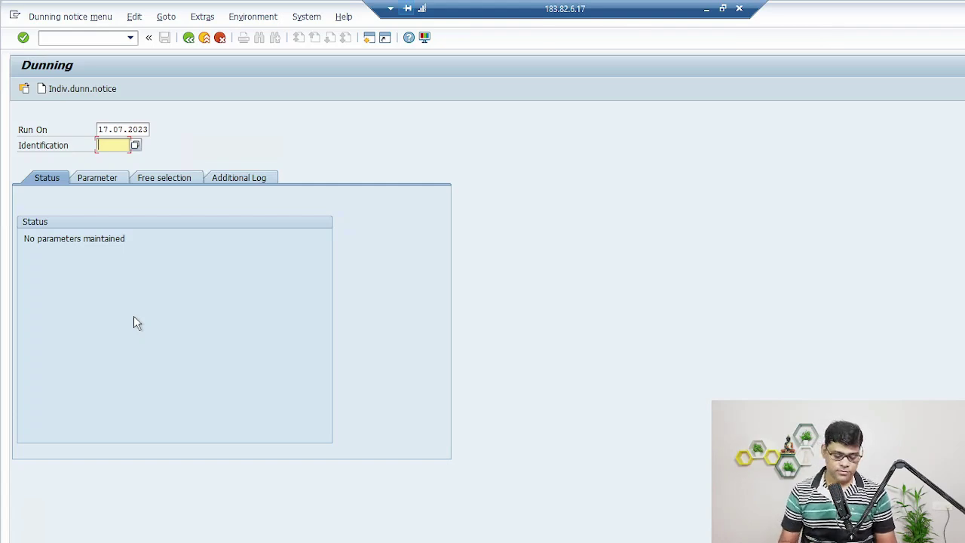
pyautogui.write('Z61')
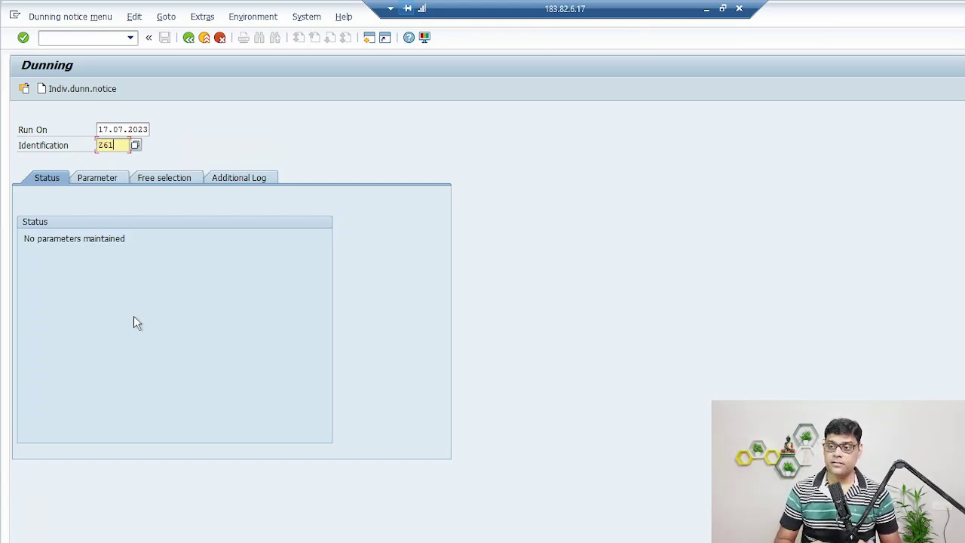
pyautogui.click(106, 178)
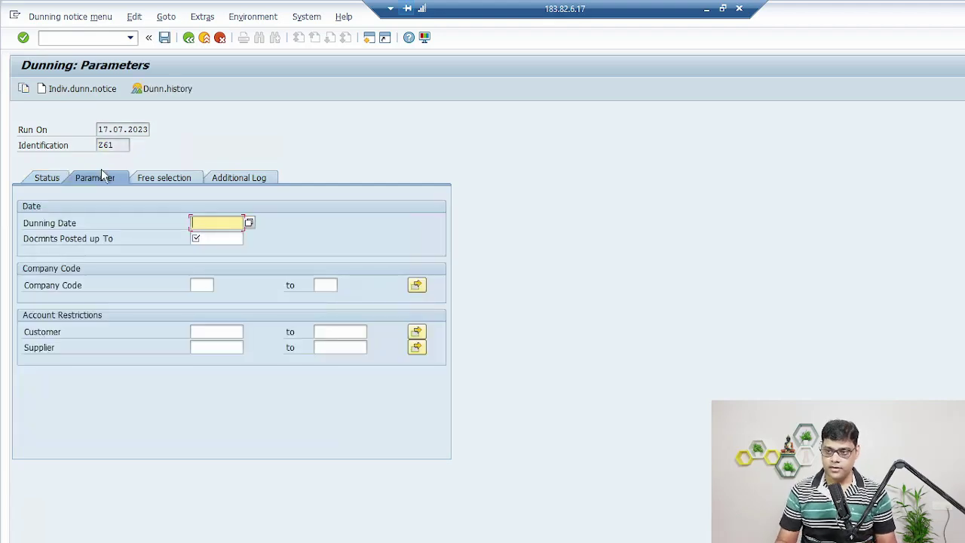
# Step: Set both Dunning Date and Documents Posted Up To to 17.07.2023
pyautogui.press('F4')
pyautogui.press('Return')
pyautogui.press('Tab')
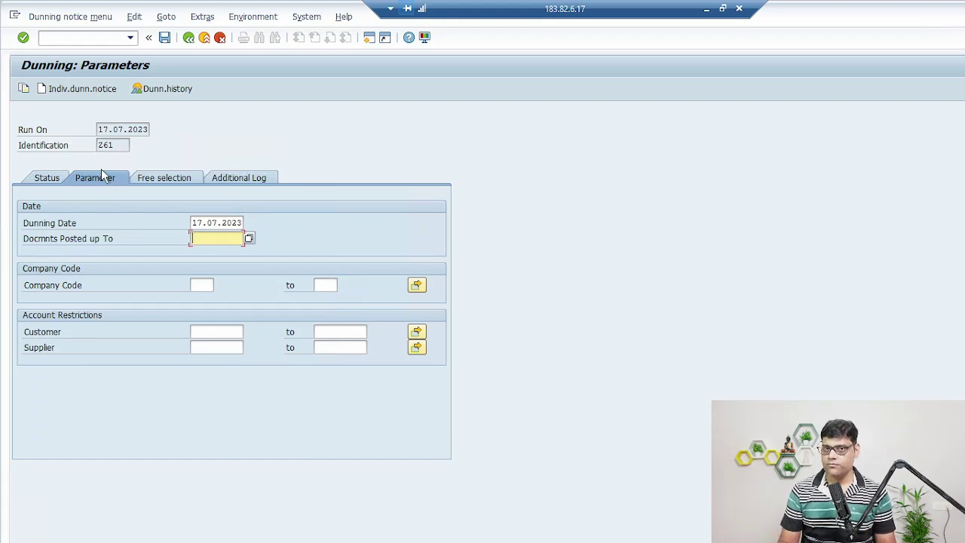
pyautogui.press('F4')
pyautogui.press('Return')
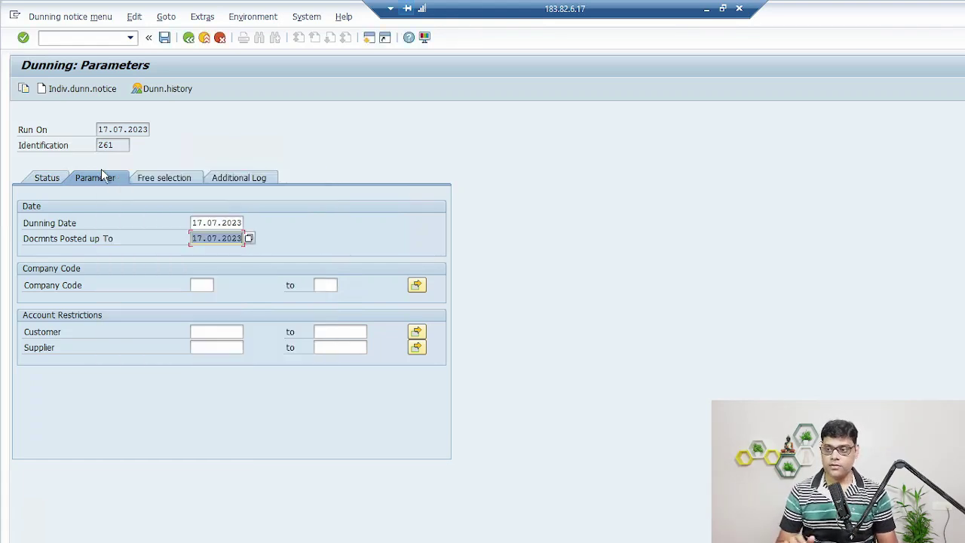
pyautogui.press('Tab')
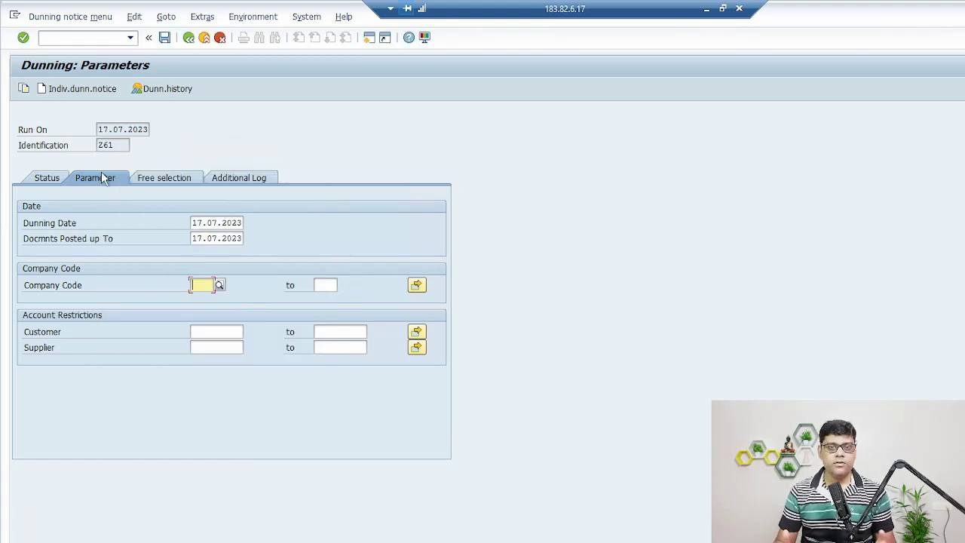
# Step: Restrict the dunning run to company code Z006 and customer 6
pyautogui.write('Z006')
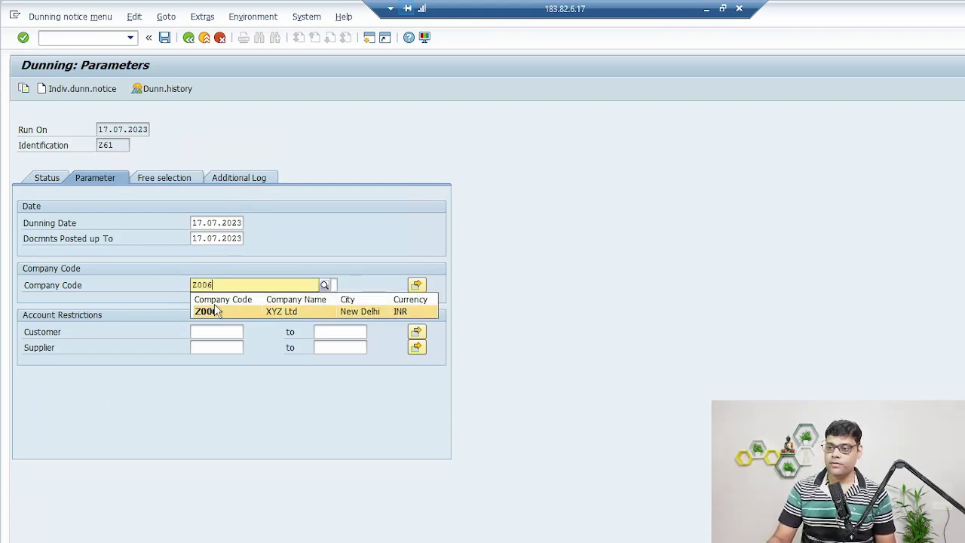
pyautogui.click(212, 311)
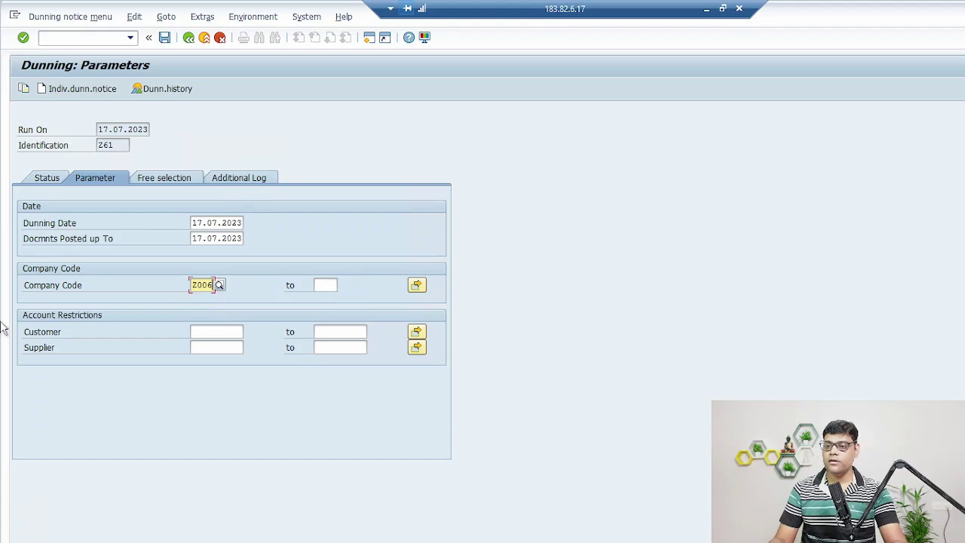
pyautogui.click(226, 331)
pyautogui.press('F4')
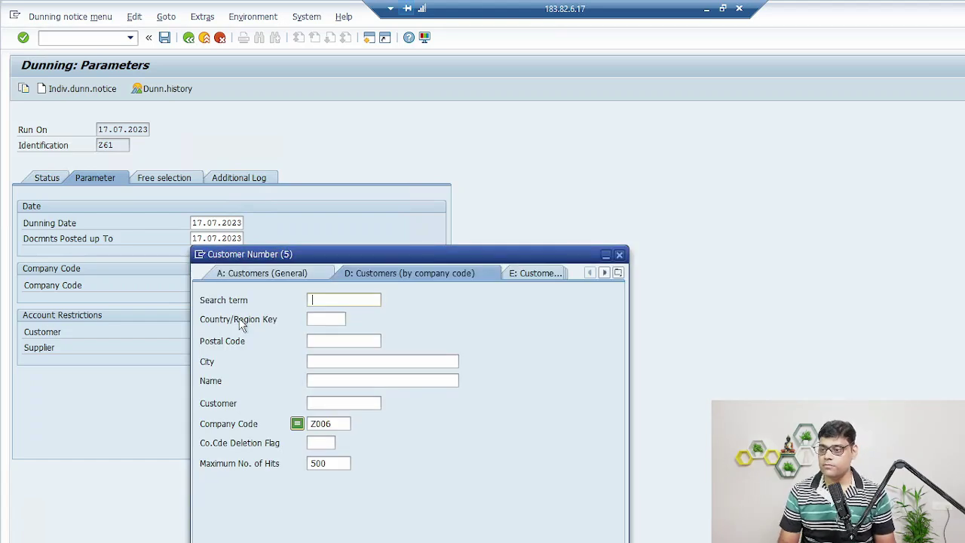
pyautogui.press('Return')
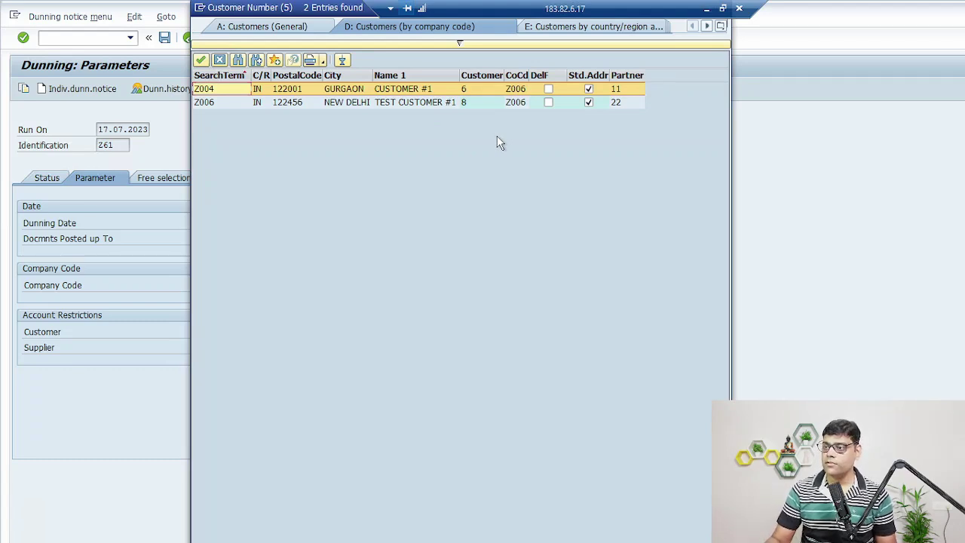
pyautogui.doubleClick(401, 92)
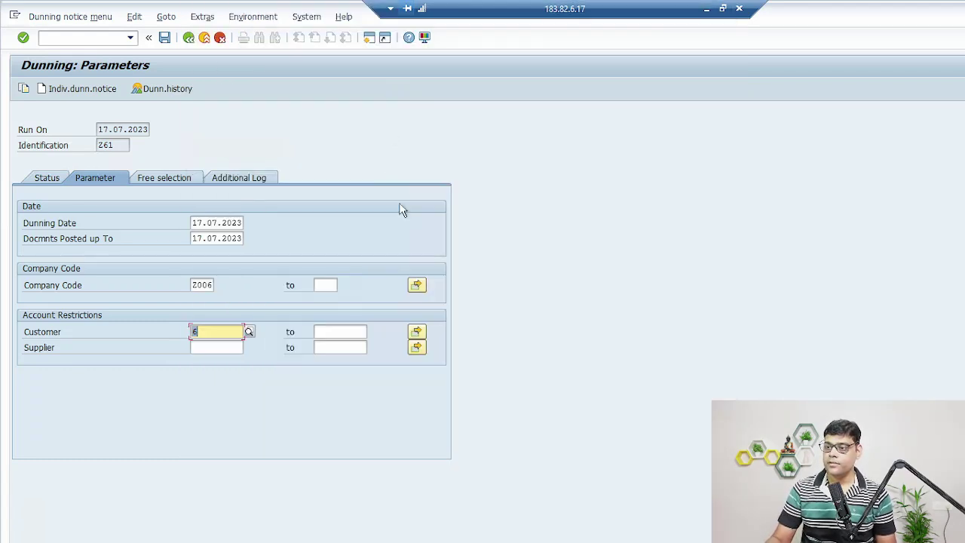
# Step: In a second SAP session, open document display FB03, then enter /NXD03
pyautogui.click(370, 38)
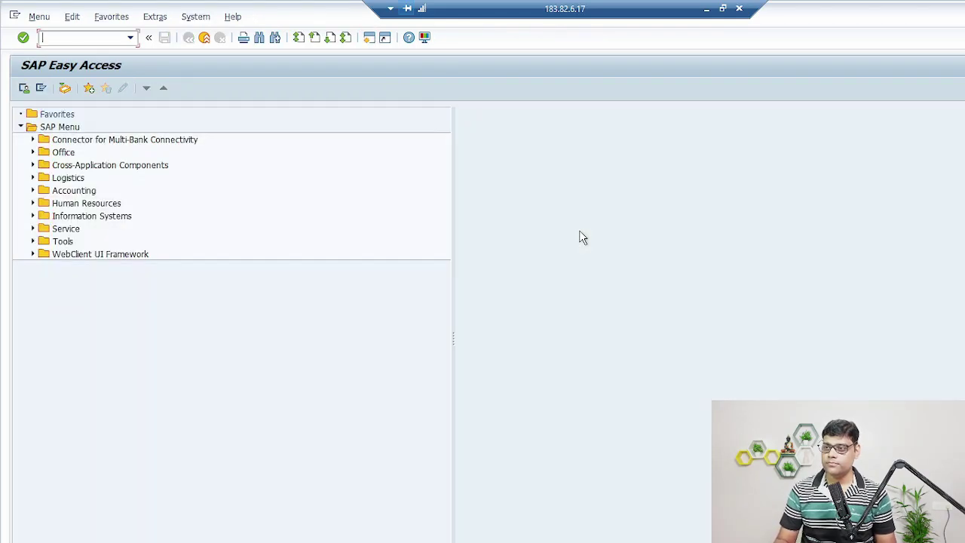
pyautogui.write('FB03')
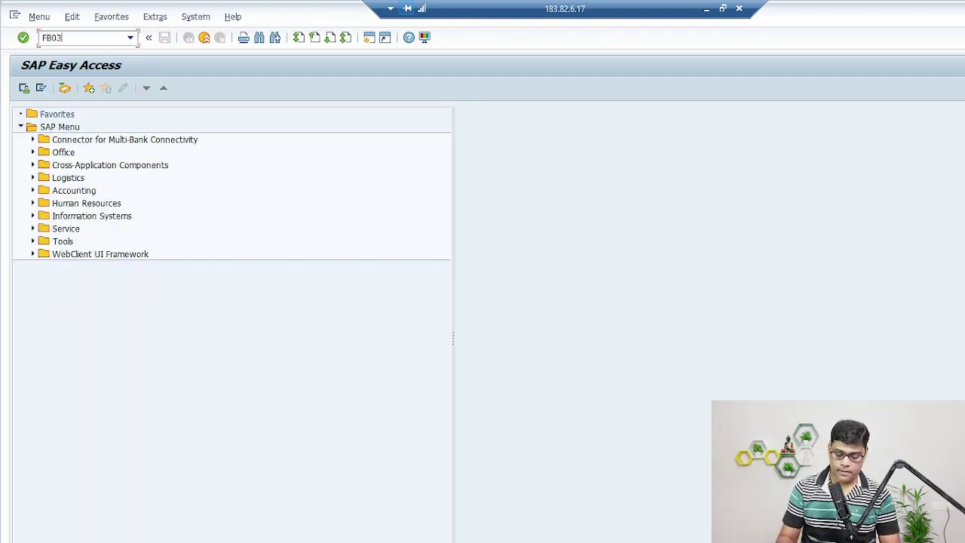
pyautogui.press('Return')
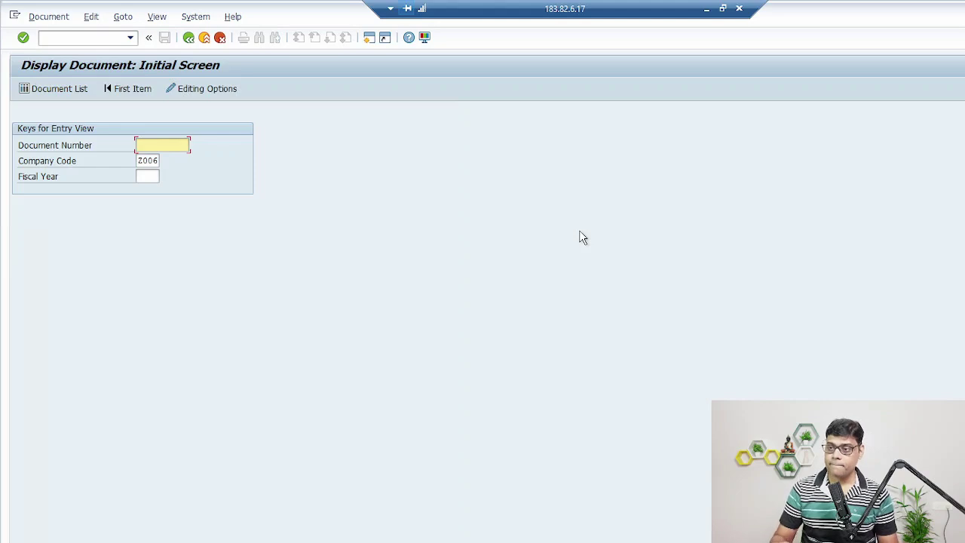
pyautogui.click(72, 39)
pyautogui.write('/N')
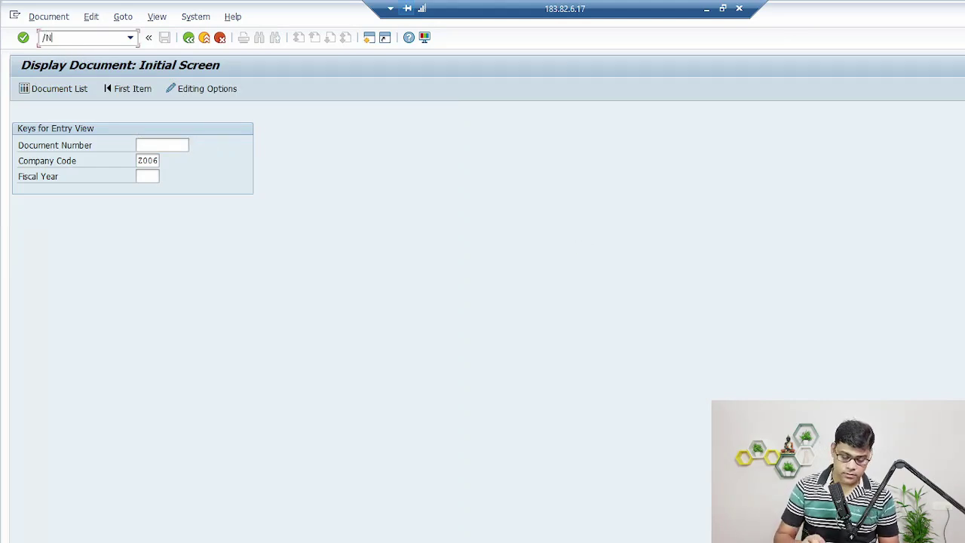
pyautogui.write('XD03')
# Step: Display the master record of customer 8 in Customer Display
pyautogui.press('Return')
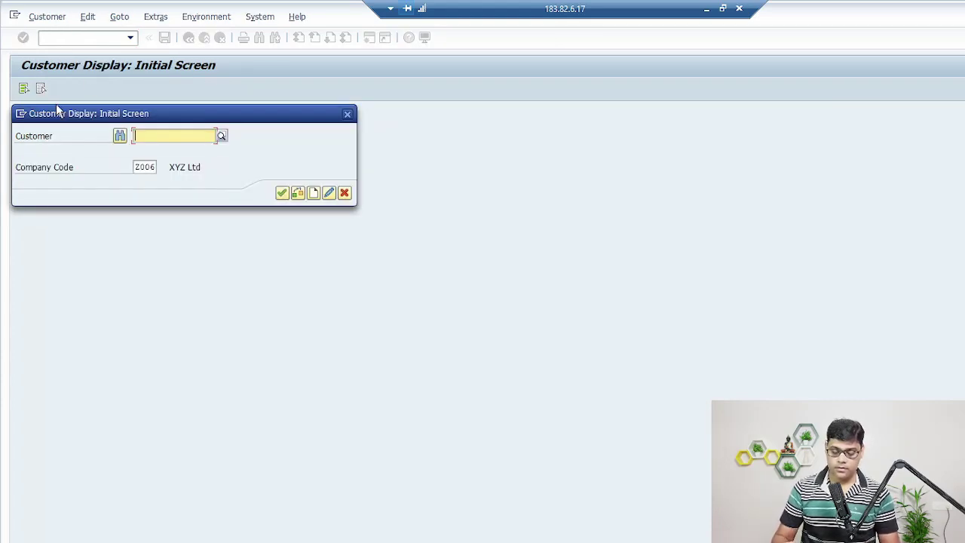
pyautogui.write('8')
pyautogui.press('Return')
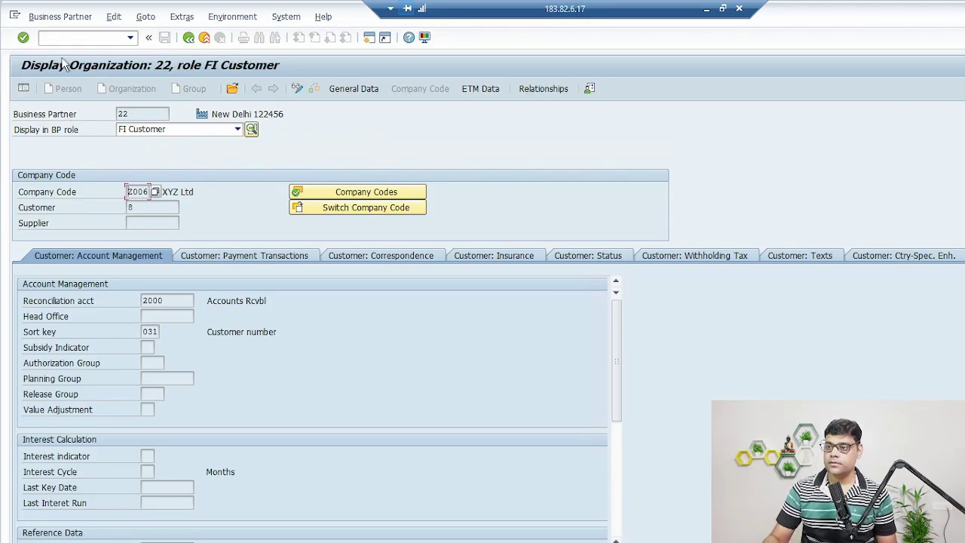
pyautogui.click(298, 90)
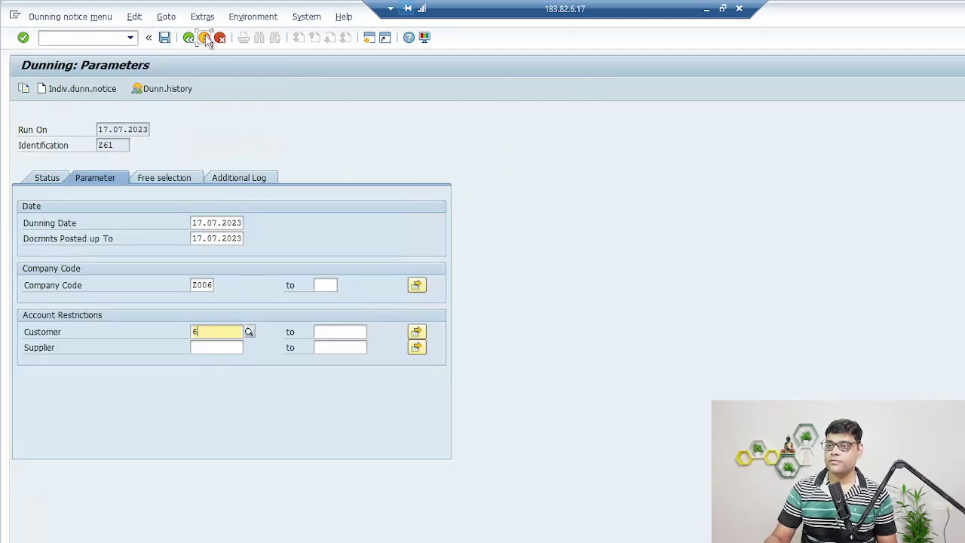
# Step: Leave customer display with /nf150 and cancel its dialog to reach SAP Easy Access
pyautogui.click(203, 37)
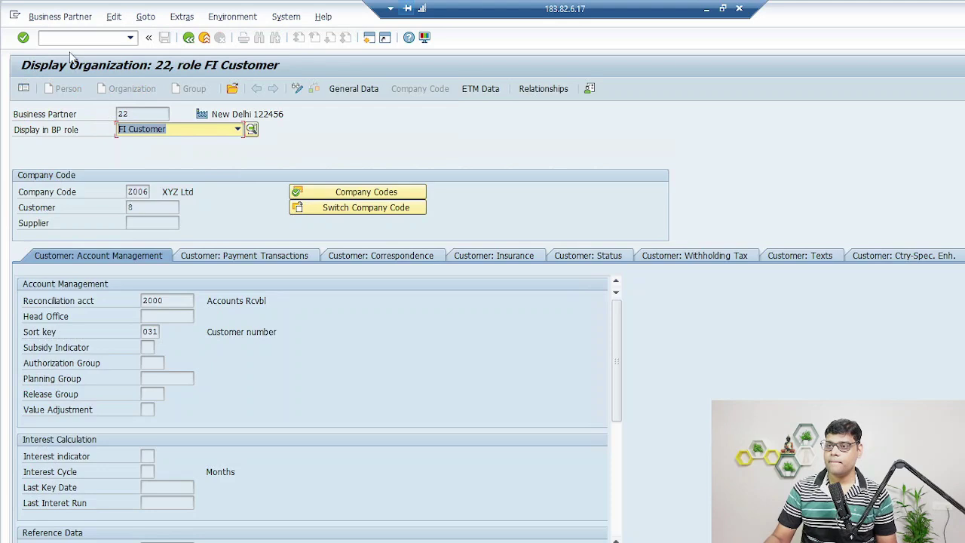
pyautogui.click(67, 39)
pyautogui.write('/nf150')
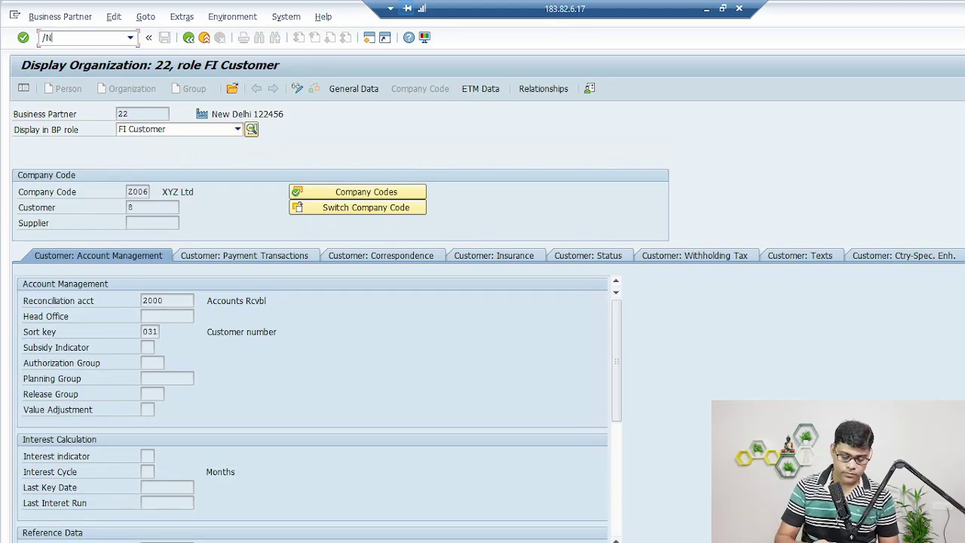
pyautogui.press('Return')
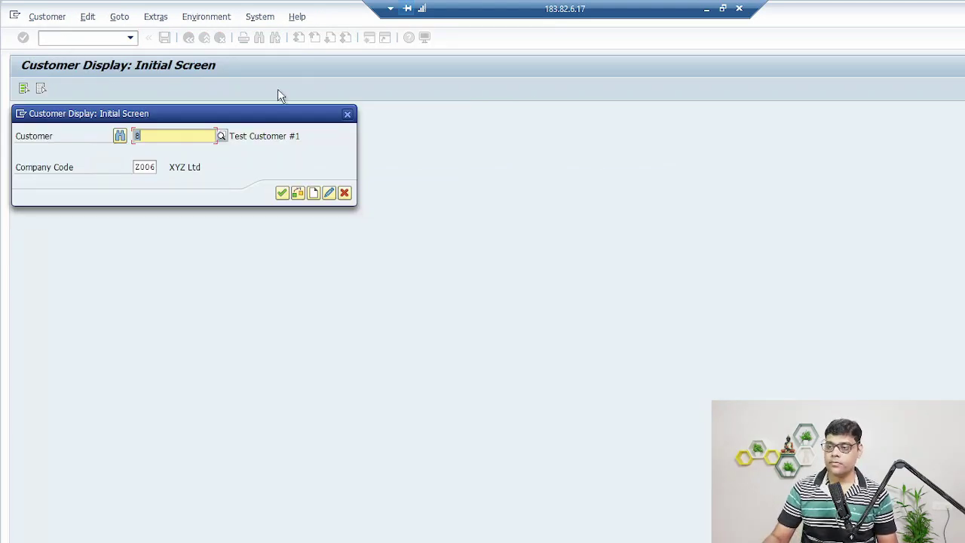
pyautogui.click(344, 194)
# Step: Try to change customer 8 with FD02, then dismiss the account-blocked error and cancel
pyautogui.write('FGD02')
pyautogui.press('BackSpace')
pyautogui.press('BackSpace')
pyautogui.press('BackSpace')
pyautogui.press('BackSpace')
pyautogui.press('BackSpace')
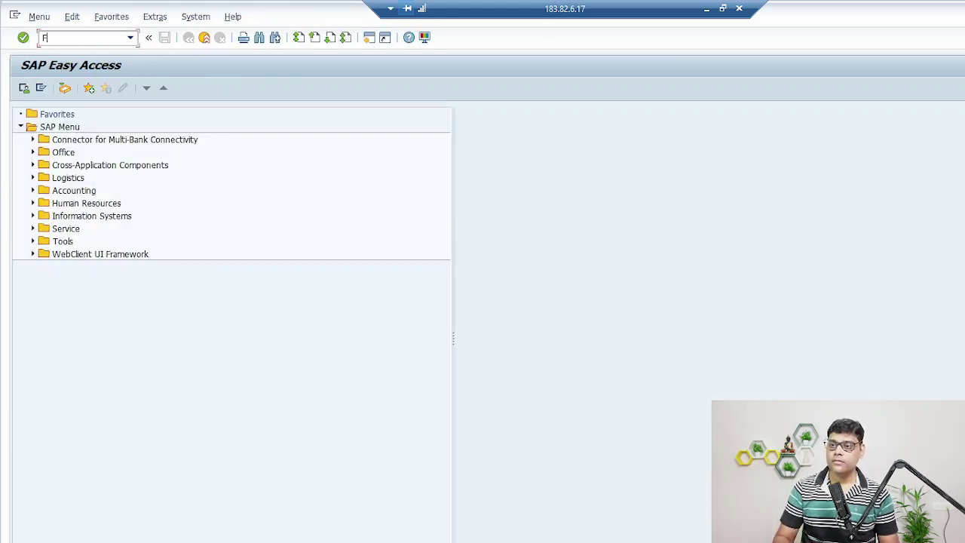
pyautogui.write('FD02')
pyautogui.press('Return')
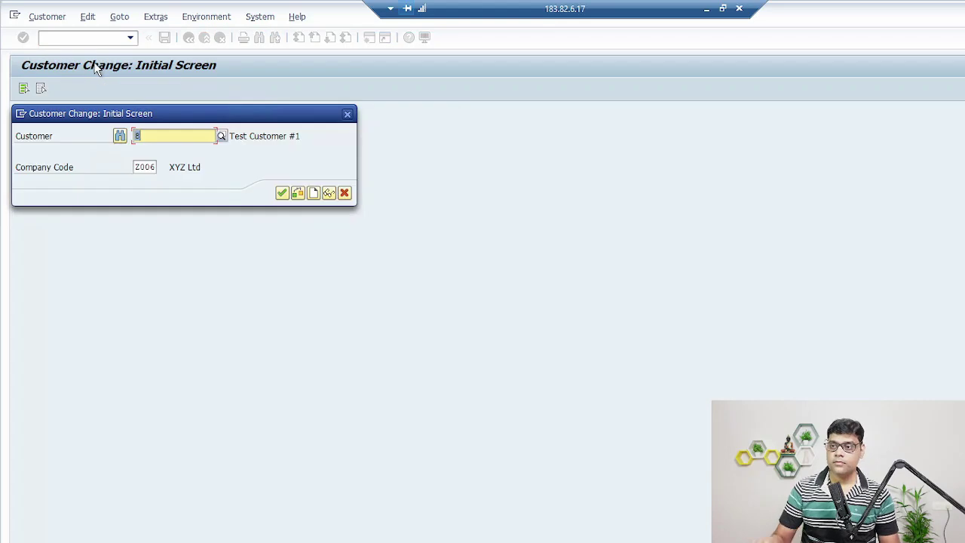
pyautogui.press('Return')
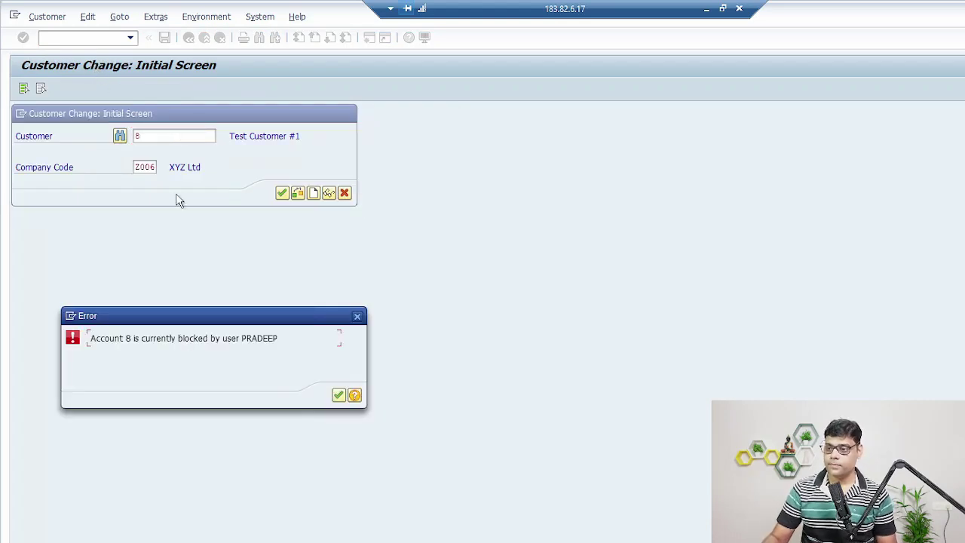
pyautogui.press('Return')
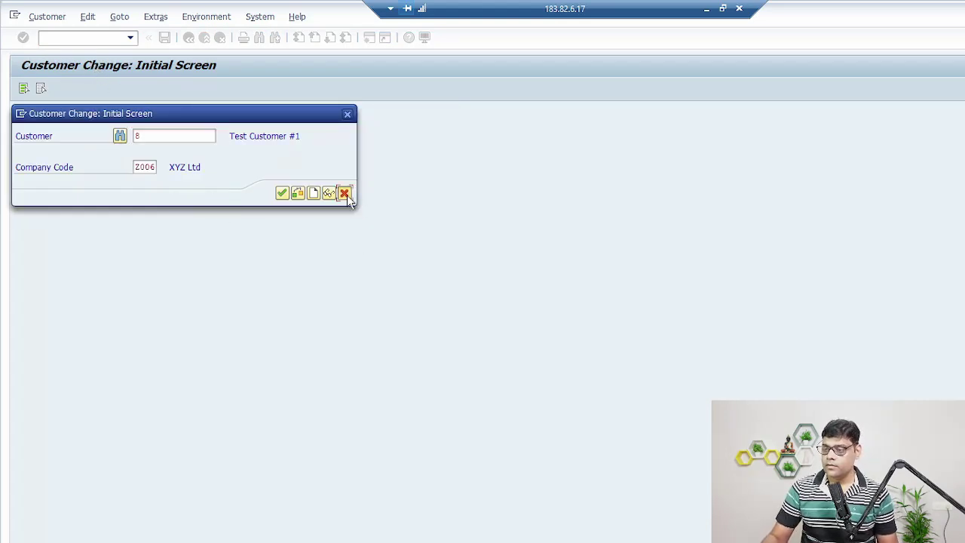
pyautogui.click(345, 193)
# Step: Switch windows back to the SAP session showing the F150 Dunning menu entry
pyautogui.hotkey('alt', 'Tab')
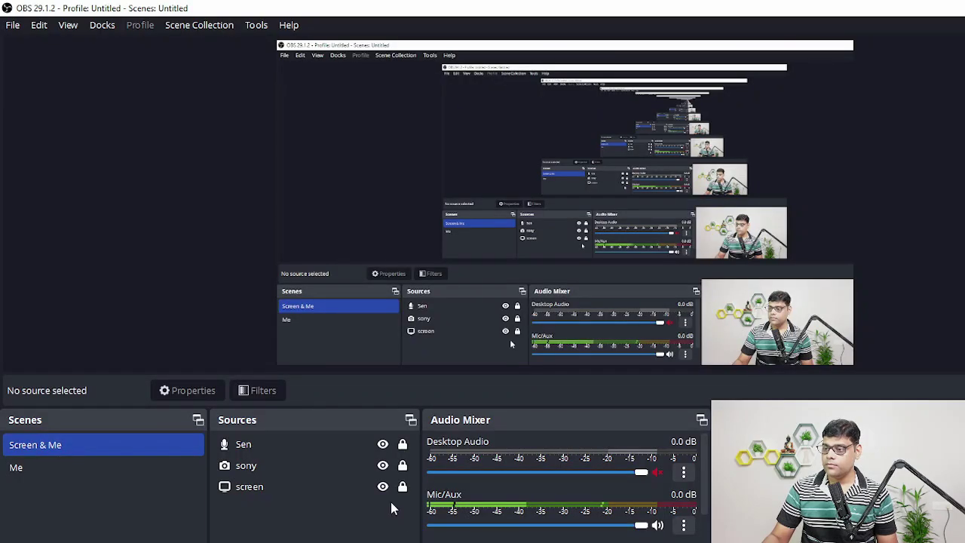
pyautogui.press('super+d')
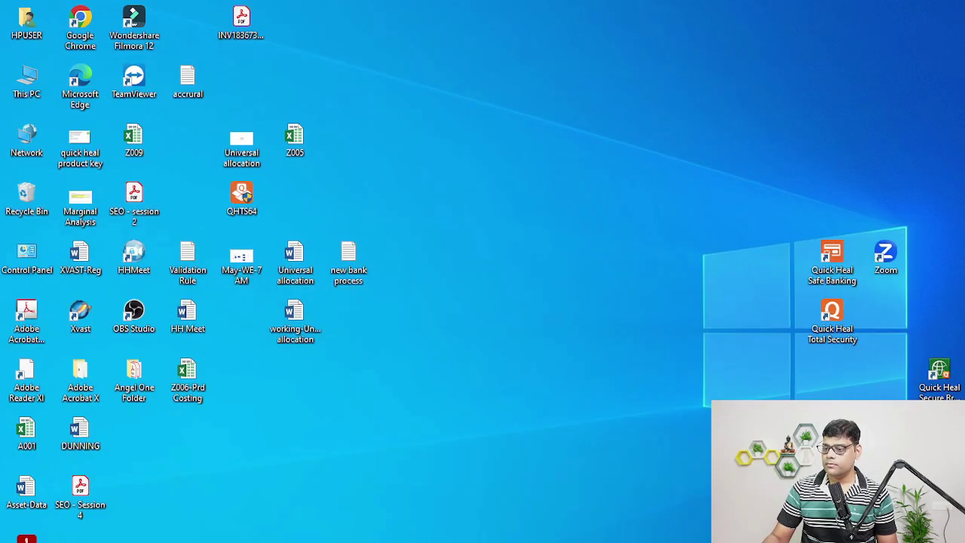
pyautogui.hotkey('alt', 'Tab')
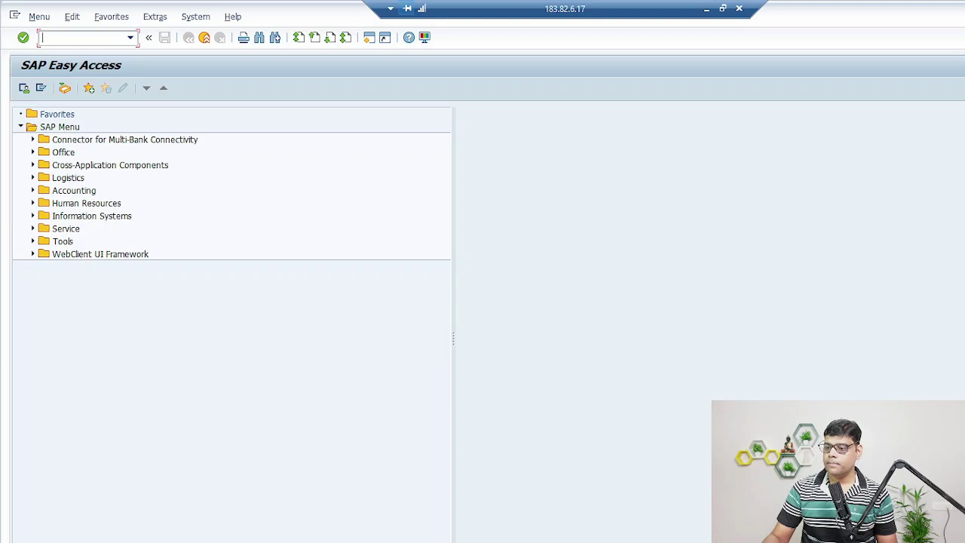
pyautogui.hotkey('alt', 'Tab')
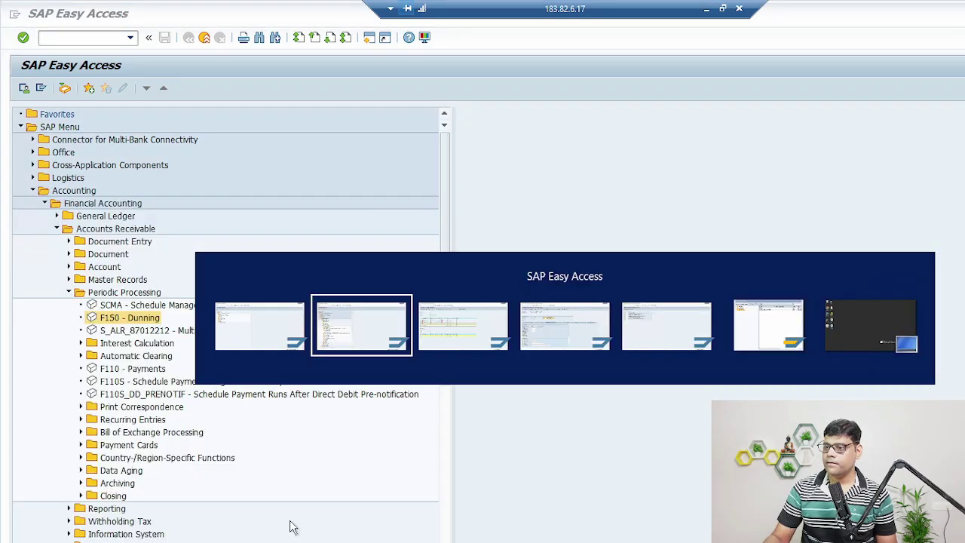
# Step: Exit the customer change screen, check the dunning procedure list, and open a new SAP session
pyautogui.hotkey('alt', 'Tab')
pyautogui.hotkey('alt', 'Tab')
pyautogui.hotkey('alt', 'Tab')
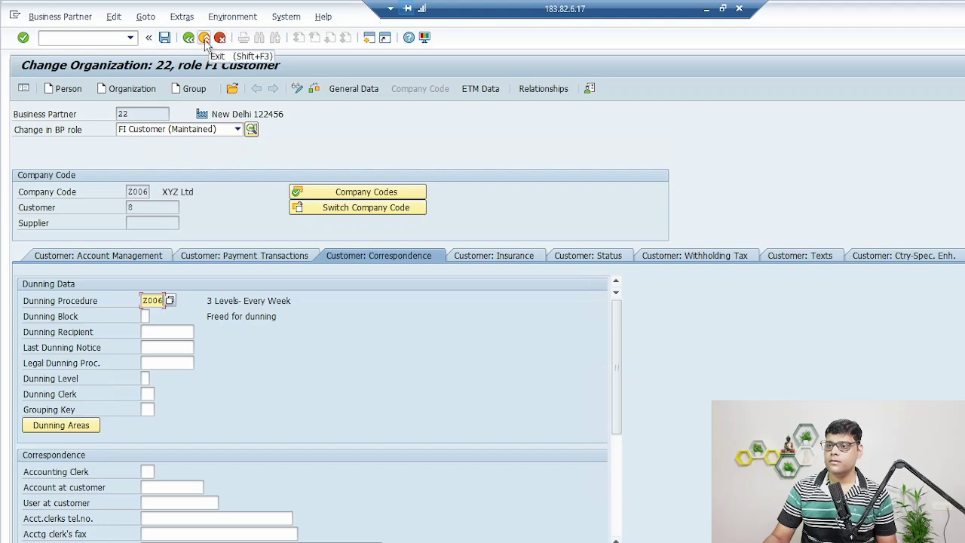
pyautogui.click(204, 38)
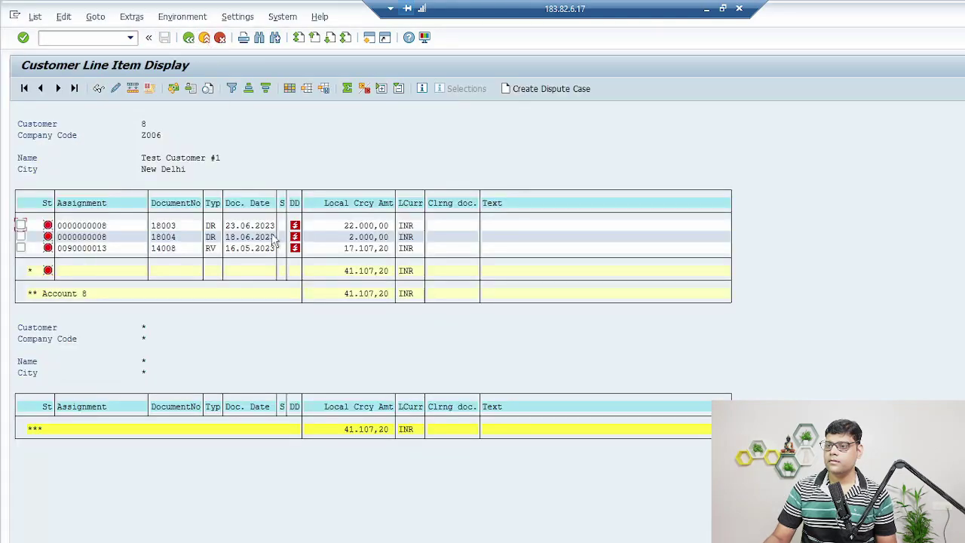
pyautogui.hotkey('alt', 'Tab')
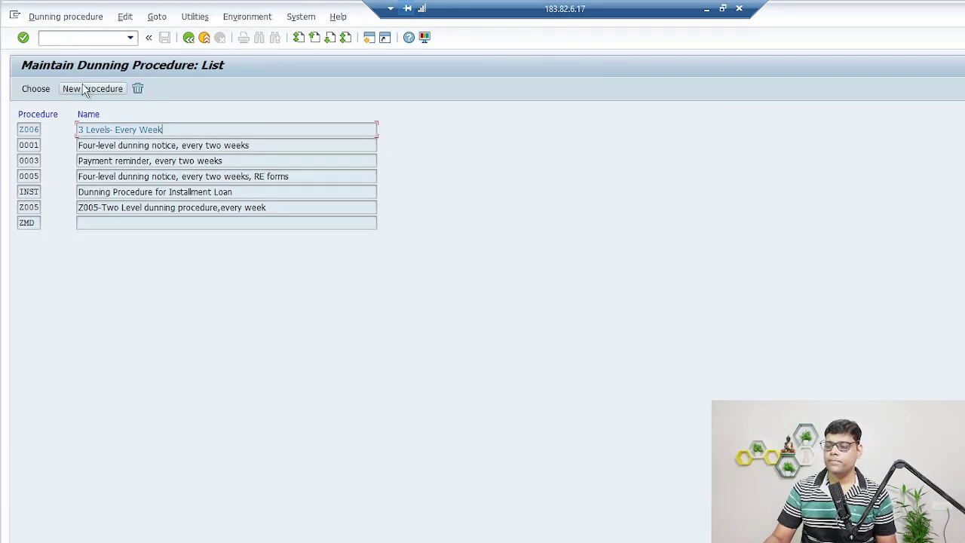
pyautogui.hotkey('alt', 'Tab')
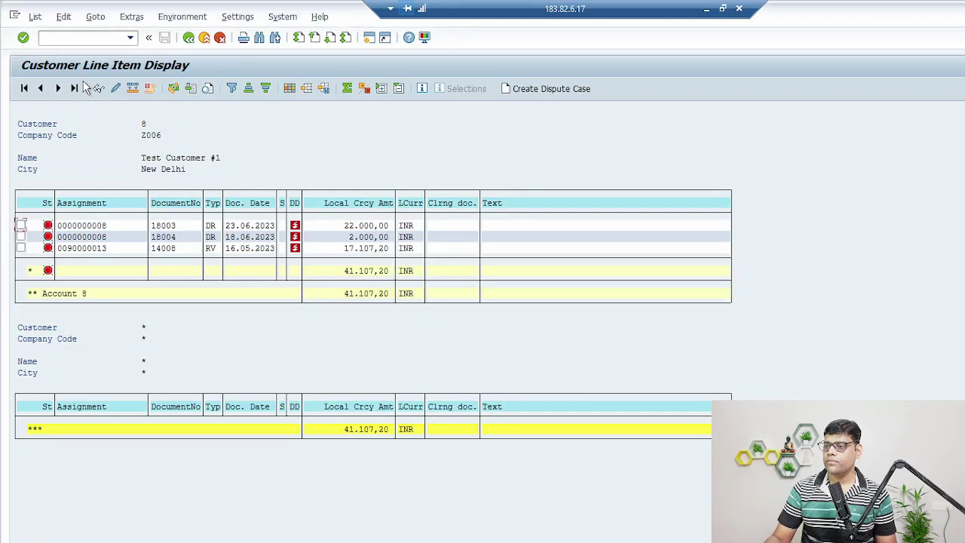
pyautogui.click(370, 39)
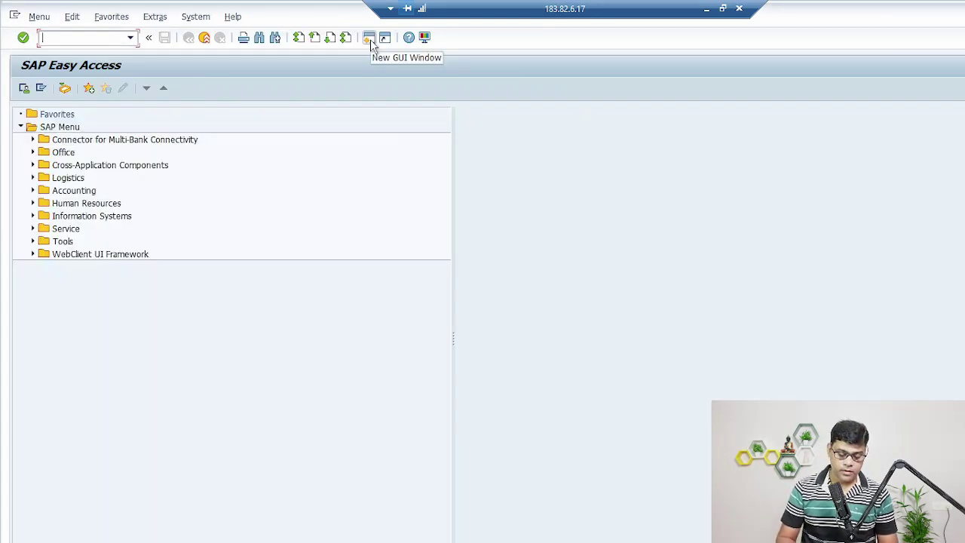
# Step: Give customer 8 dunning procedure Z006 in its Correspondence data for company Z006 and save
pyautogui.write('FD03')
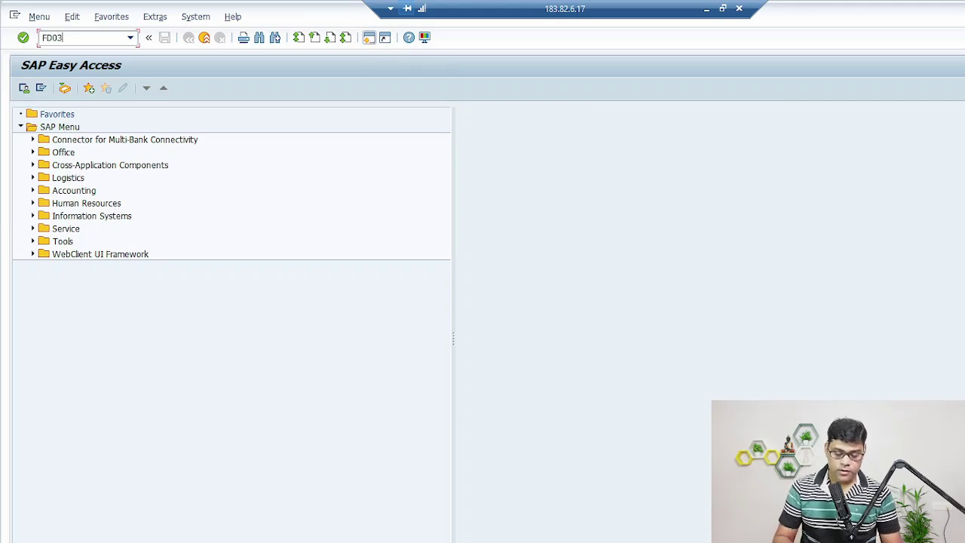
pyautogui.press('Return')
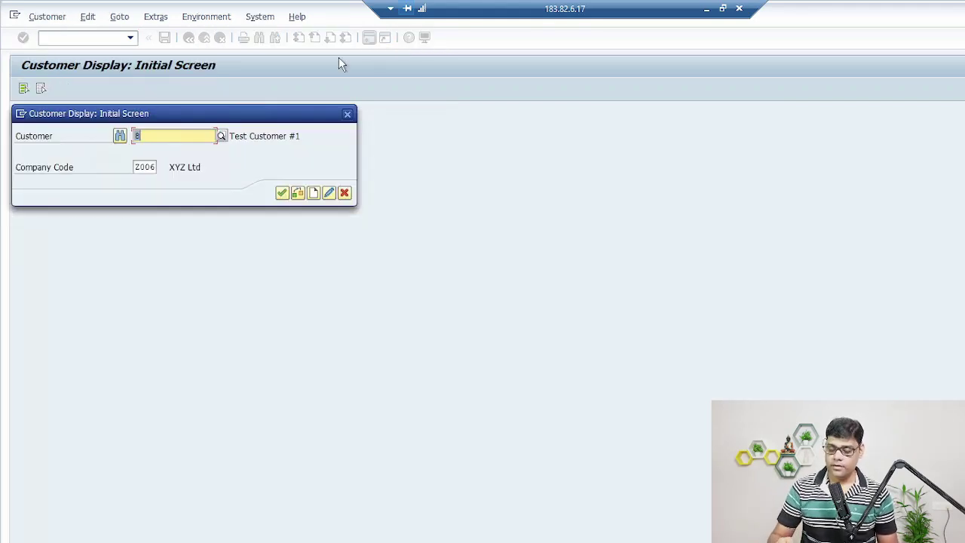
pyautogui.press('Return')
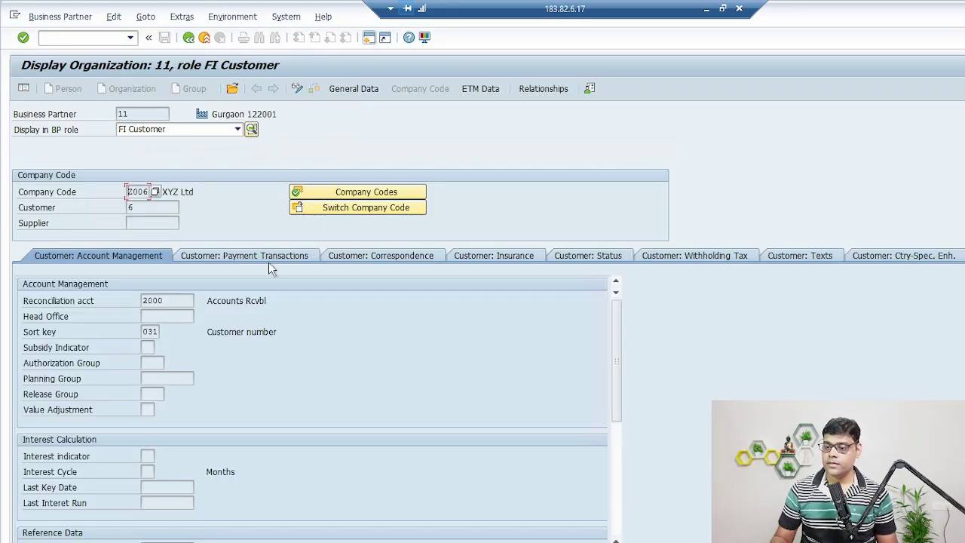
pyautogui.click(405, 253)
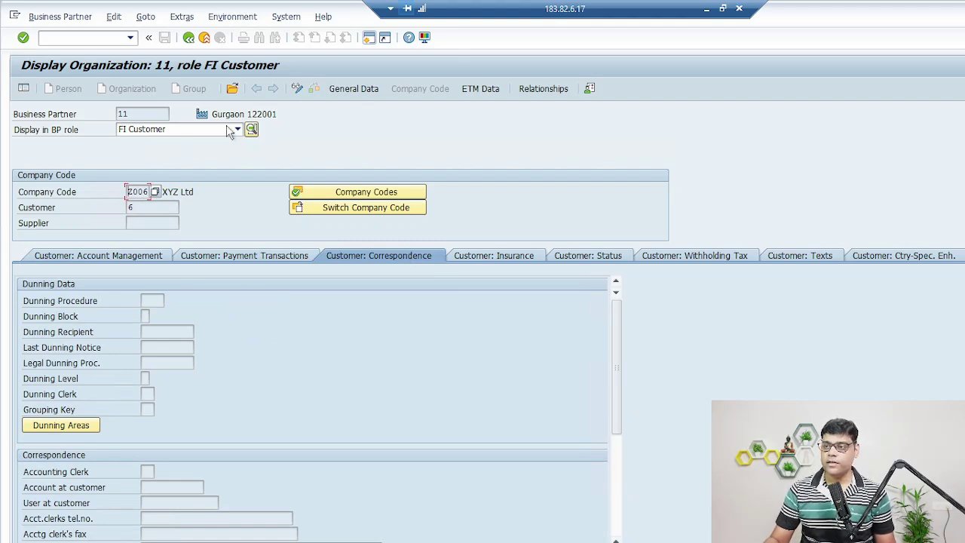
pyautogui.click(298, 89)
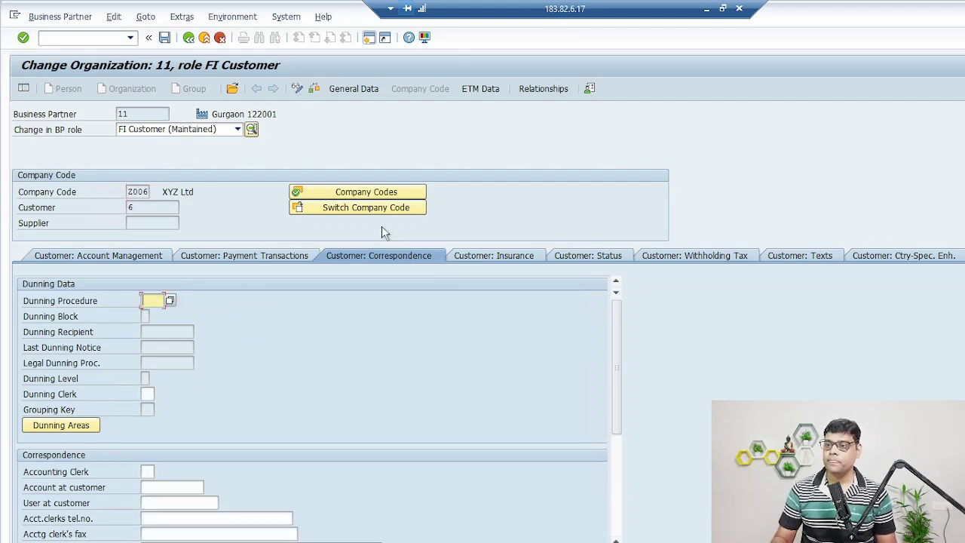
pyautogui.click(170, 301)
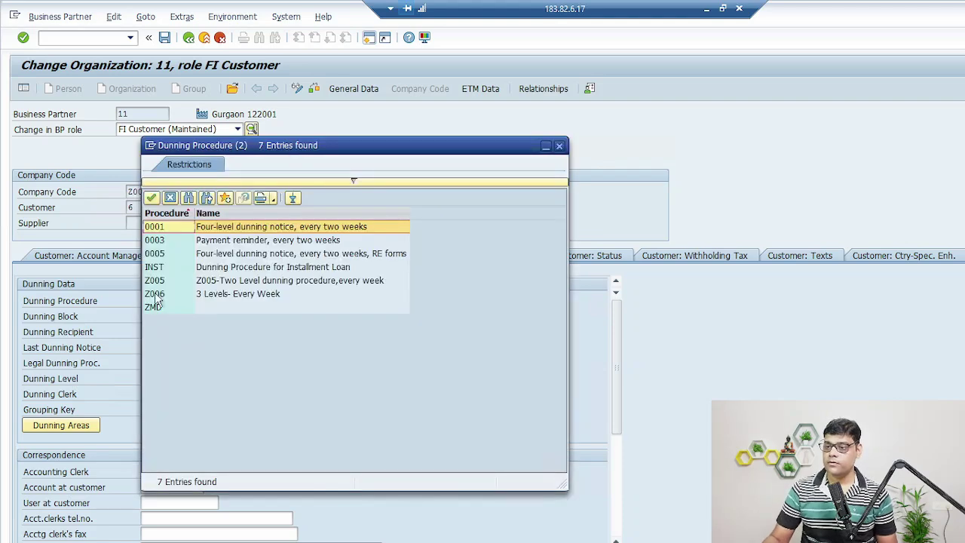
pyautogui.doubleClick(149, 300)
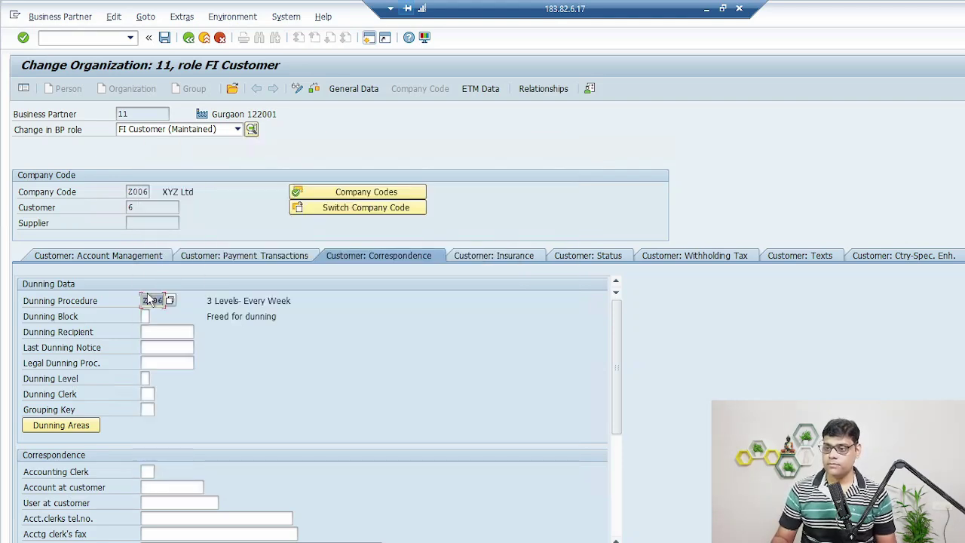
pyautogui.click(164, 38)
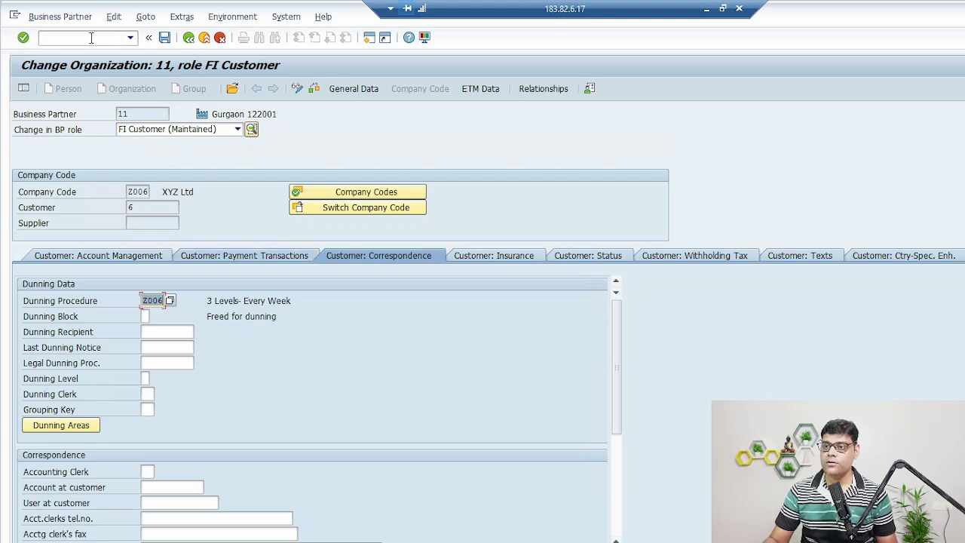
# Step: Reopen F150 for run date 17.07.2023 with identification Z61 and go to its parameters
pyautogui.click(62, 37)
pyautogui.write('/n')
pyautogui.press('Return')
pyautogui.write('F150')
pyautogui.press('Return')
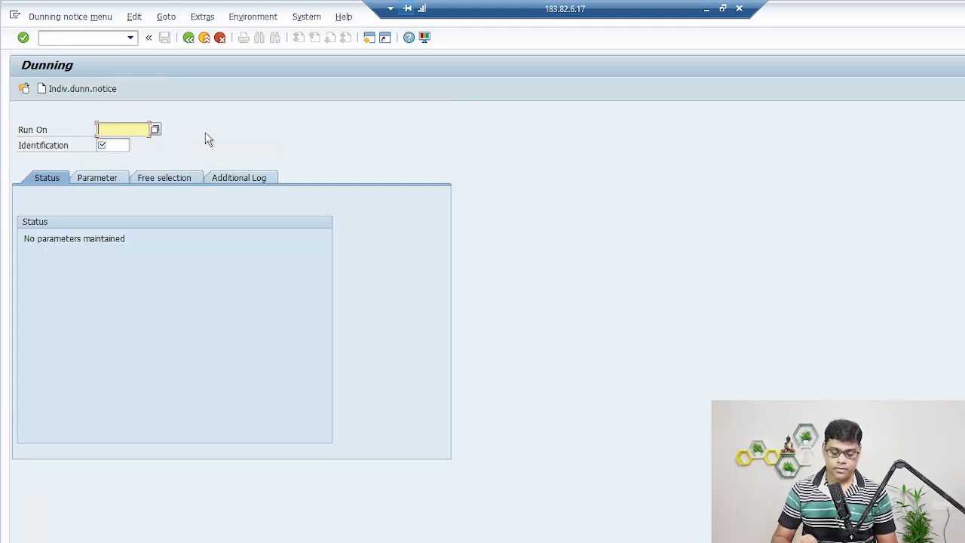
pyautogui.write('1707')
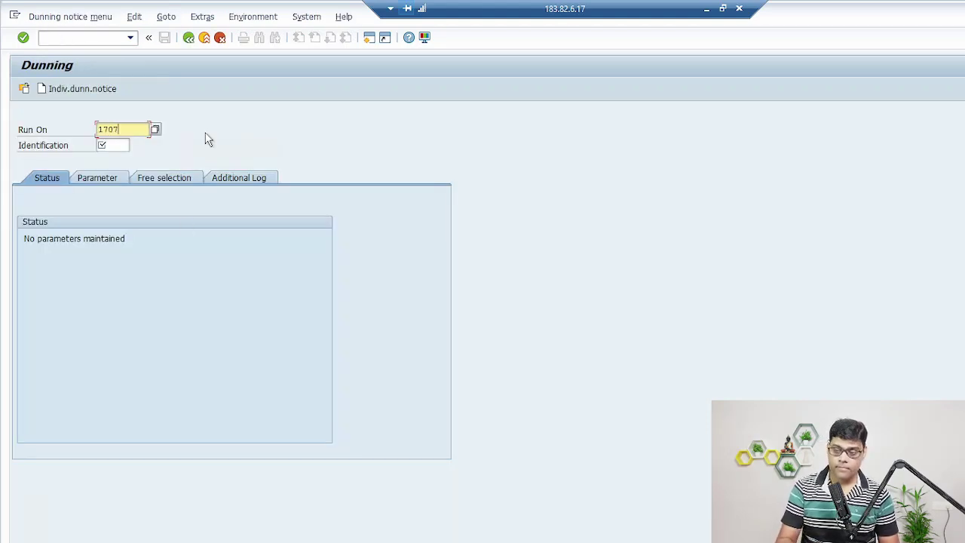
pyautogui.write('2023')
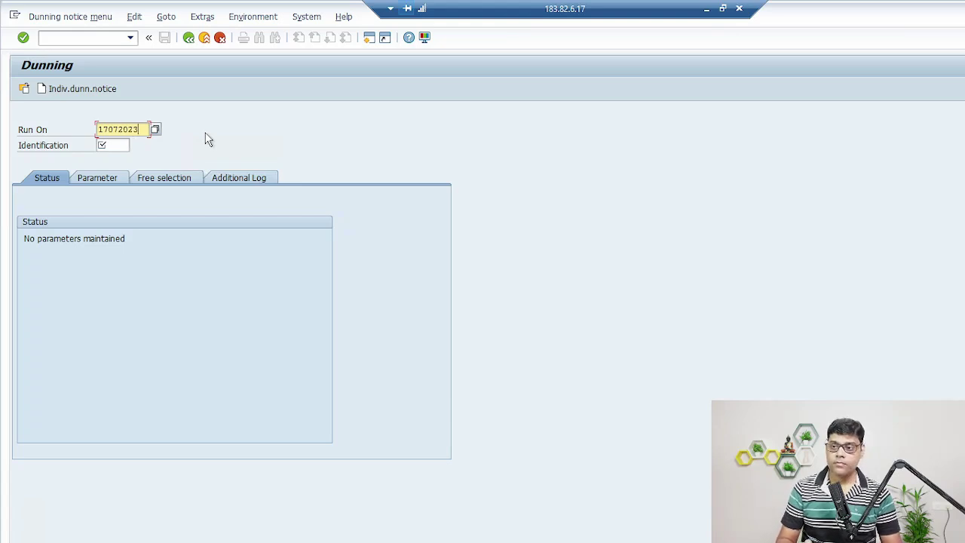
pyautogui.press('Tab')
pyautogui.write('261')
pyautogui.press('Return')
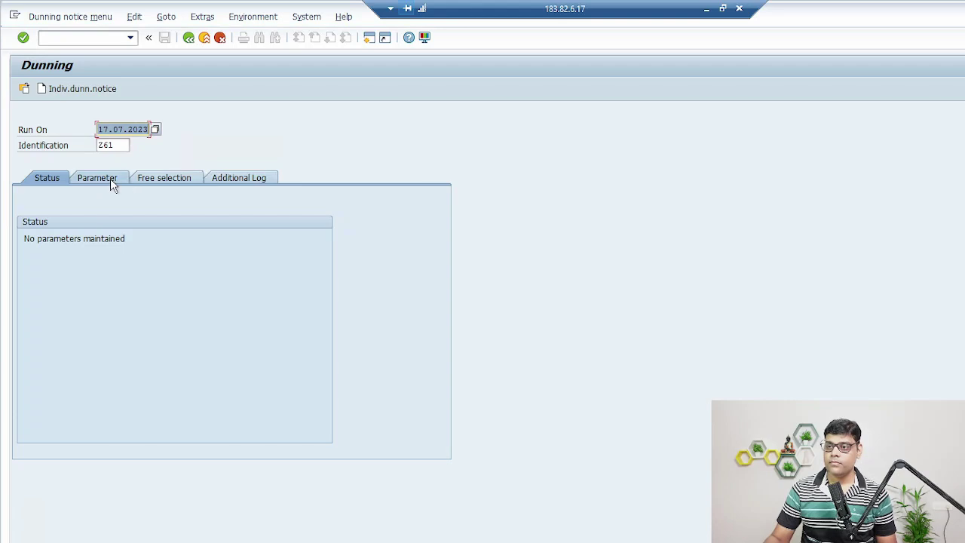
pyautogui.click(110, 181)
# Step: Set dunning date and documents posted up to 17.07.2023, company code Z006
pyautogui.write('17.07.2023')
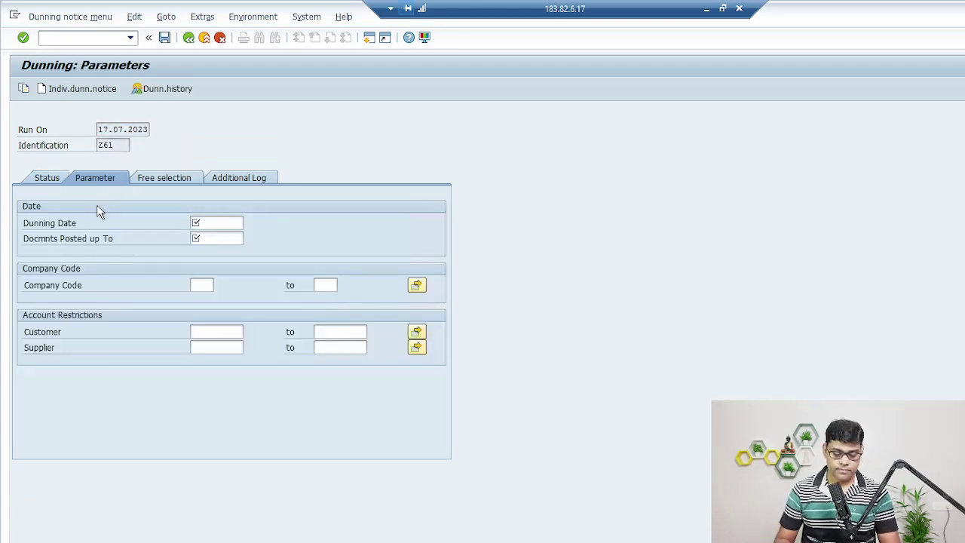
pyautogui.press('Tab')
pyautogui.write('17.07.2023')
pyautogui.press('Return')
pyautogui.click(205, 287)
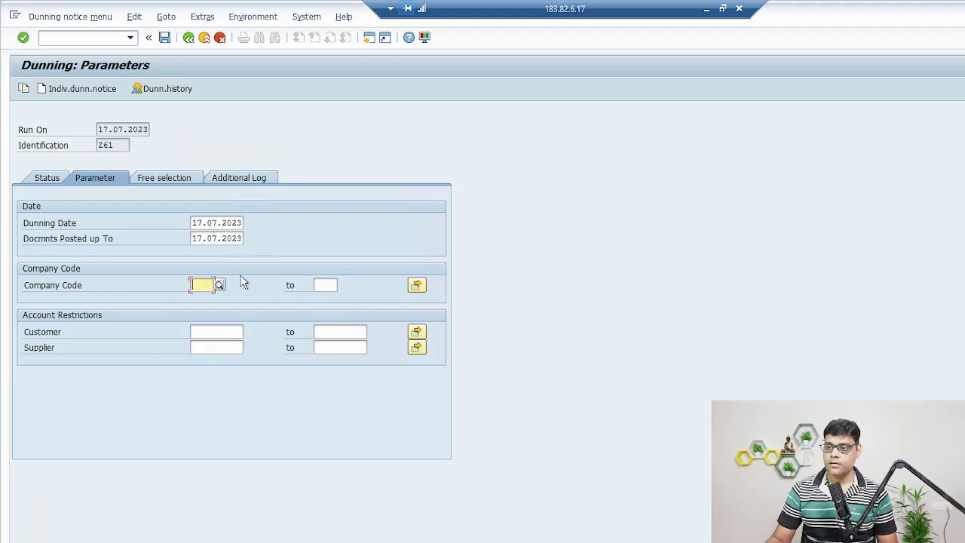
pyautogui.write('Z006')
pyautogui.press('Tab')
pyautogui.press('Tab')
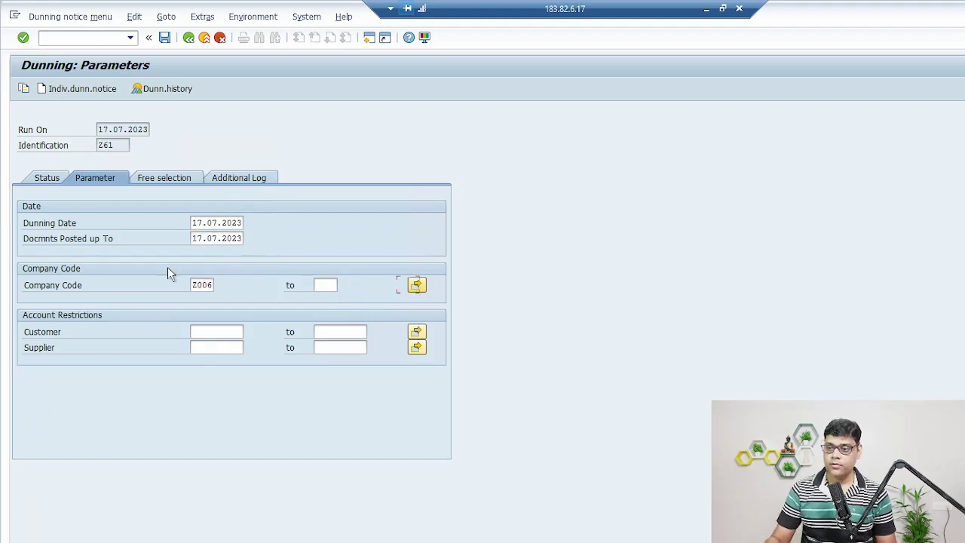
# Step: Add customers 6 and 8 via multiple selection, save the parameters, and start scheduling
pyautogui.click(234, 332)
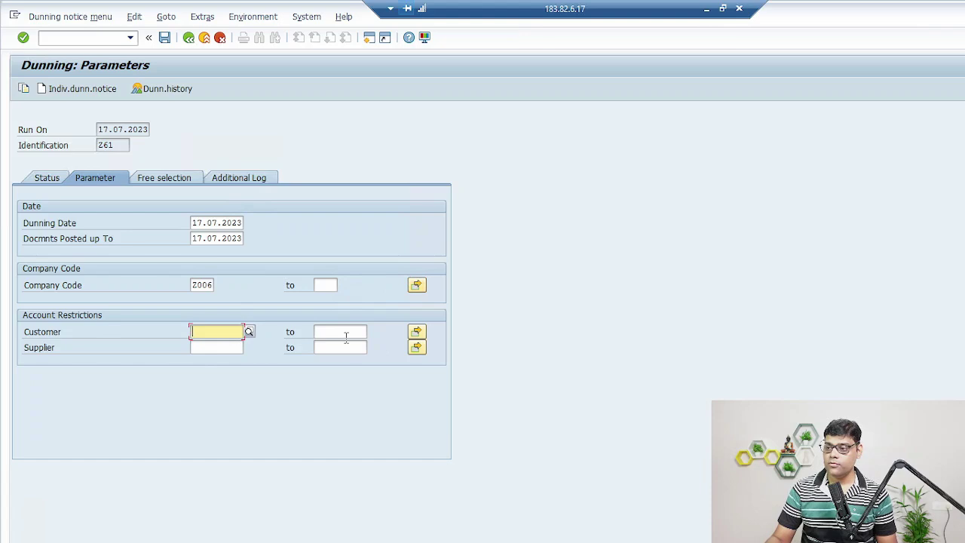
pyautogui.press('Tab')
pyautogui.click(417, 332)
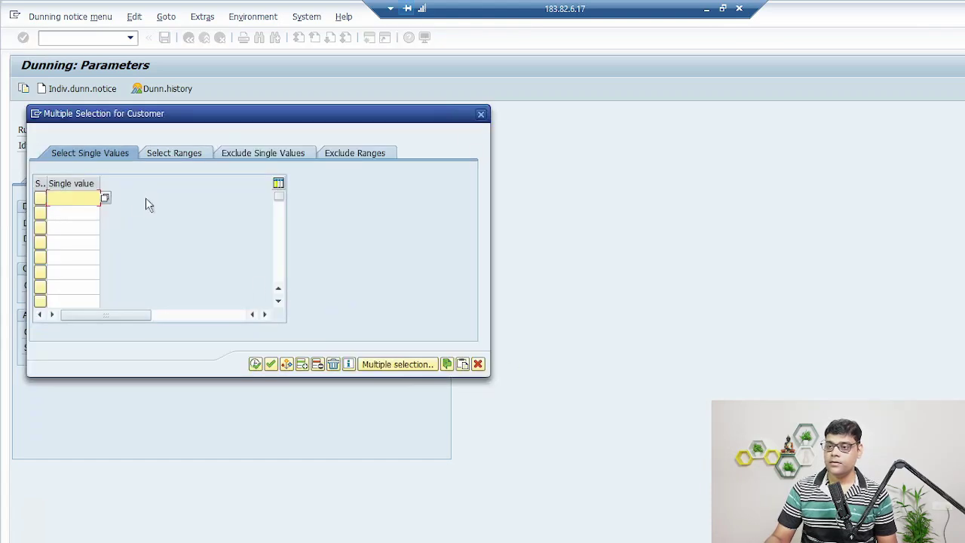
pyautogui.write('6')
pyautogui.press('Return')
pyautogui.write('8')
pyautogui.click(255, 363)
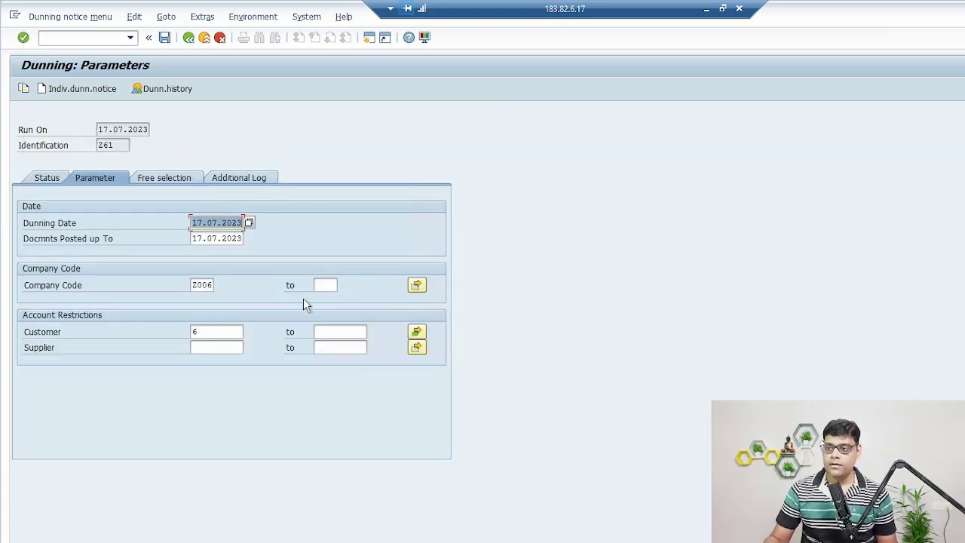
pyautogui.click(165, 39)
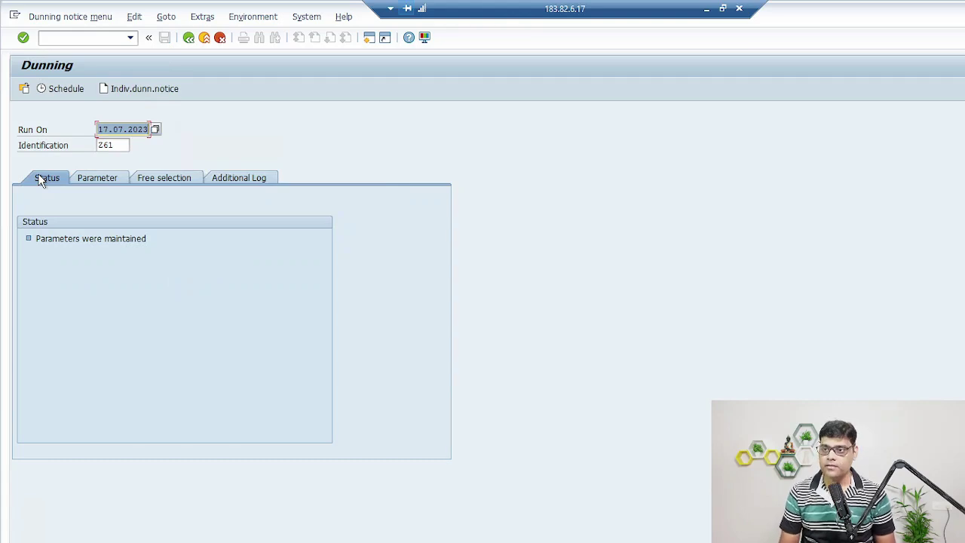
pyautogui.click(63, 93)
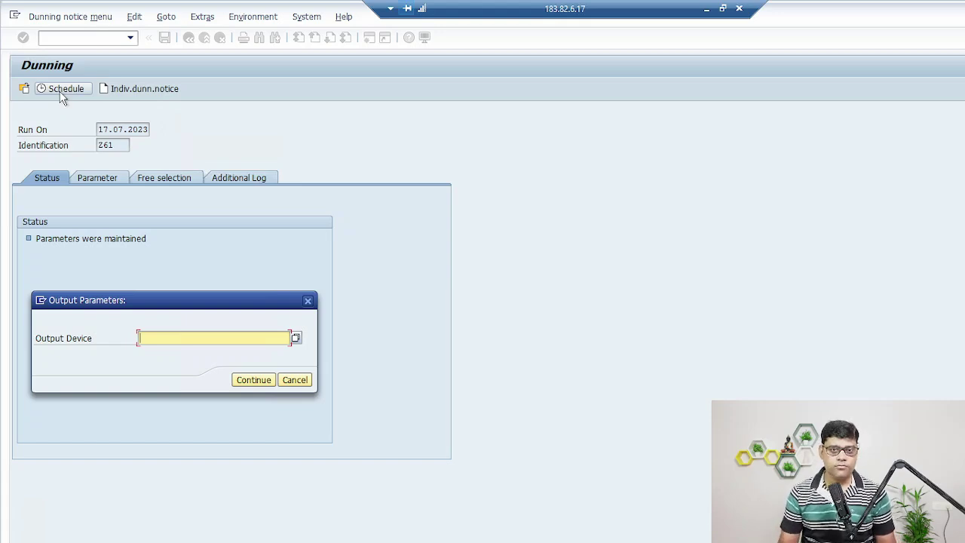
# Step: Dispatch the dunning selection on output device LP01, starting immediately
pyautogui.write('LP')
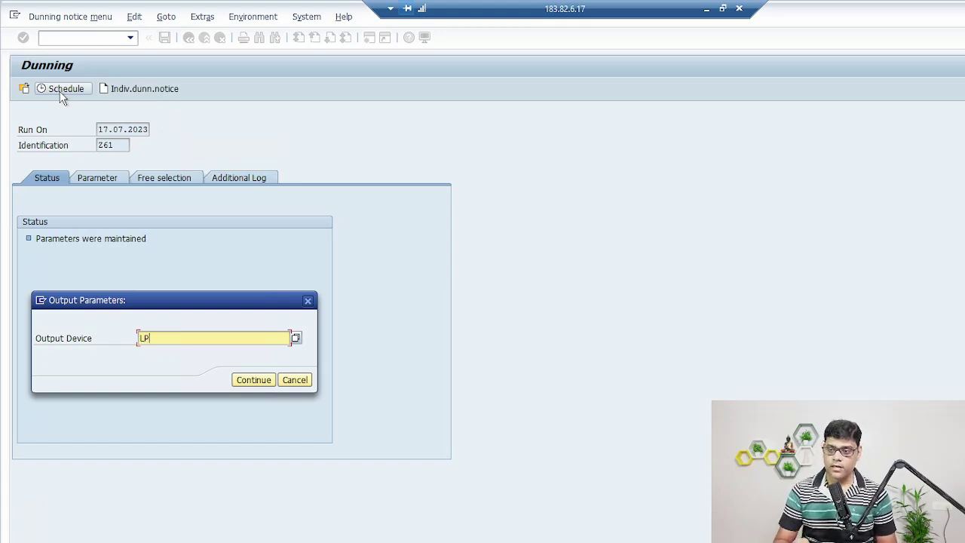
pyautogui.write('01')
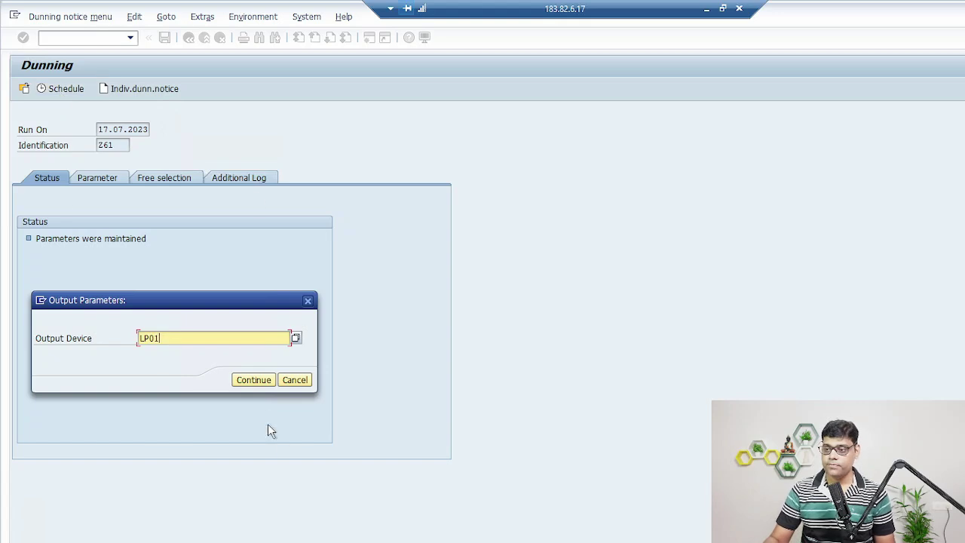
pyautogui.click(253, 381)
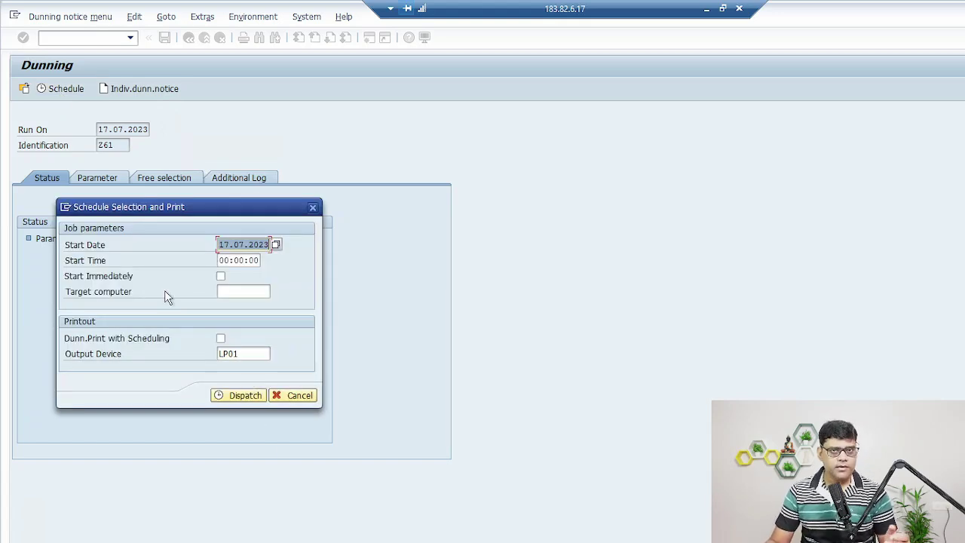
pyautogui.click(220, 277)
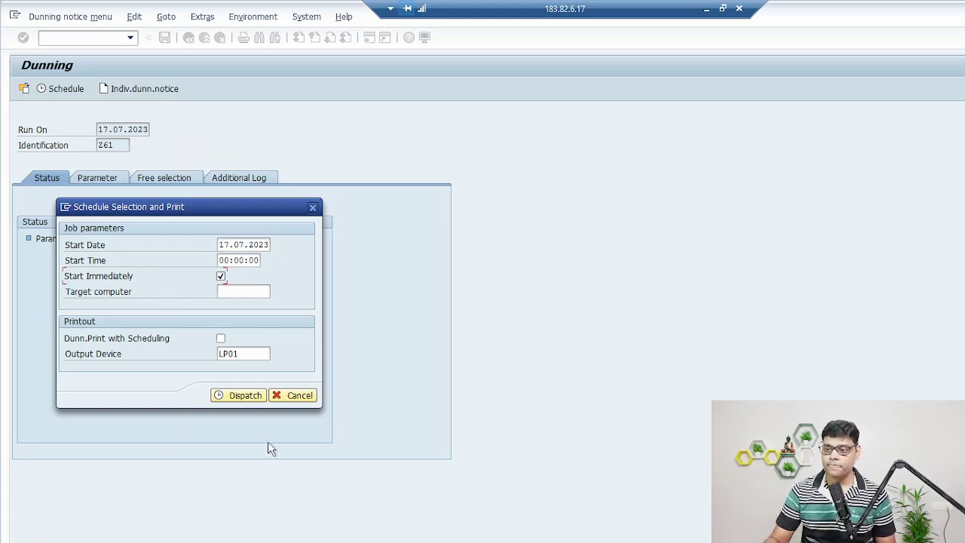
pyautogui.click(239, 398)
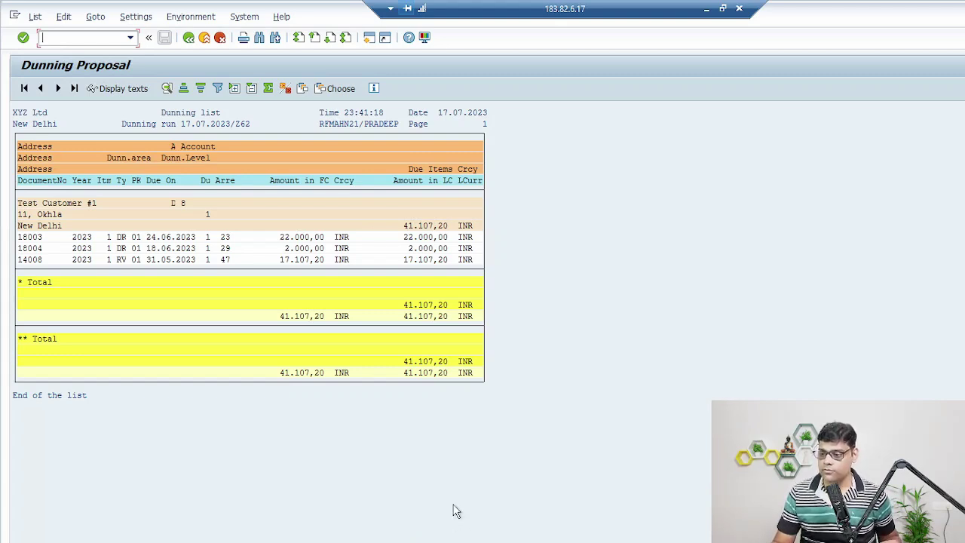
# Step: Go back from the dunning proposal list to the status screen of run Z62
pyautogui.hotkey('alt', 'Tab')
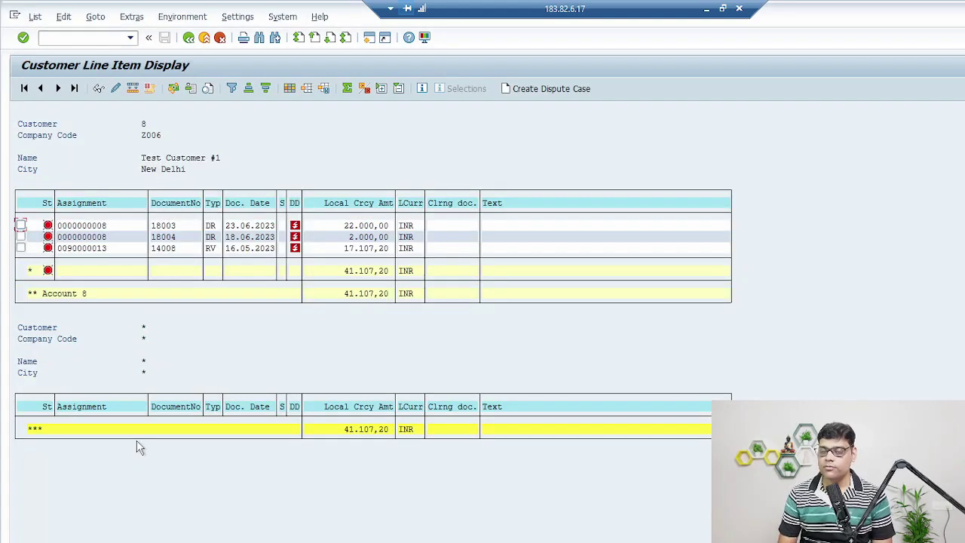
pyautogui.hotkey('alt', 'Tab')
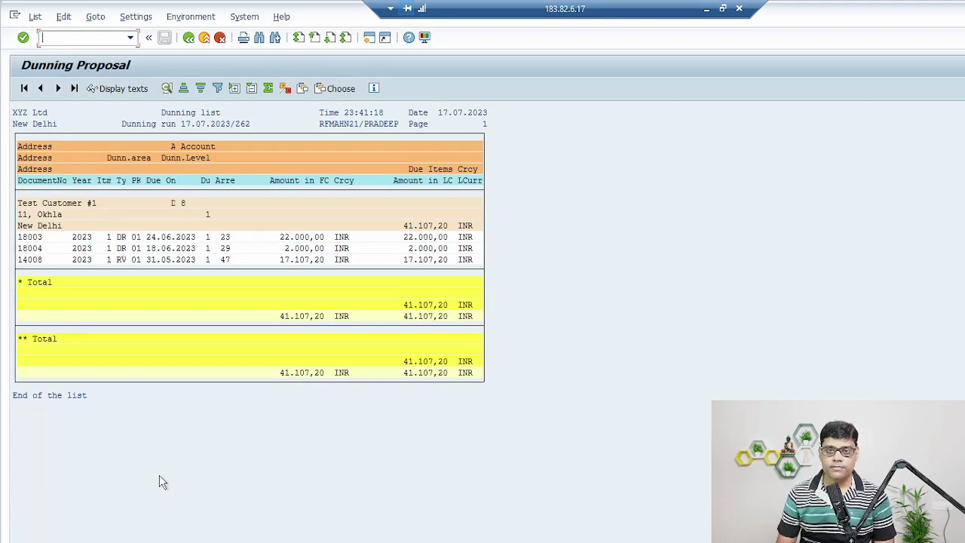
pyautogui.click(189, 37)
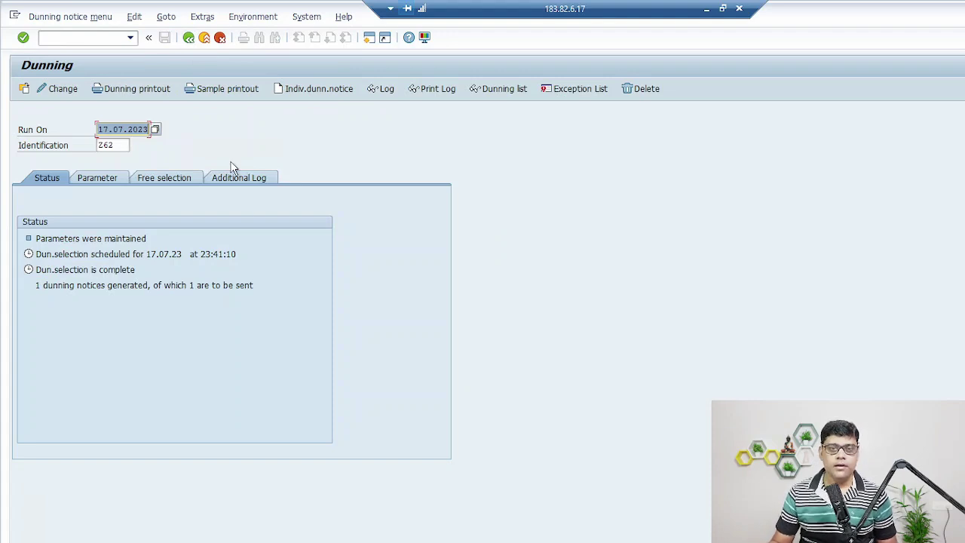
# Step: Schedule run Z62's dunning printout on output device LP01 to start immediately
pyautogui.click(129, 89)
pyautogui.write('lp01')
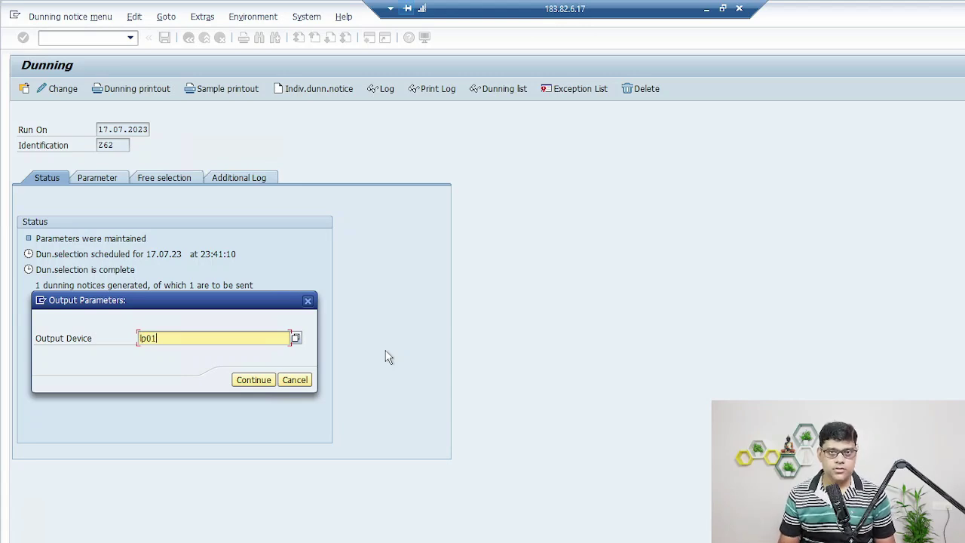
pyautogui.click(262, 383)
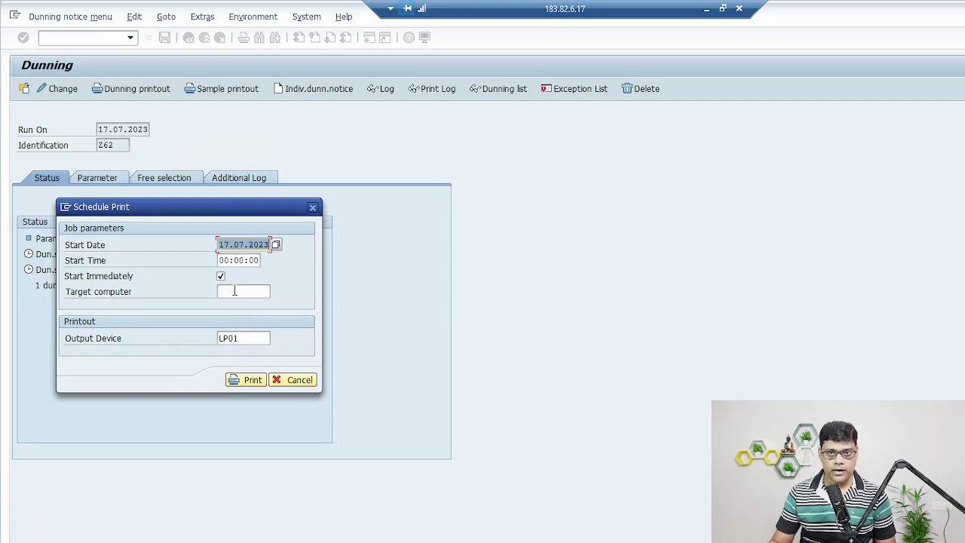
pyautogui.click(251, 380)
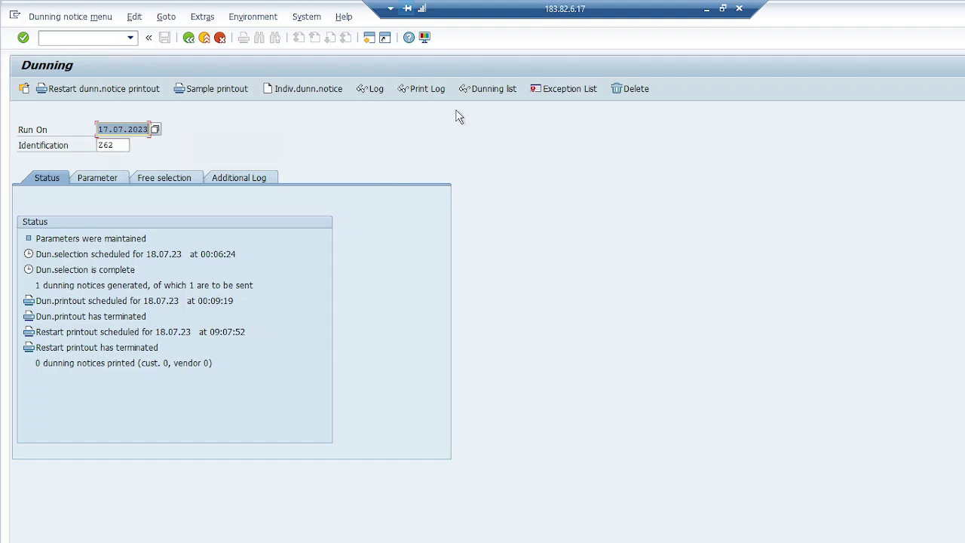
pyautogui.click(571, 91)
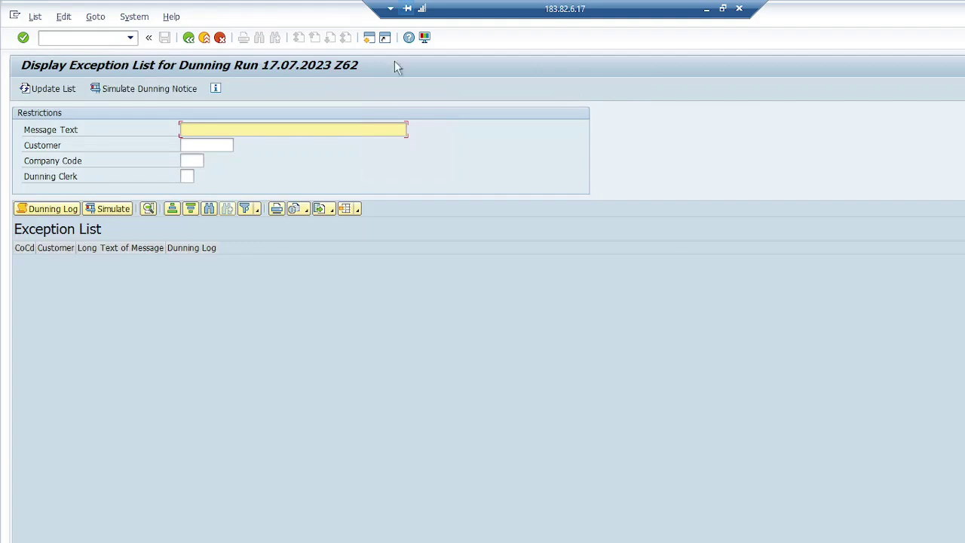
pyautogui.click(188, 37)
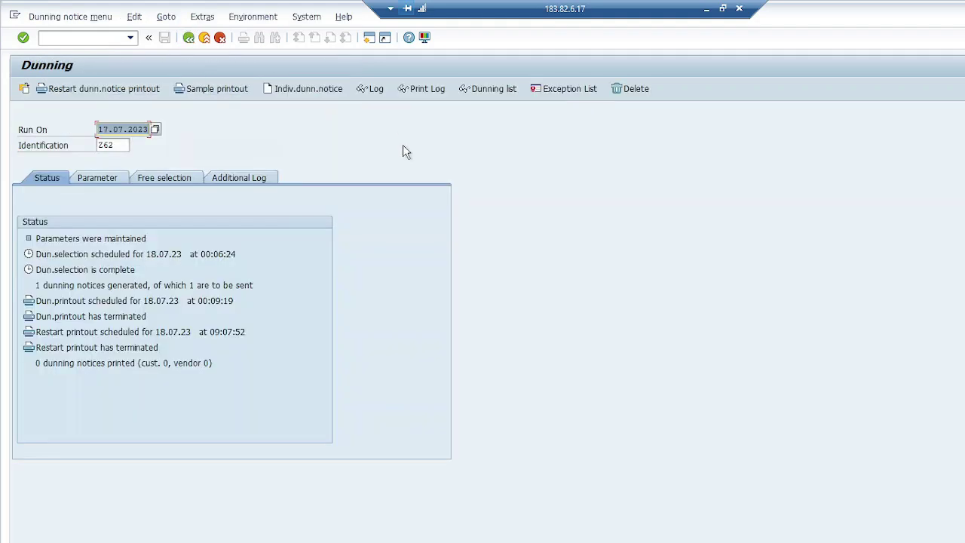
pyautogui.click(428, 90)
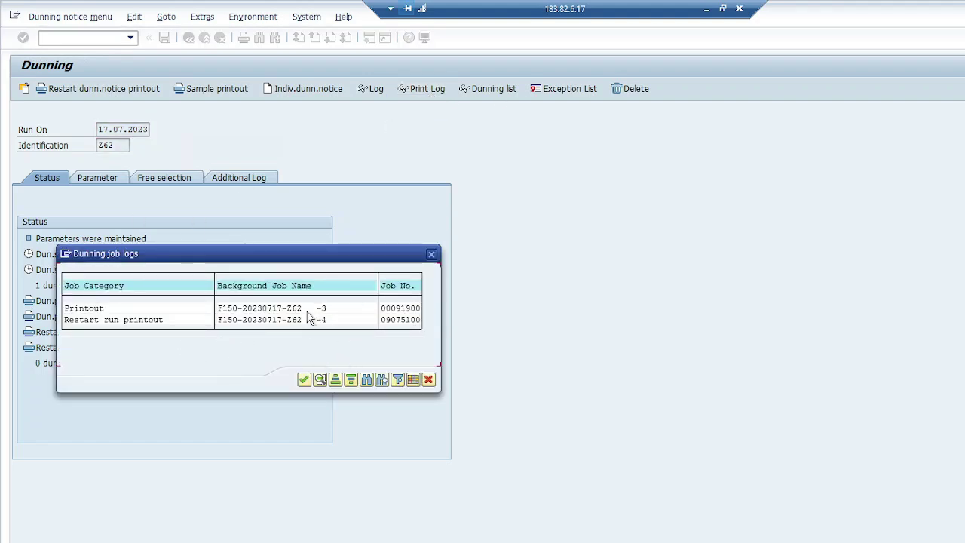
pyautogui.click(431, 254)
pyautogui.click(381, 89)
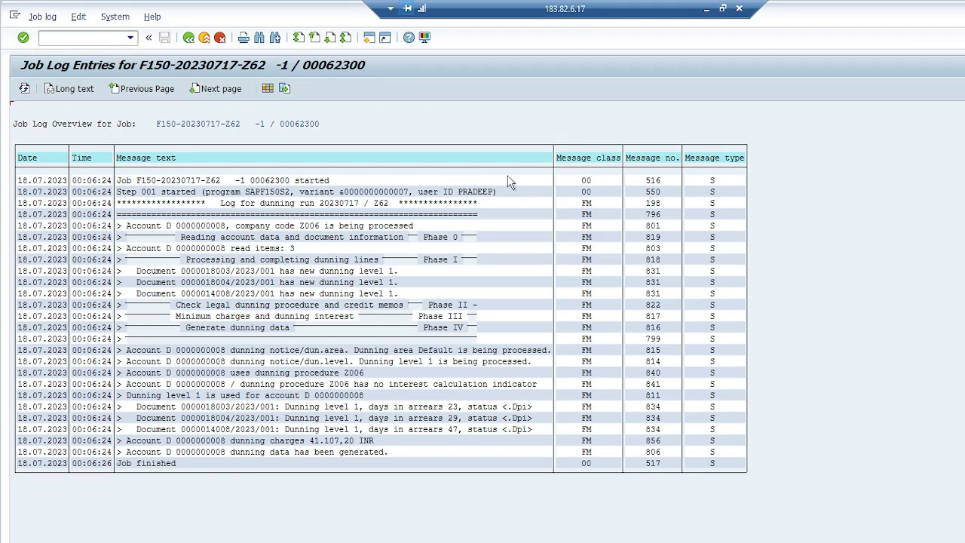
pyautogui.click(189, 38)
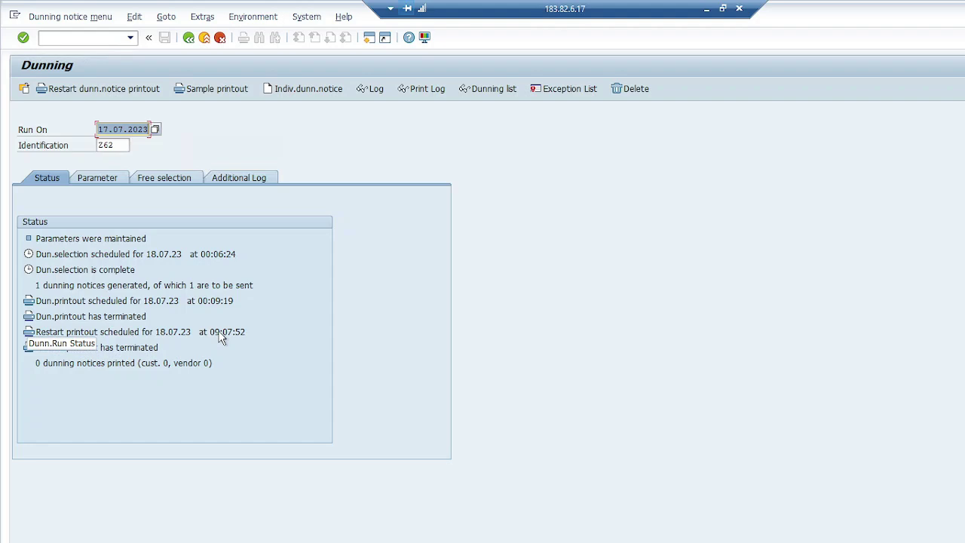
# Step: Load dunning run Z51 of 17.07.2023 from the list of existing dunning runs
pyautogui.click(154, 129)
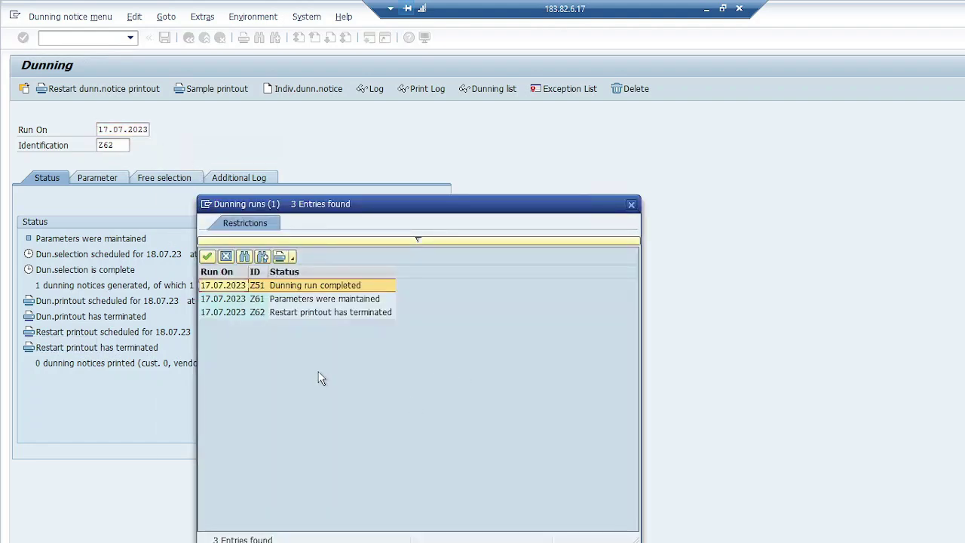
pyautogui.doubleClick(339, 284)
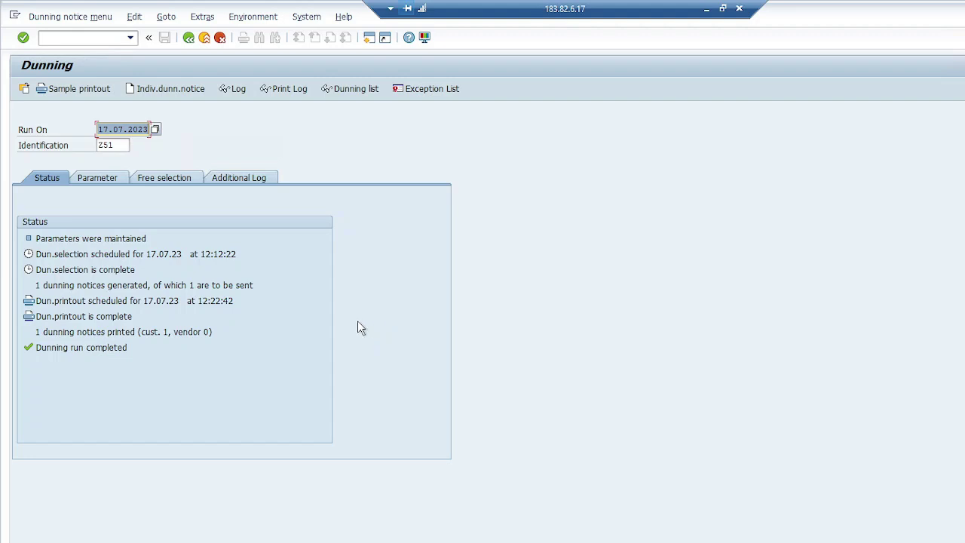
pyautogui.click(306, 17)
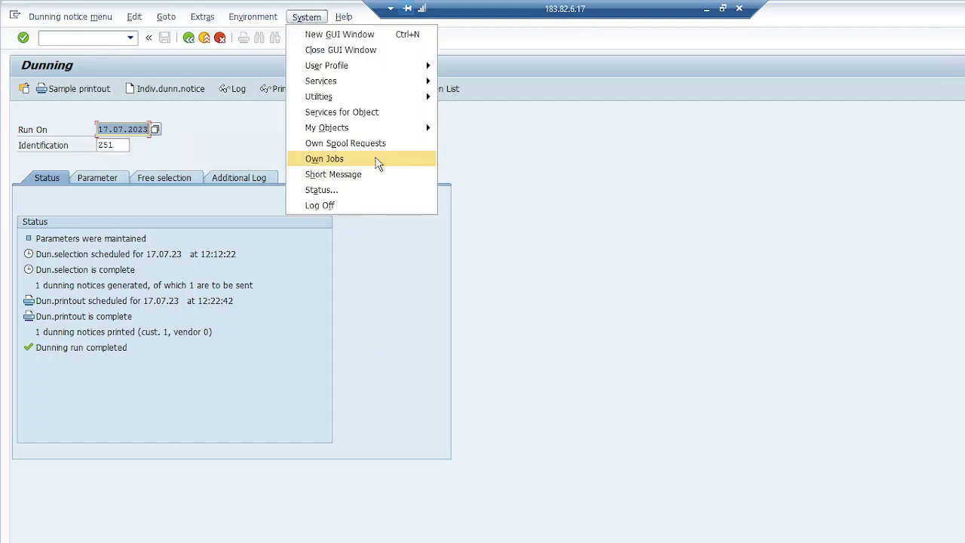
pyautogui.click(379, 164)
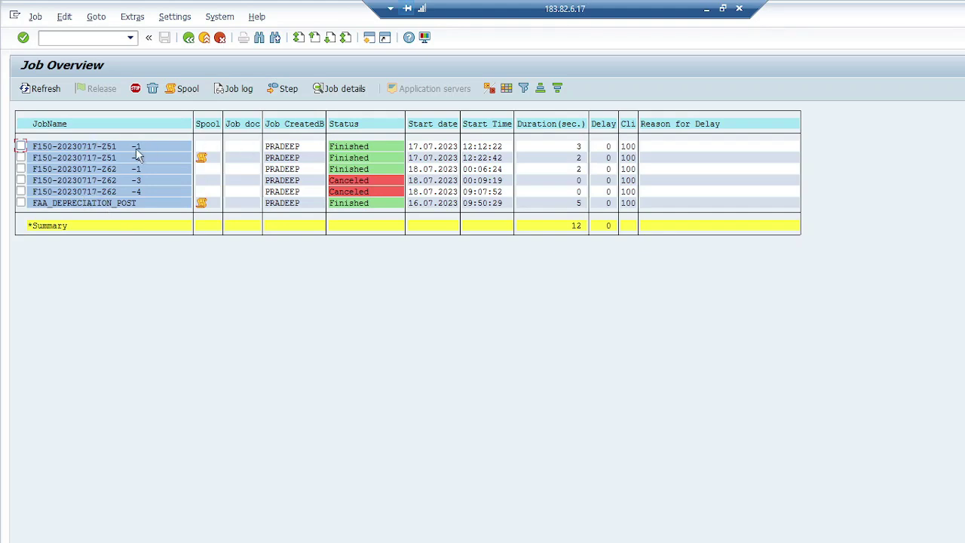
pyautogui.click(201, 157)
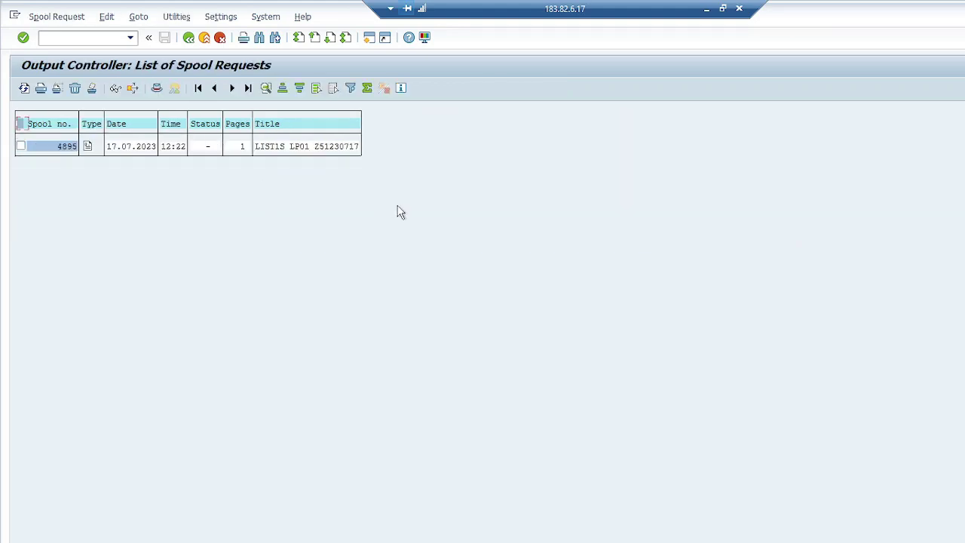
pyautogui.click(87, 146)
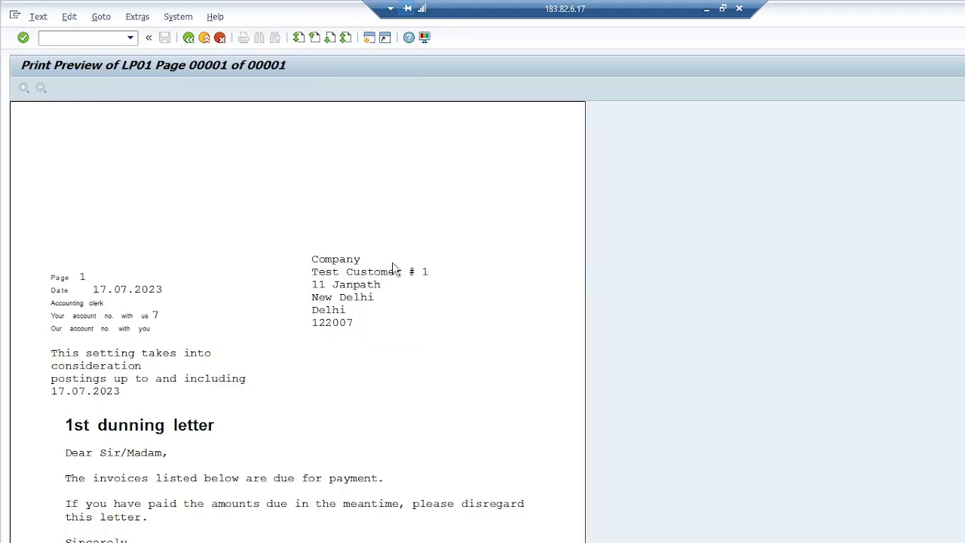
pyautogui.scroll(-1, 392, 263)
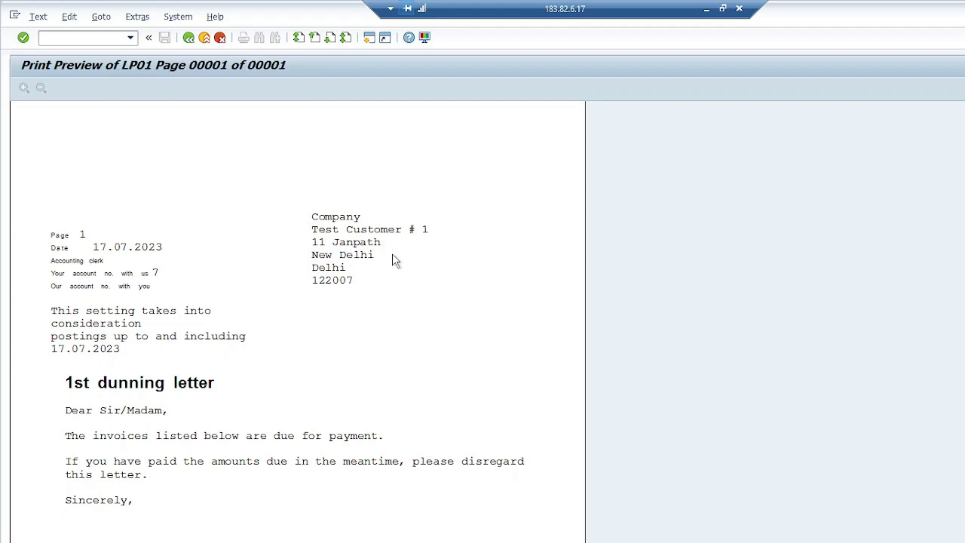
pyautogui.scroll(-3, 392, 255)
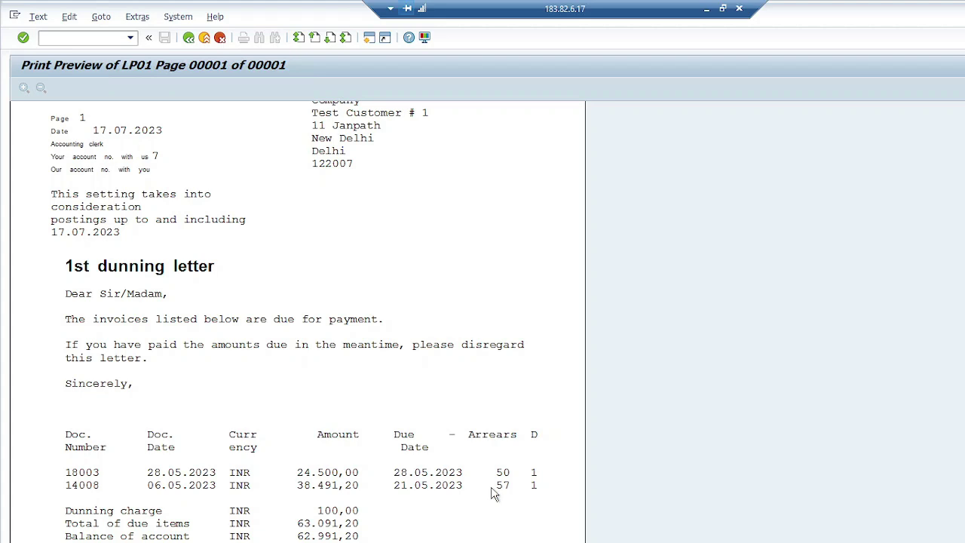
pyautogui.scroll(-1, 454, 424)
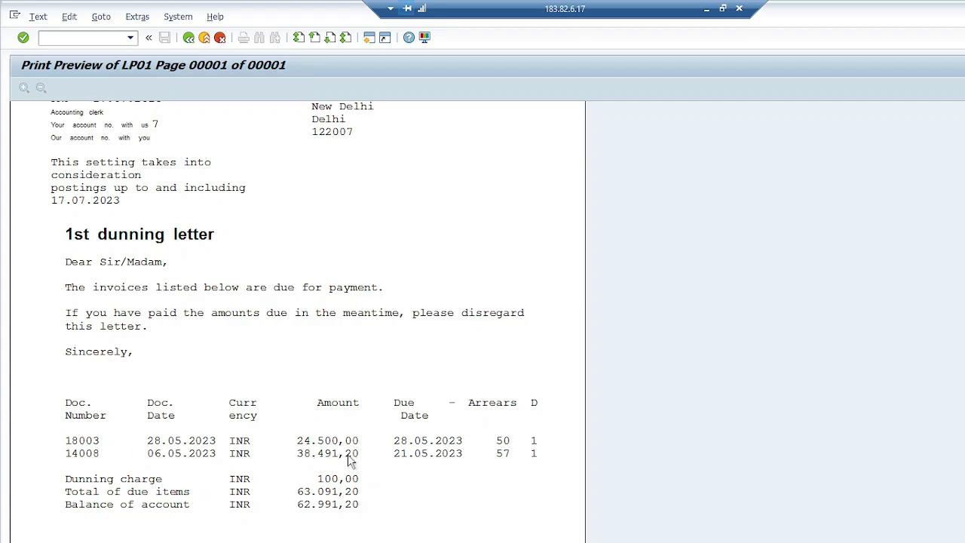
pyautogui.scroll(-1, 350, 460)
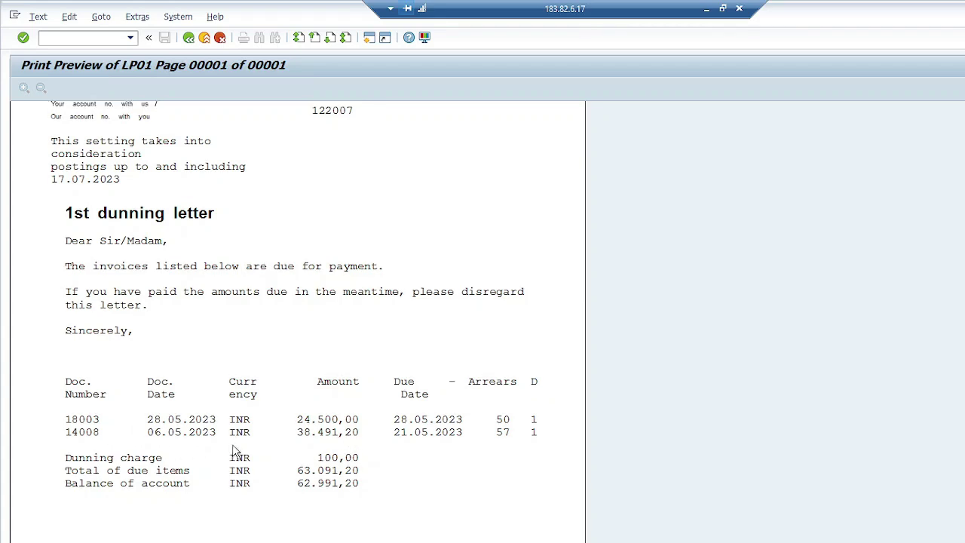
pyautogui.scroll(-5, 234, 451)
pyautogui.scroll(-1, 238, 450)
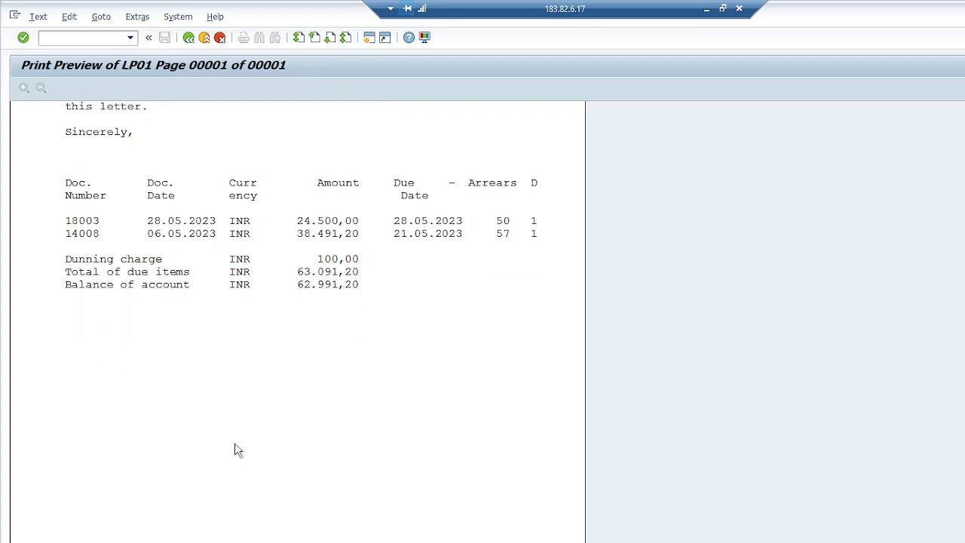
pyautogui.scroll(5, 239, 451)
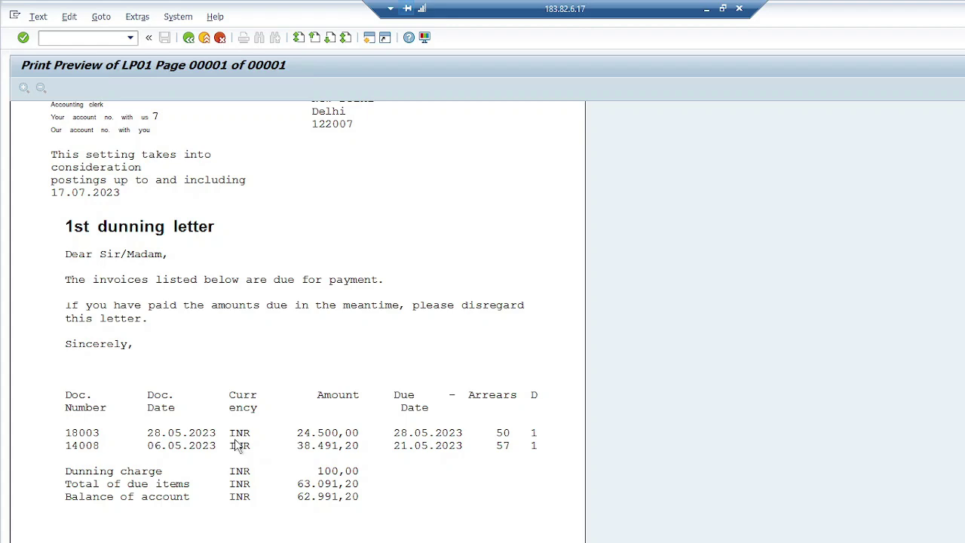
pyautogui.scroll(5, 300, 432)
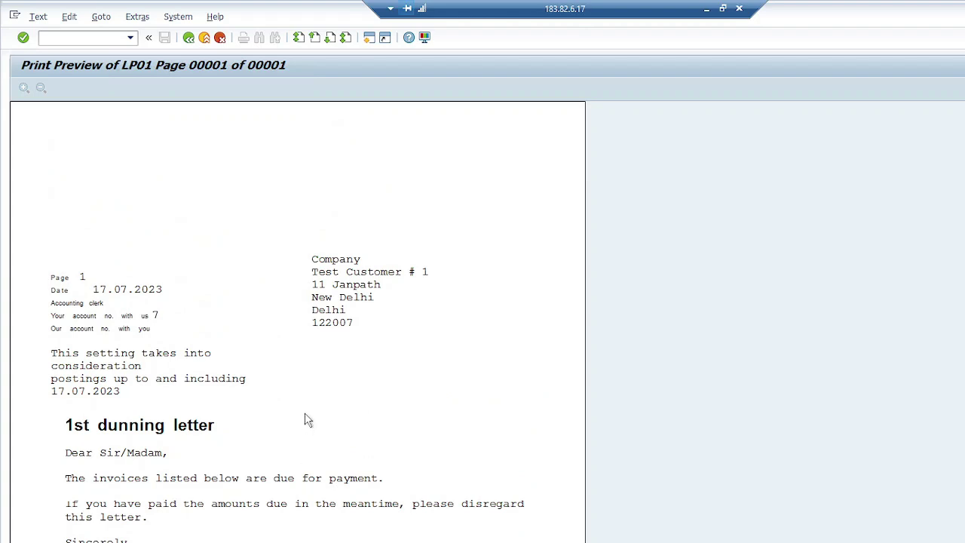
pyautogui.scroll(-5, 306, 418)
pyautogui.scroll(-2, 306, 419)
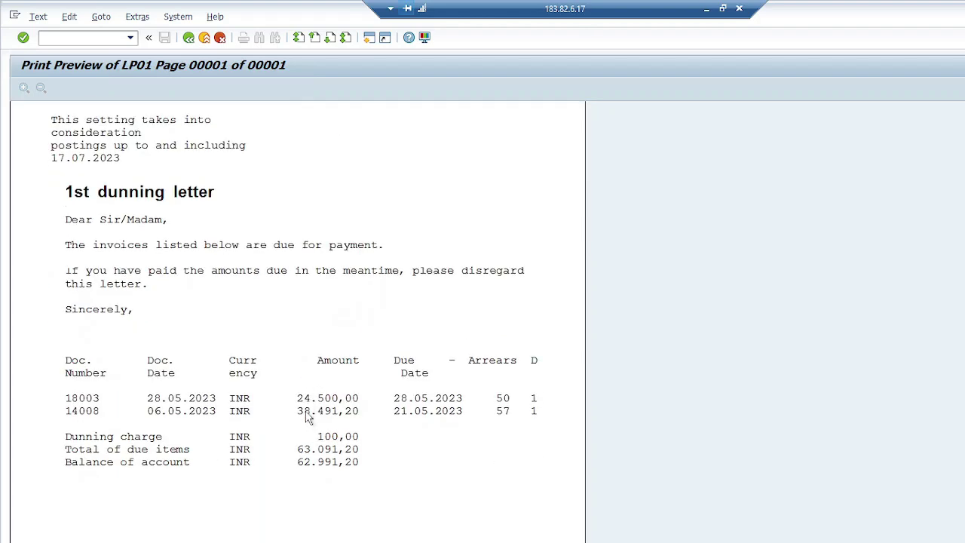
pyautogui.scroll(-5, 307, 417)
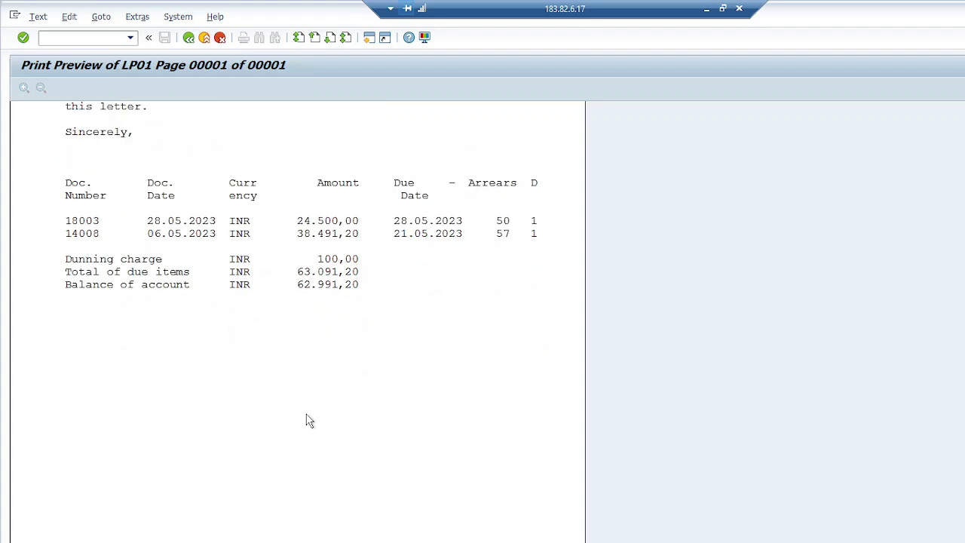
pyautogui.scroll(7, 308, 420)
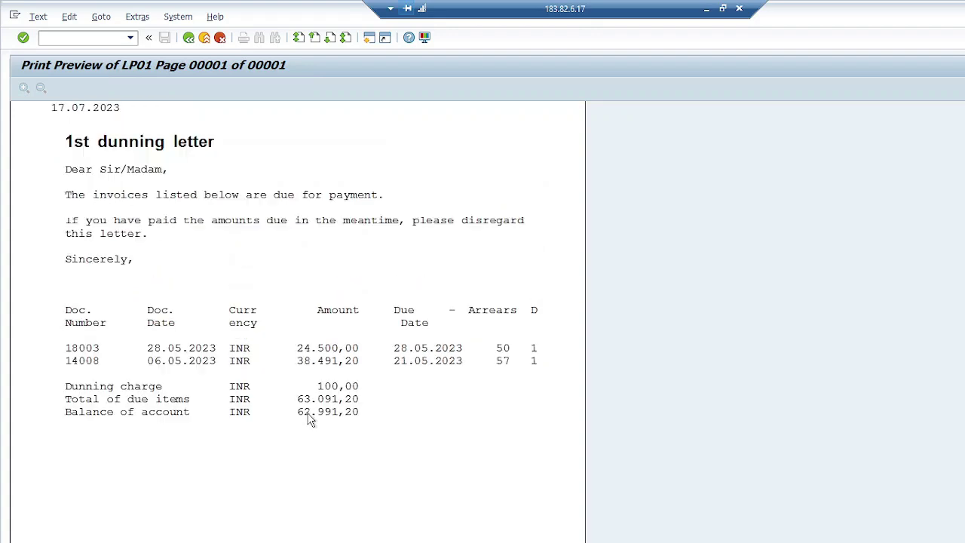